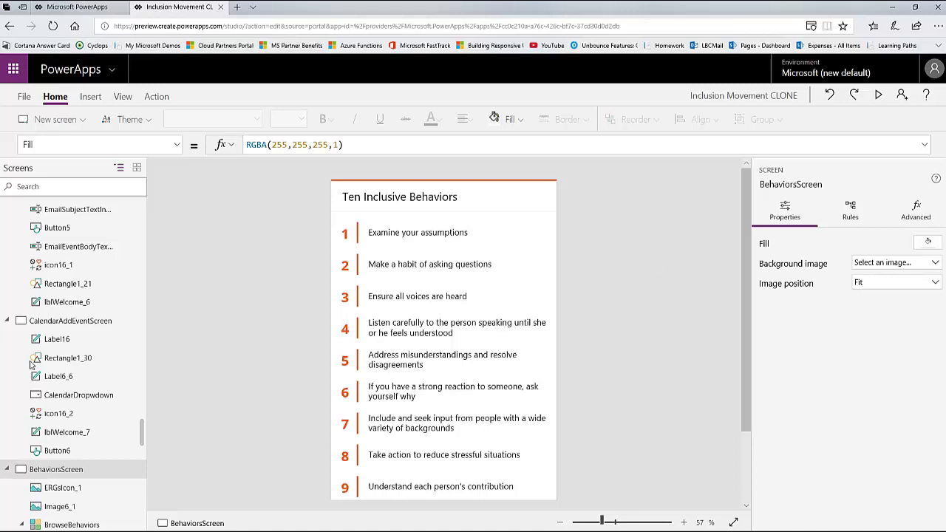
# Widen the BrowseBehaviors gallery on BehaviorsScreen to 640 so it spans the screen
pyautogui.scroll(10, 71, 274)
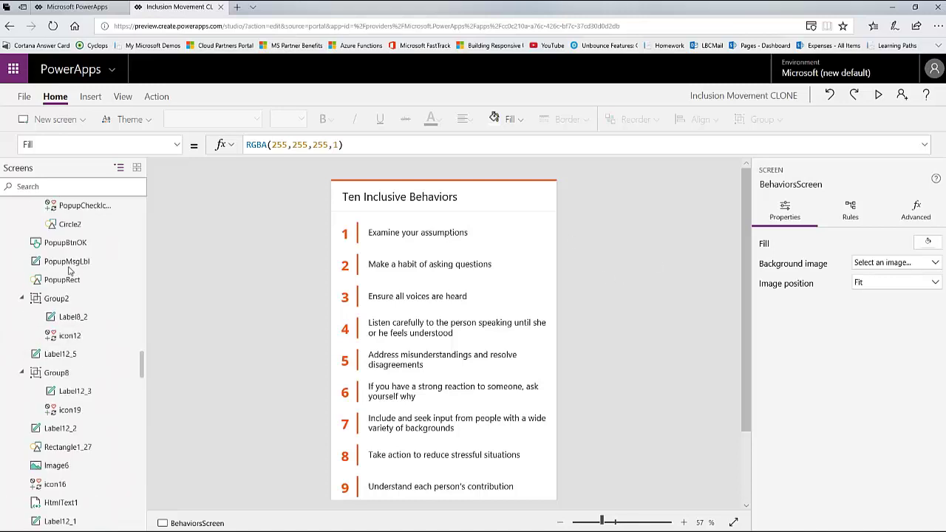
pyautogui.scroll(15, 74, 272)
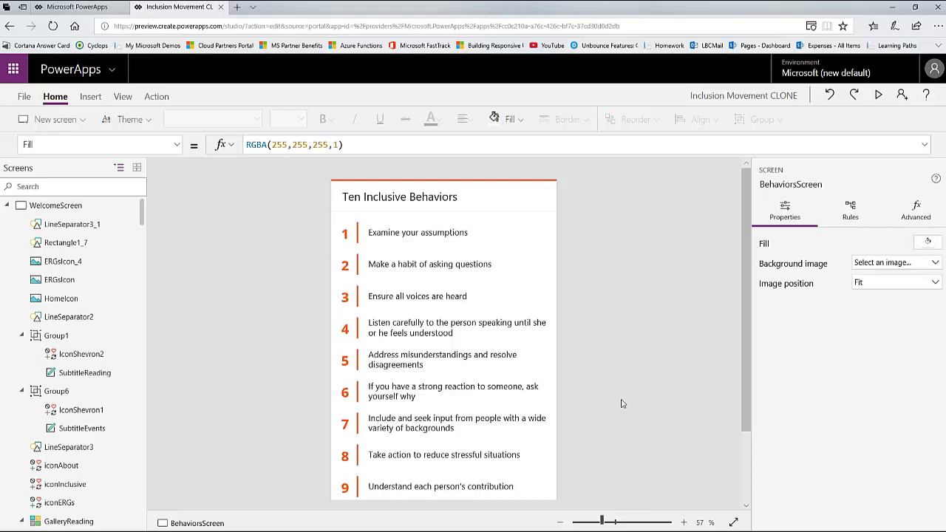
pyautogui.scroll(-2, 628, 405)
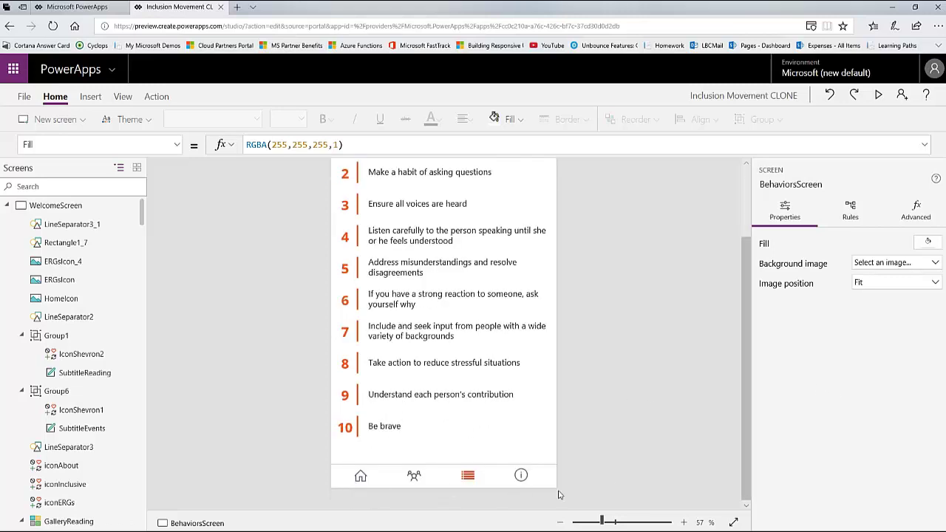
pyautogui.scroll(2, 562, 488)
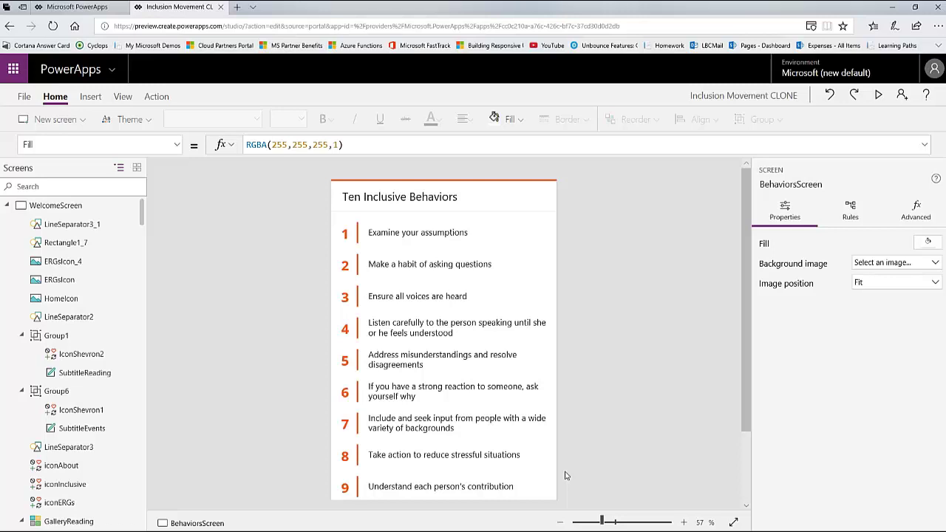
pyautogui.click(540, 282)
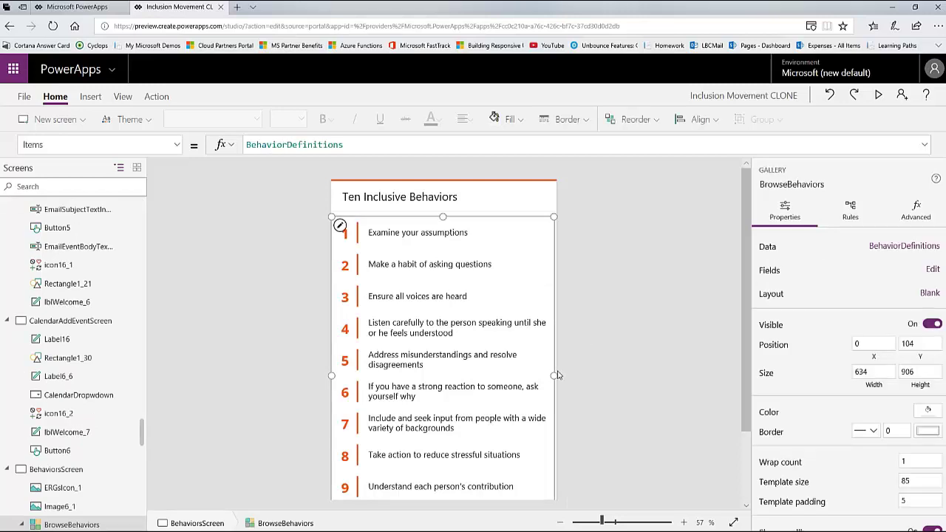
pyautogui.moveTo(556, 374); pyautogui.dragTo(556, 375)
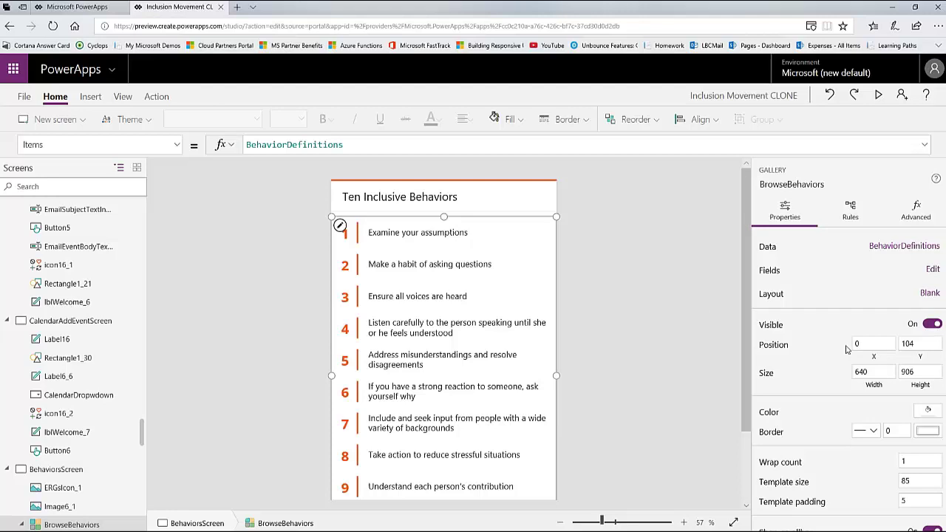
# Examine the BrowseBehaviors gallery's properties, data source, field bindings and available gallery layouts
pyautogui.scroll(-3, 837, 414)
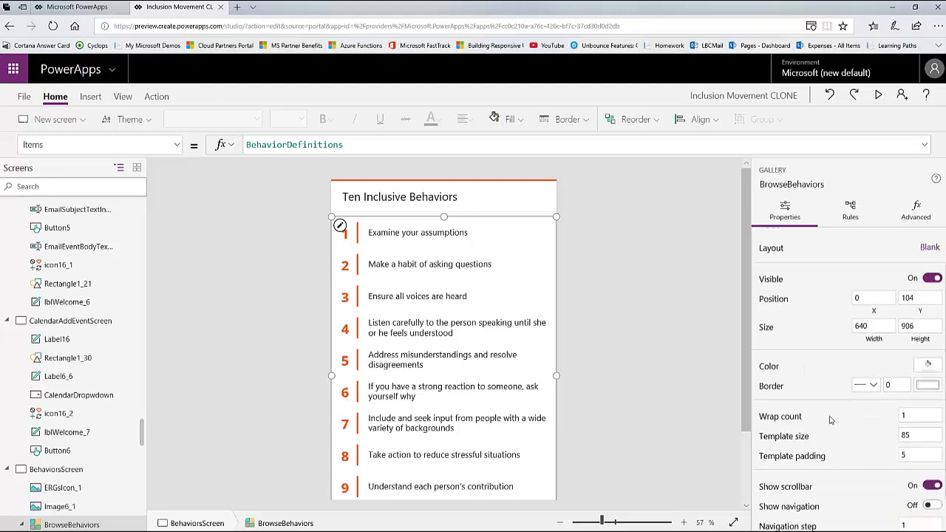
pyautogui.scroll(3, 830, 437)
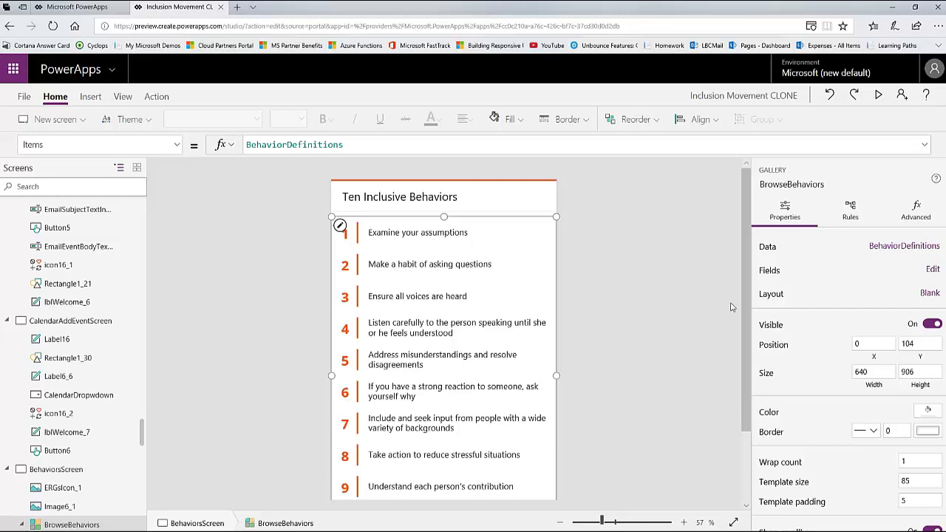
pyautogui.click(892, 251)
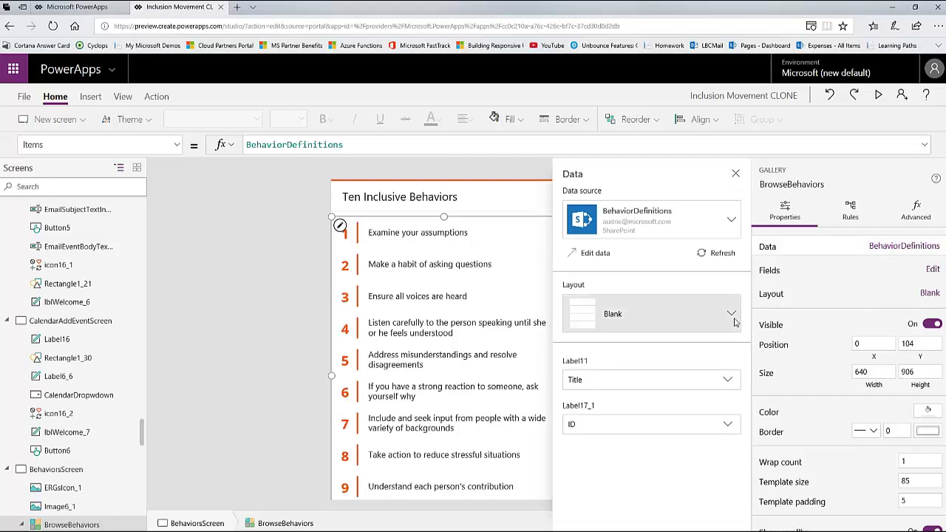
pyautogui.click(733, 315)
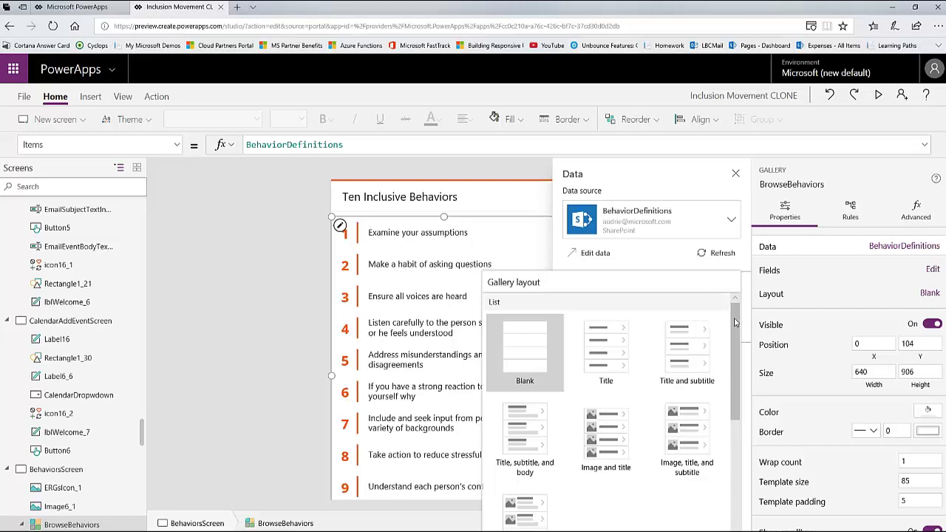
pyautogui.moveTo(735, 322)
pyautogui.mouseDown()
pyautogui.moveTo(733, 417)
pyautogui.moveTo(738, 316)
pyautogui.mouseUp()
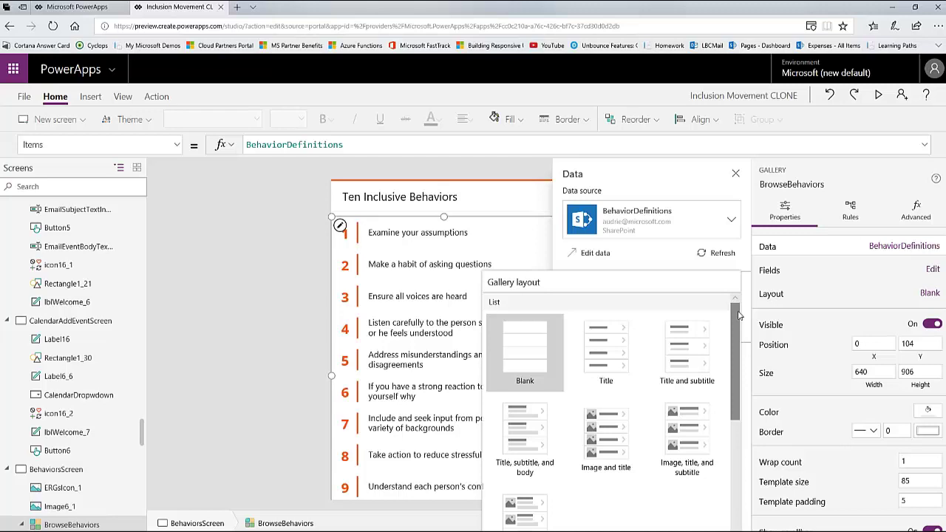
pyautogui.click(338, 281)
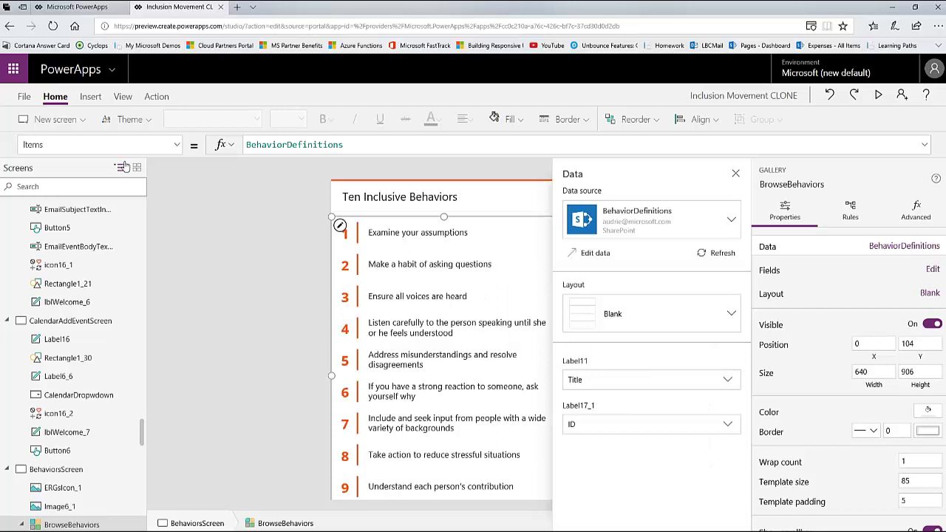
# Add a new List screen to the app and review the full Items formula of its gallery
pyautogui.click(85, 128)
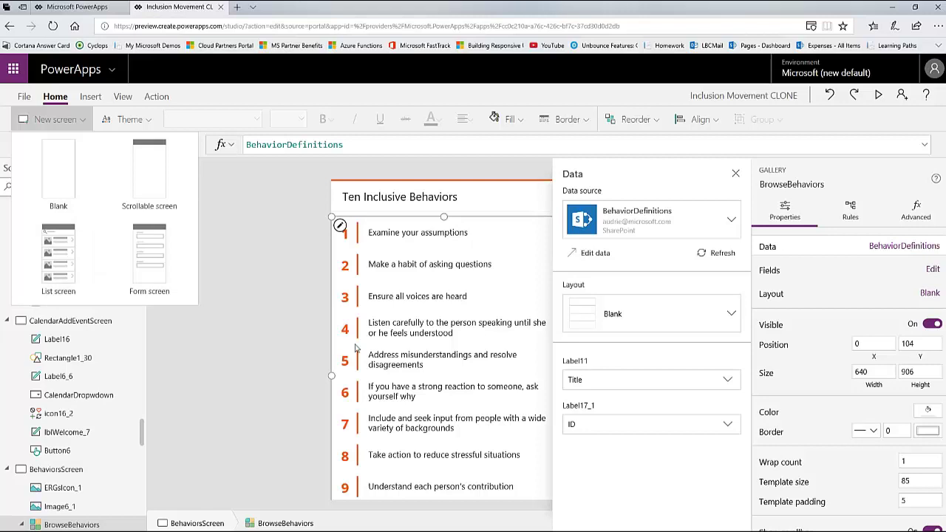
pyautogui.press('Escape')
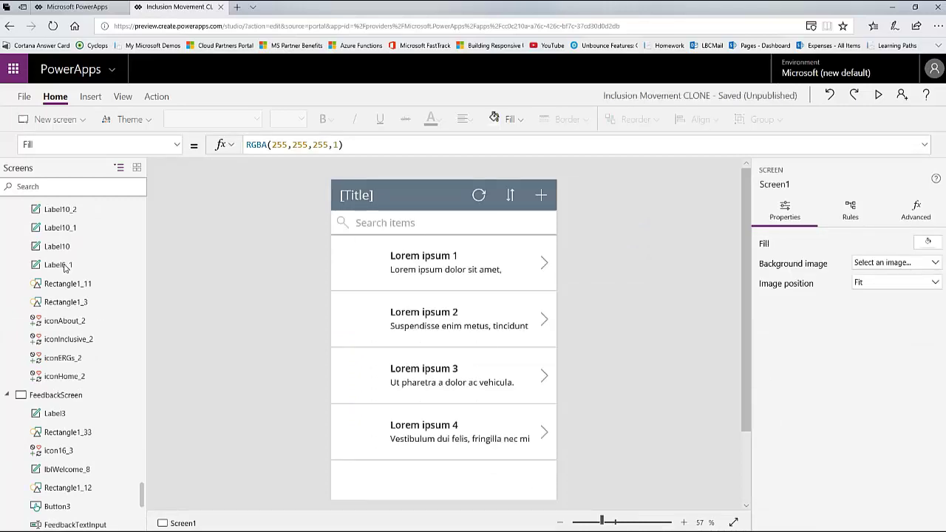
pyautogui.click(383, 483)
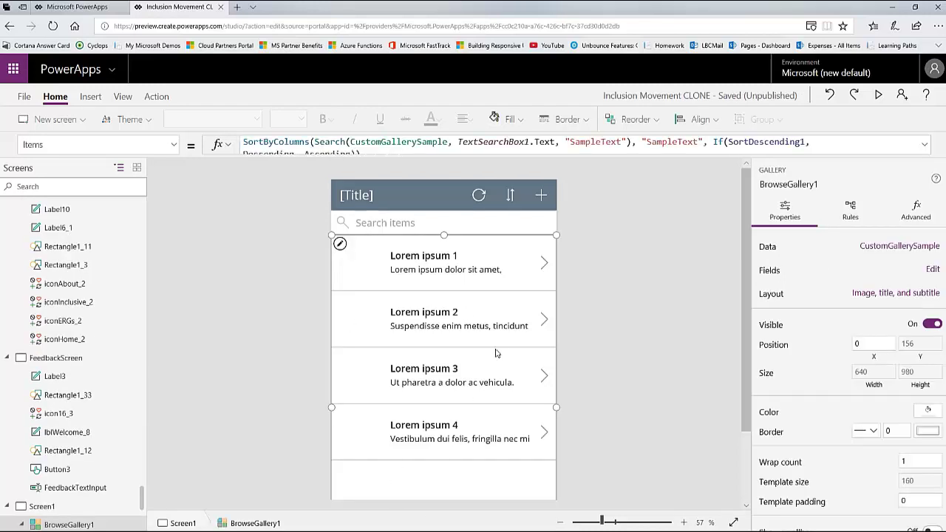
pyautogui.click(924, 144)
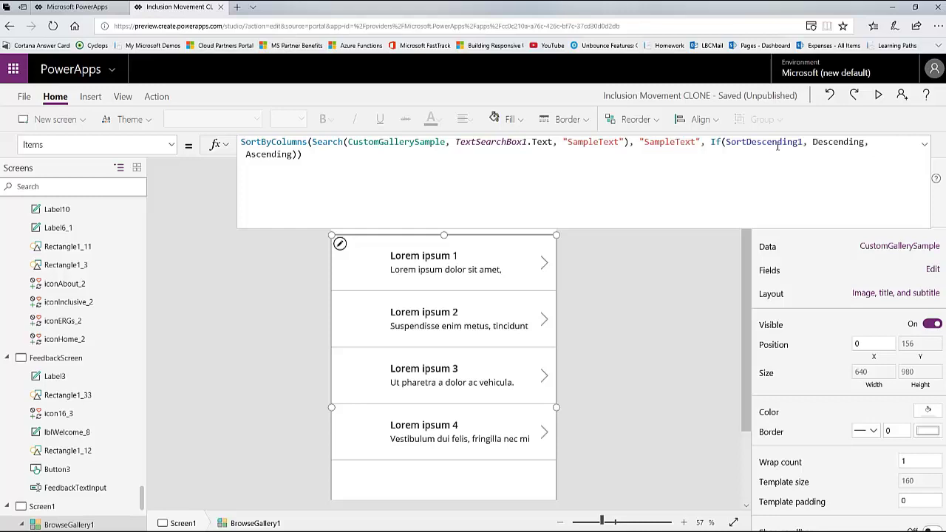
pyautogui.click(924, 144)
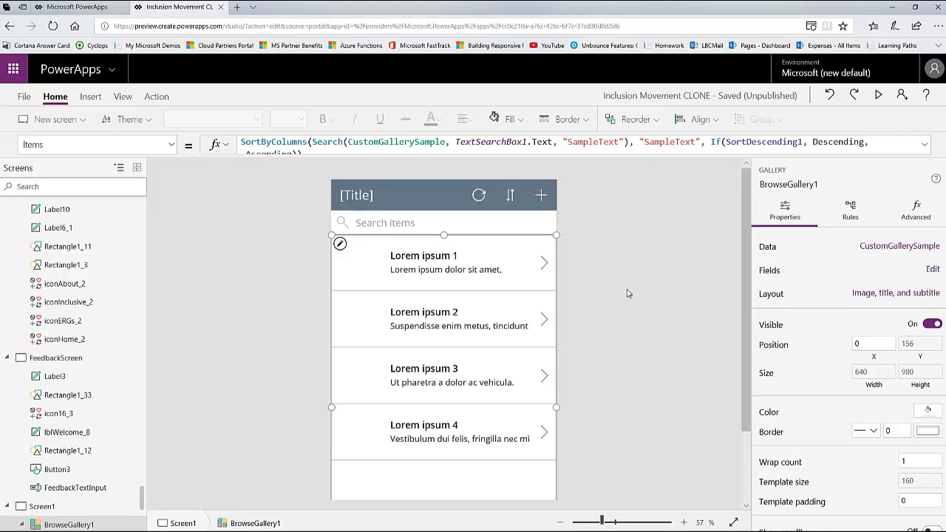
# Try setting the new gallery's data source directly to the BehaviorDefinitions SharePoint list, and undo the change
pyautogui.click(878, 251)
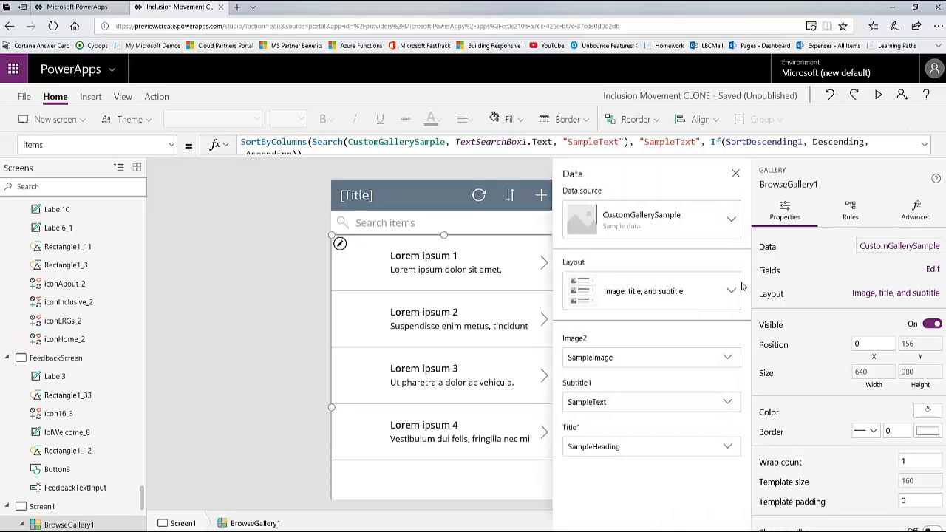
pyautogui.click(732, 222)
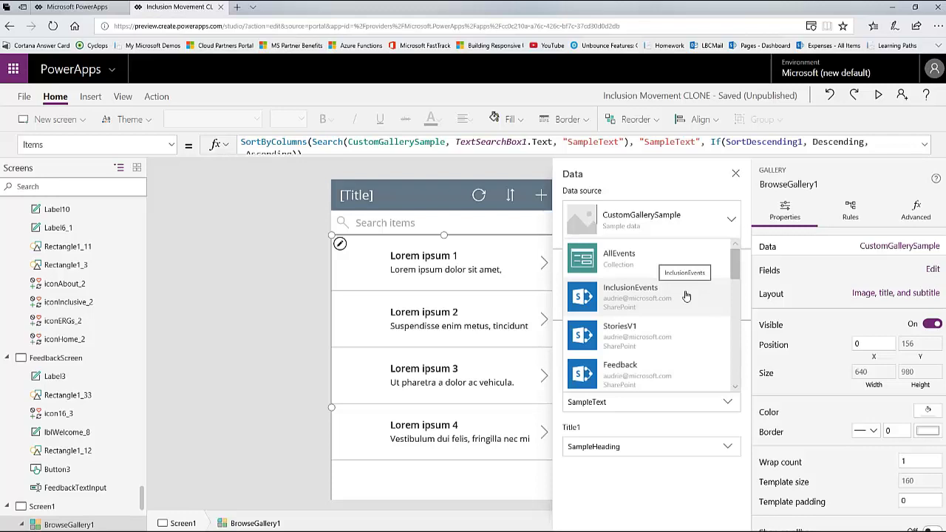
pyautogui.scroll(-4, 680, 298)
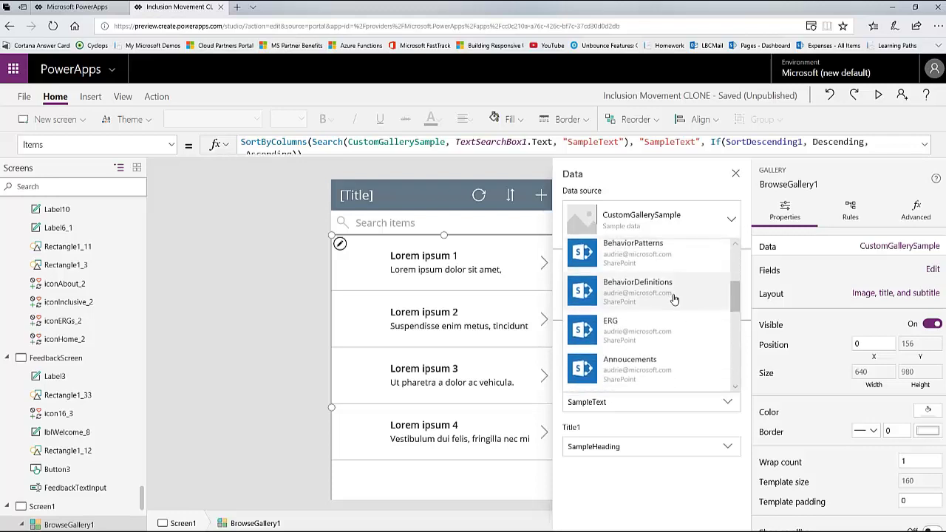
pyautogui.click(673, 296)
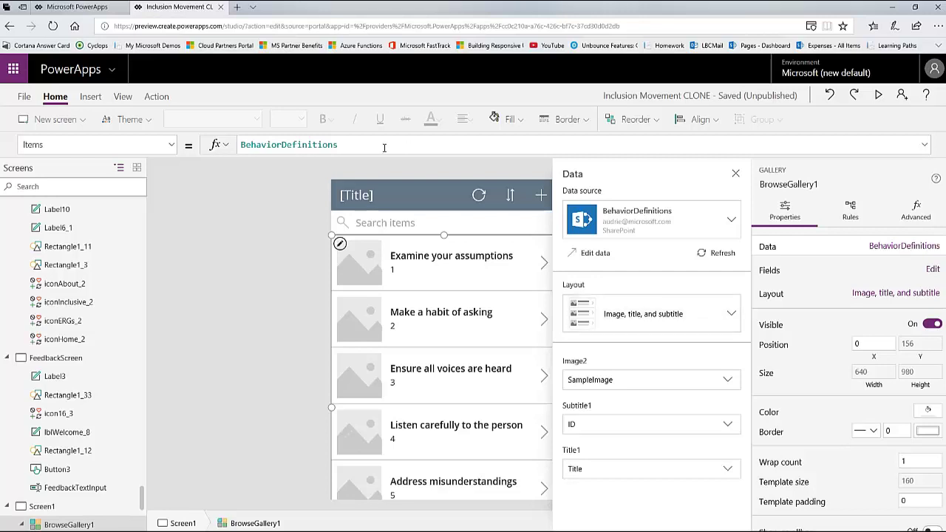
pyautogui.click(737, 176)
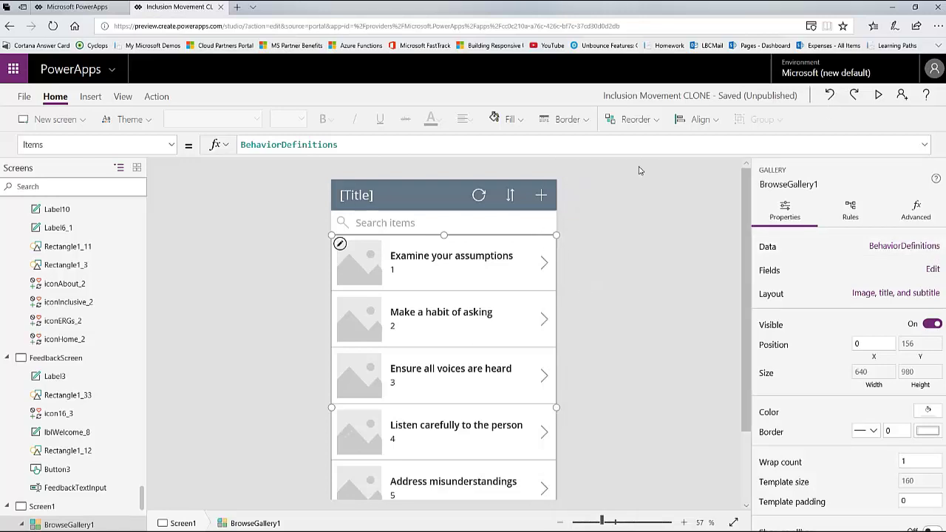
pyautogui.click(829, 96)
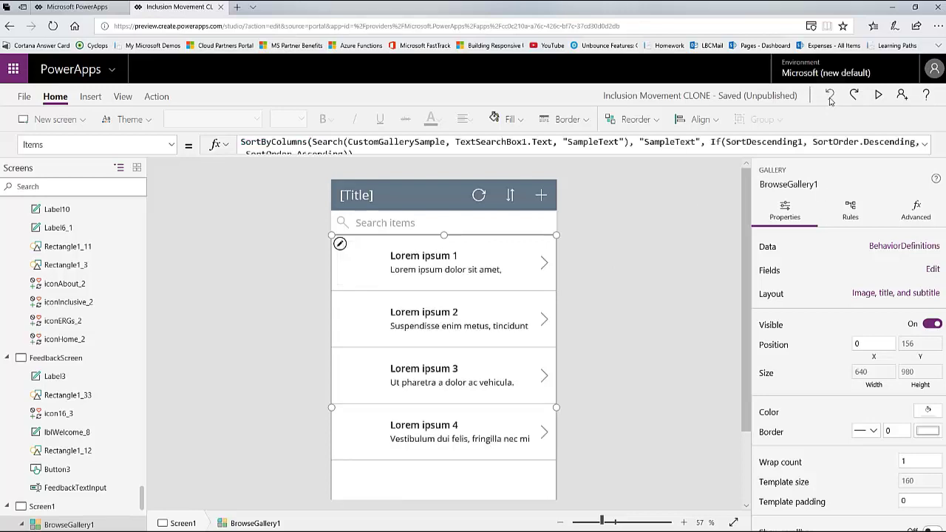
# Copy the gallery's entire SortByColumns Items formula and clear the property
pyautogui.click(329, 153)
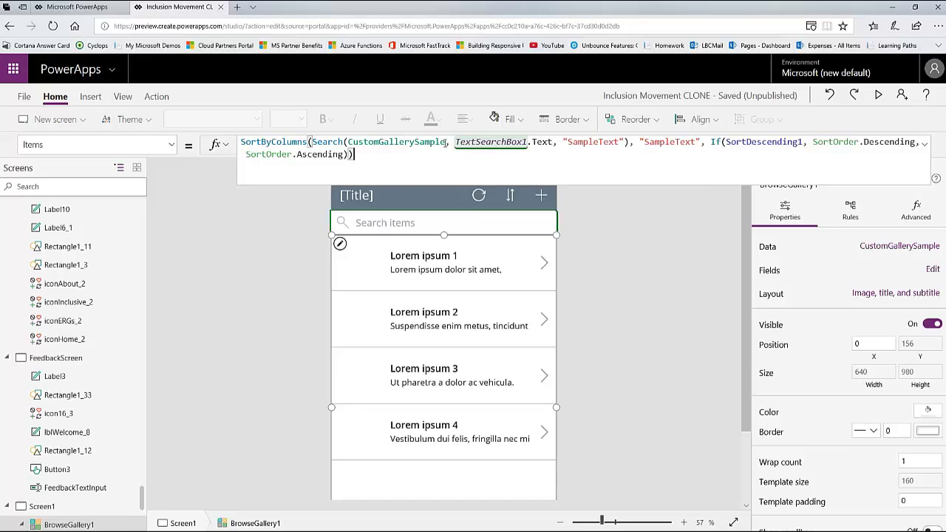
pyautogui.moveTo(445, 141); pyautogui.dragTo(346, 141)
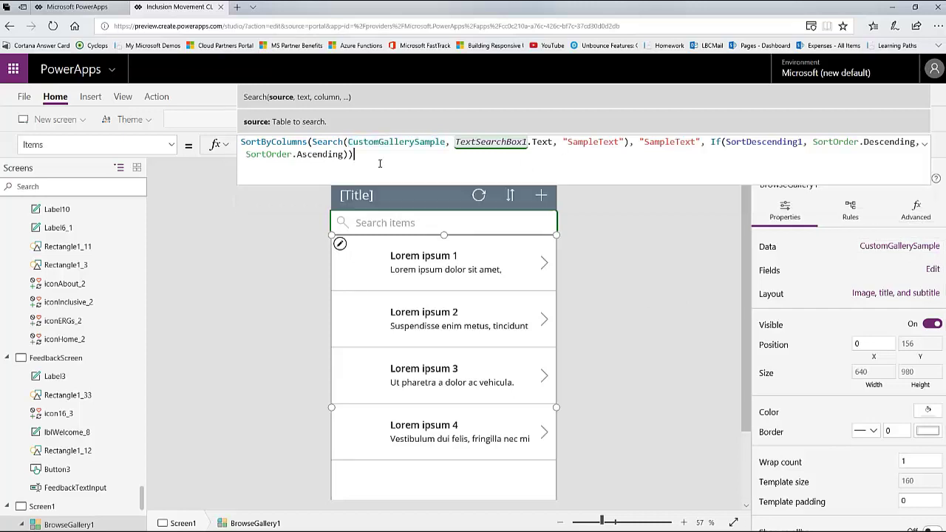
pyautogui.hotkey('ctrl', 'a')
pyautogui.hotkey('ctrl', 'c')
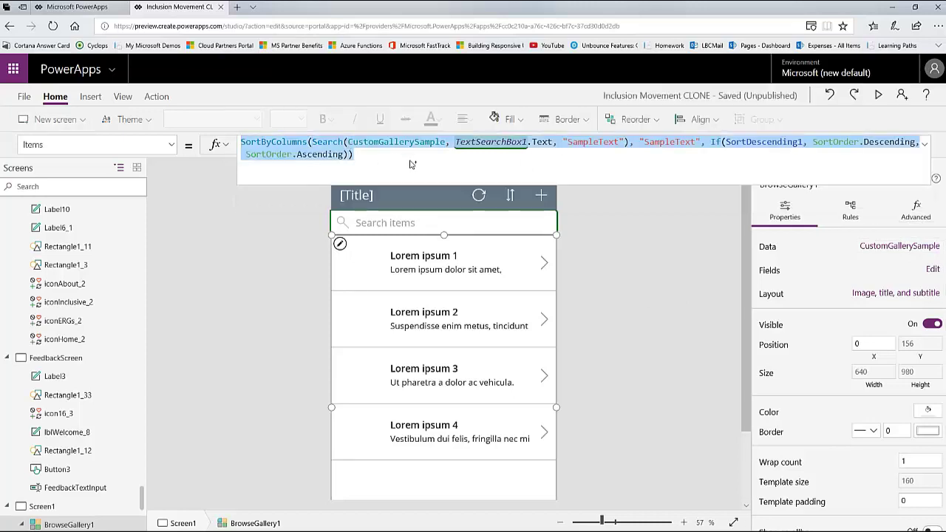
pyautogui.press('BackSpace')
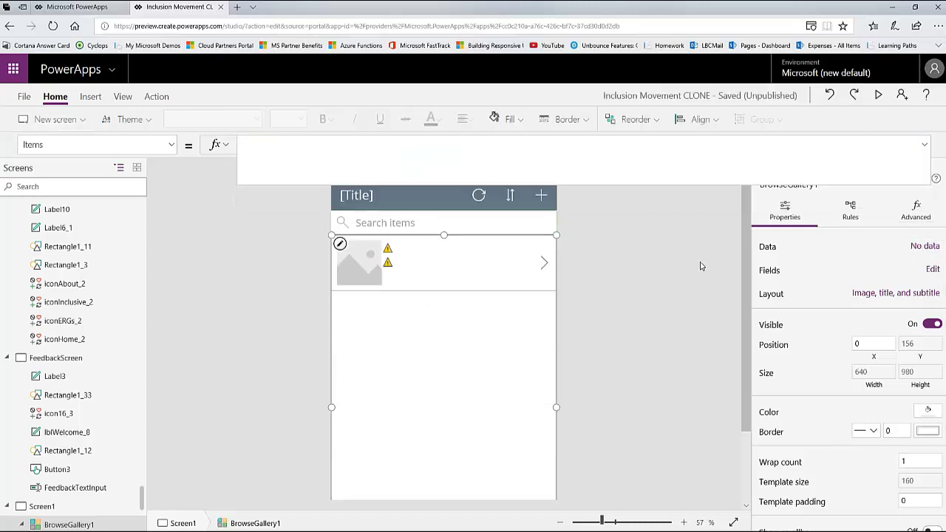
# Change the new gallery's layout to Title, subtitle, and body
pyautogui.click(618, 389)
pyautogui.click(921, 248)
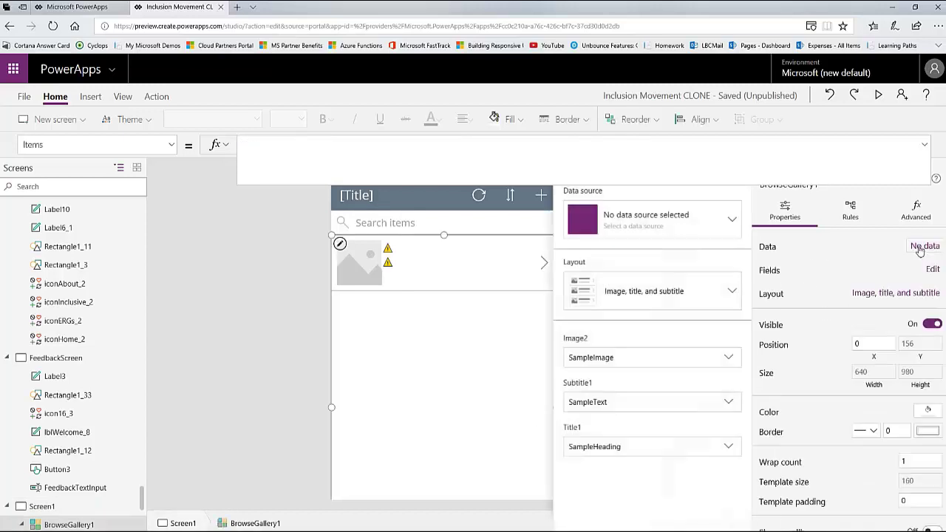
pyautogui.click(692, 283)
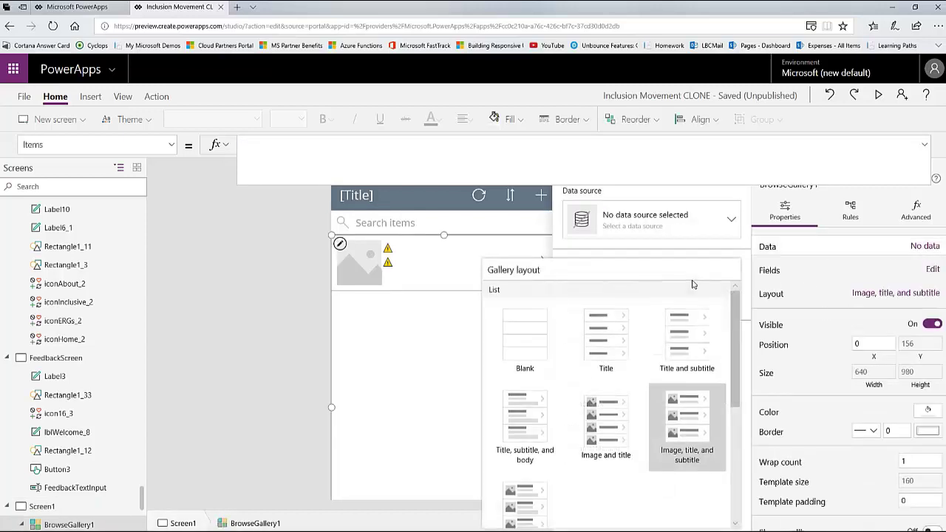
pyautogui.click(524, 444)
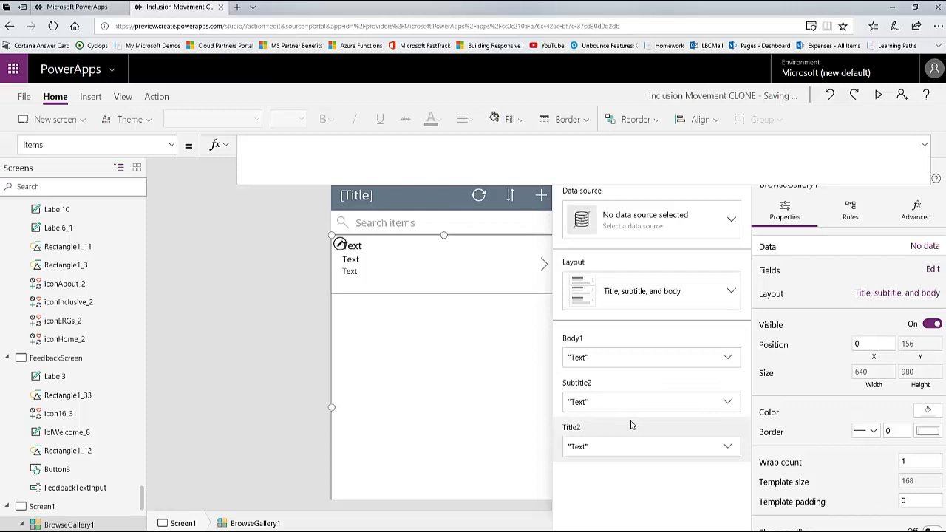
# Paste the copied SortByColumns formula back into the gallery's Items and replace CustomGallerySample with BehaviorDefinitions as the search source
pyautogui.click(331, 150)
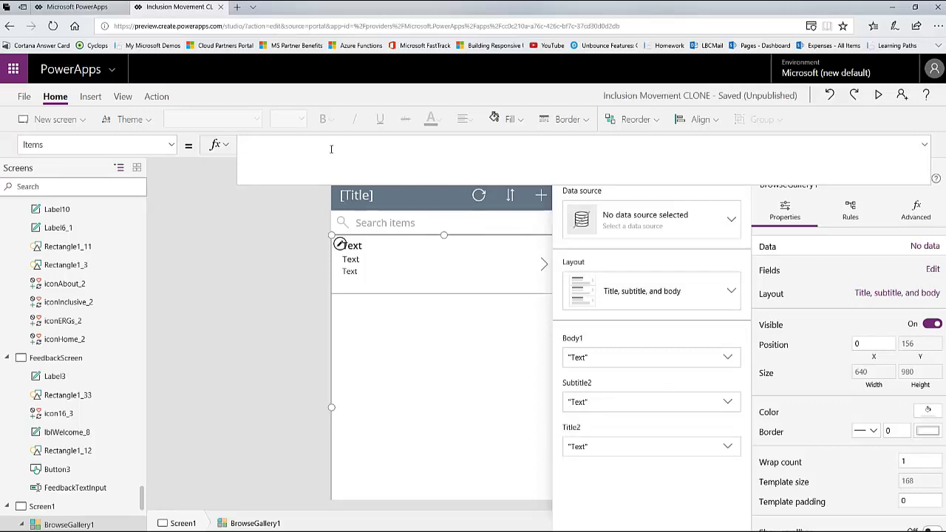
pyautogui.hotkey('ctrl', 'v')
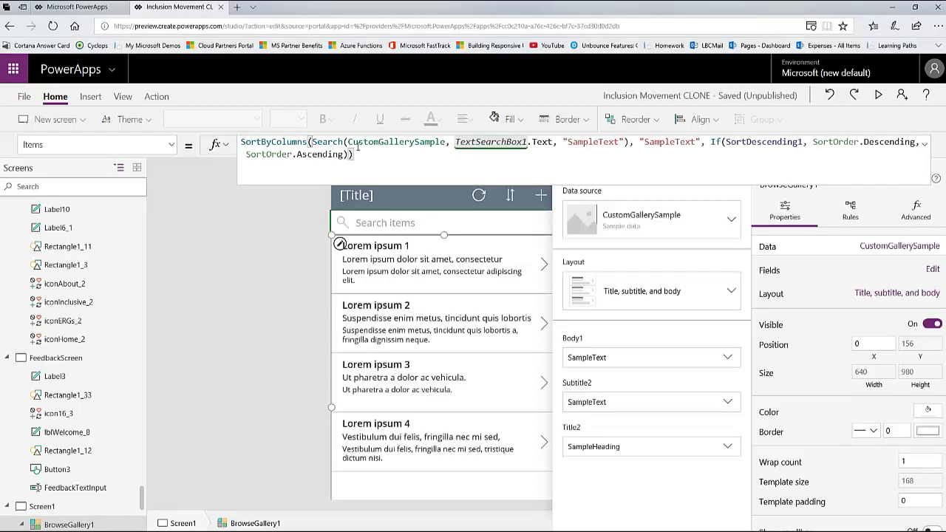
pyautogui.moveTo(347, 142); pyautogui.dragTo(447, 144)
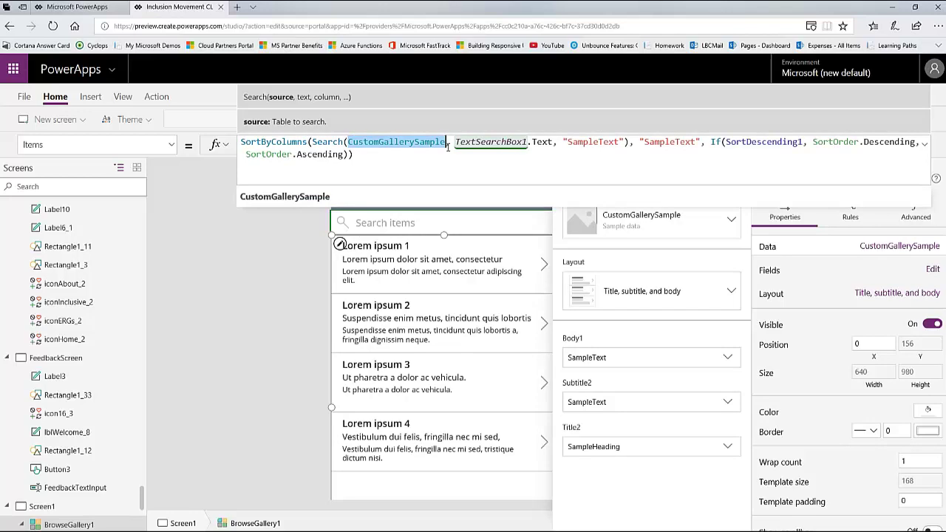
pyautogui.write('Be')
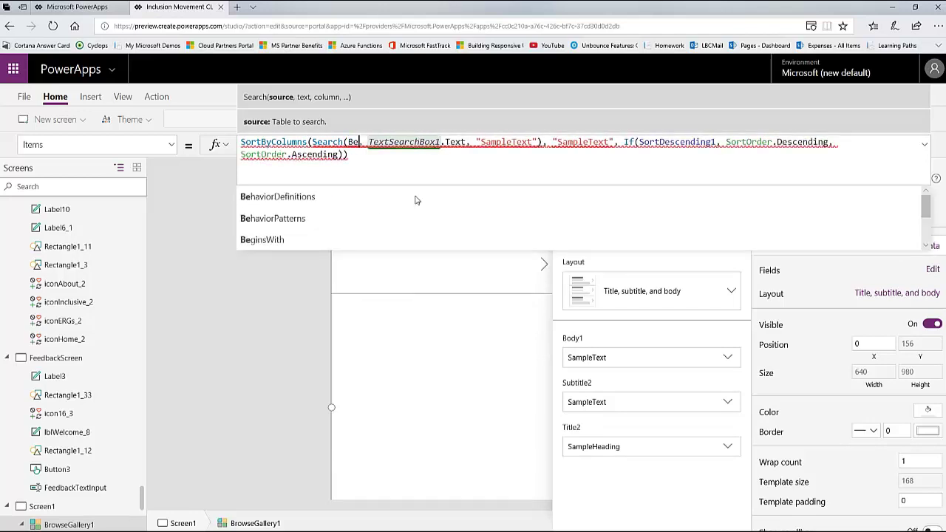
pyautogui.click(375, 205)
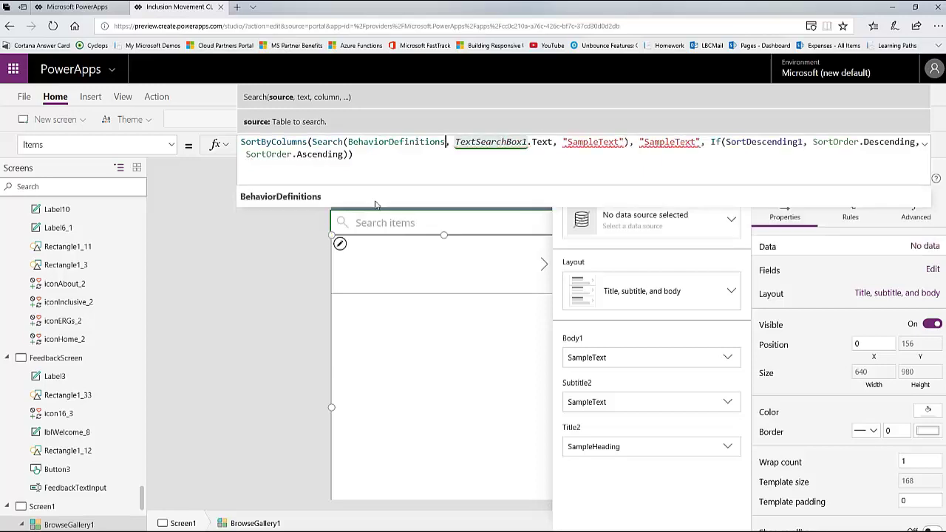
# Replace the "SampleText" column with "Title" in both the Search and the SortByColumns parts of the gallery's Items formula
pyautogui.doubleClick(569, 141)
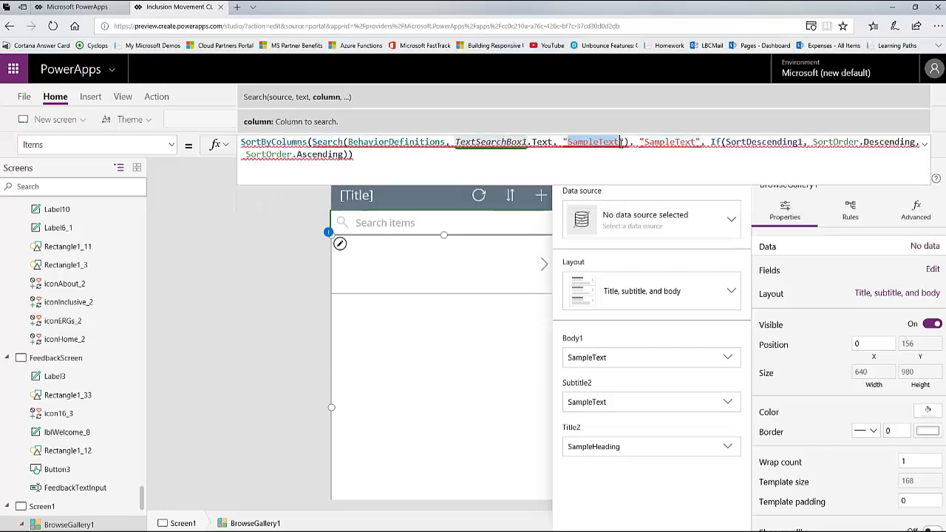
pyautogui.write('Title')
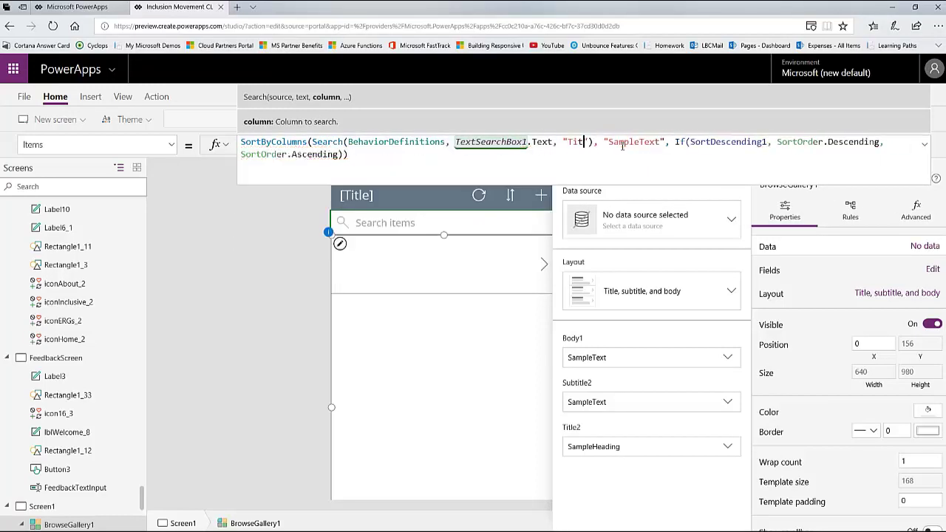
pyautogui.moveTo(619, 142); pyautogui.dragTo(671, 141)
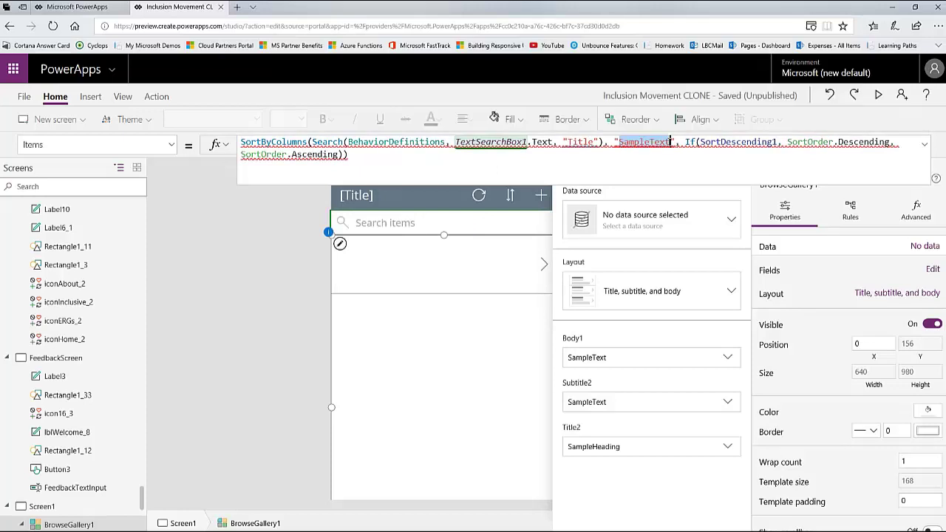
pyautogui.press('BackSpace')
pyautogui.press('BackSpace')
pyautogui.write('Title')
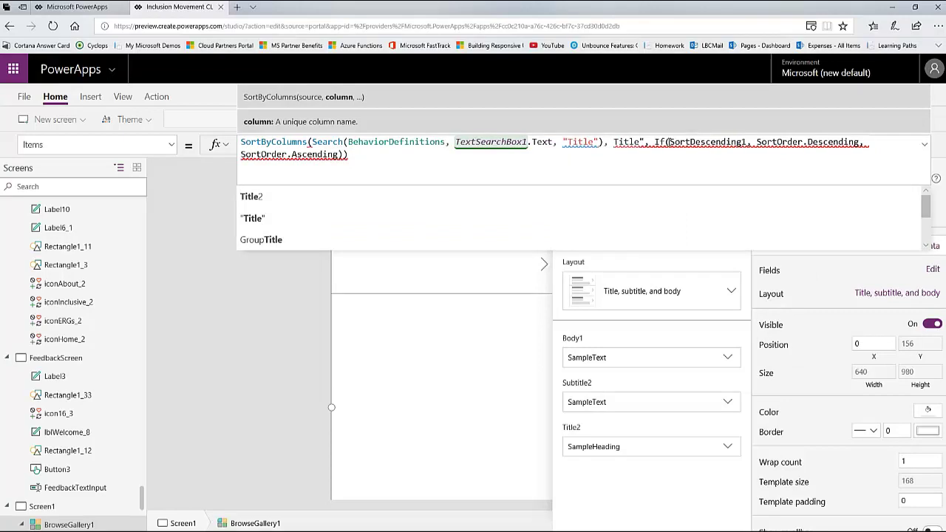
pyautogui.click(614, 142)
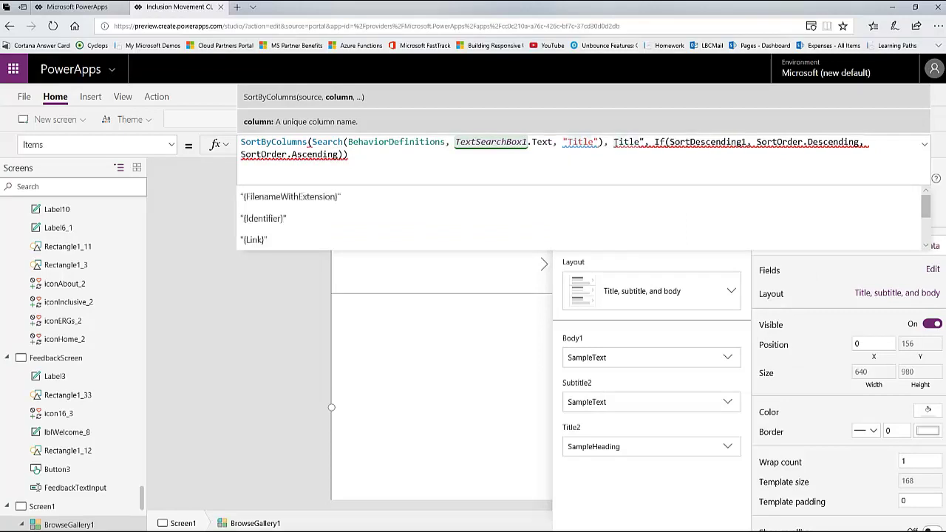
pyautogui.write('"')
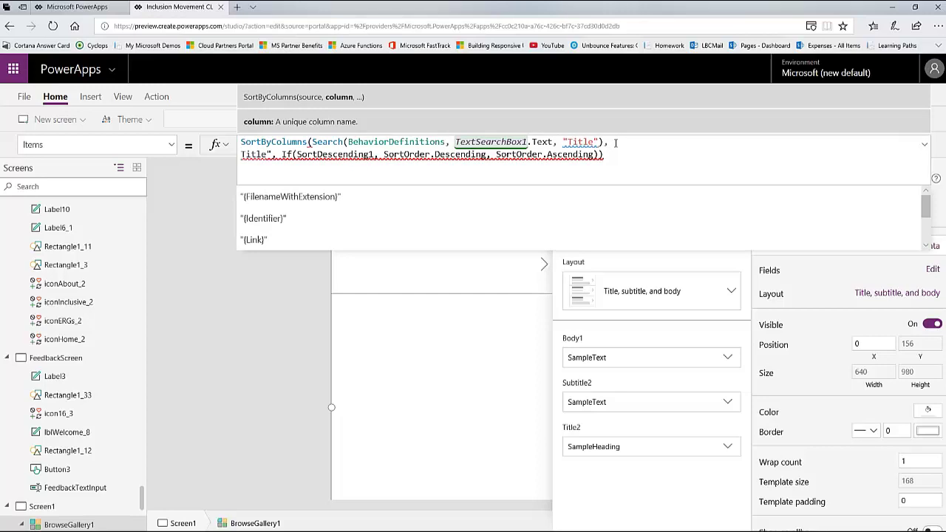
pyautogui.press('BackSpace')
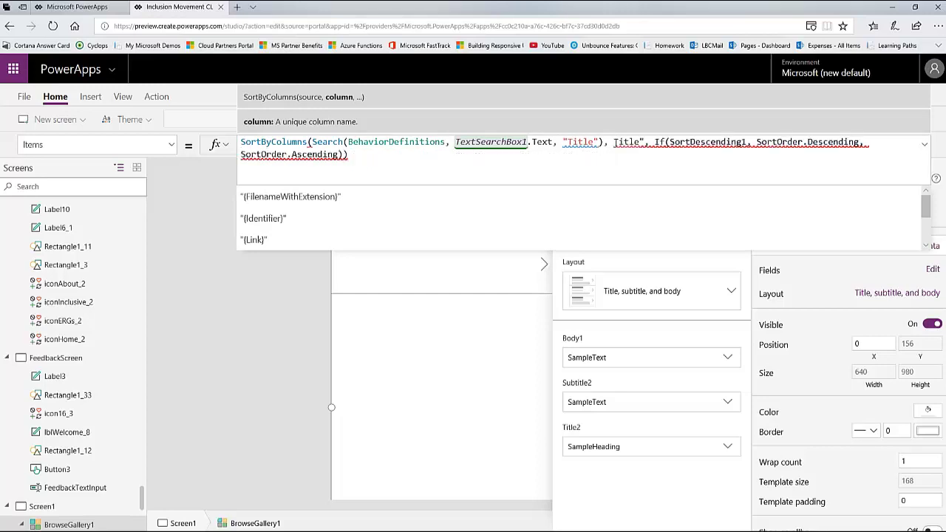
pyautogui.write('"')
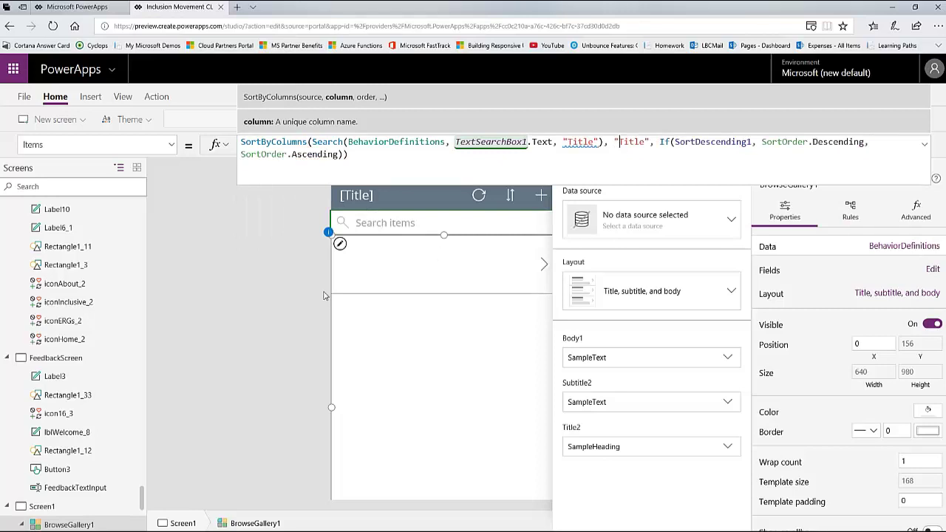
# Bind the gallery's Title2 label to the Title field and its Subtitle2 label to the Modified field
pyautogui.click(646, 447)
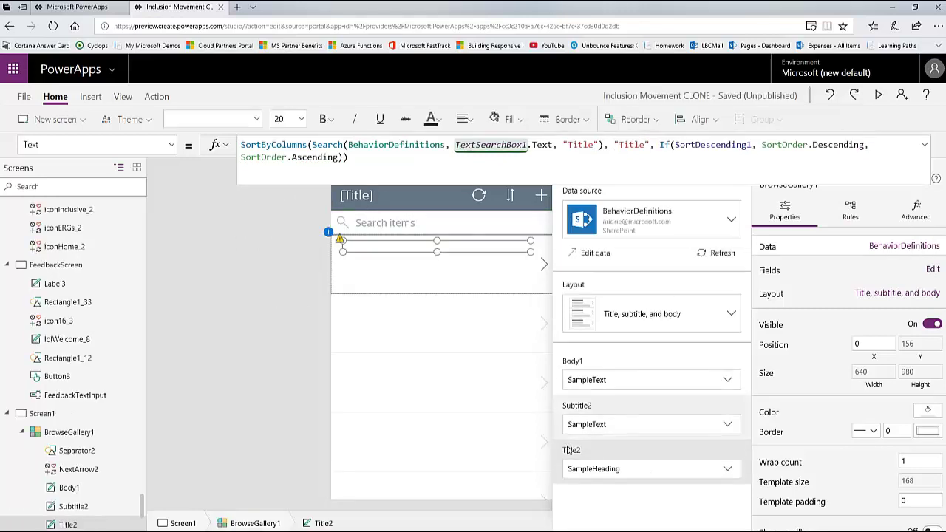
pyautogui.click(603, 470)
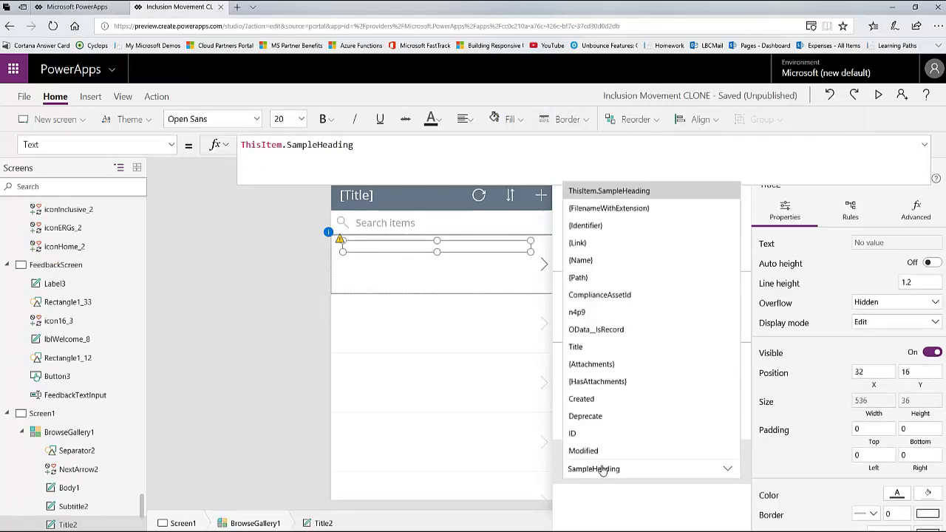
pyautogui.click(605, 353)
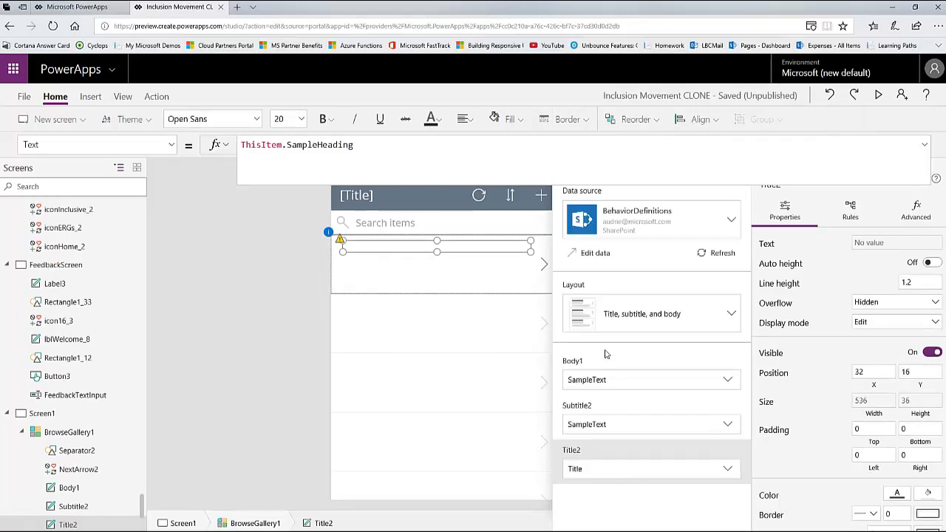
pyautogui.click(619, 430)
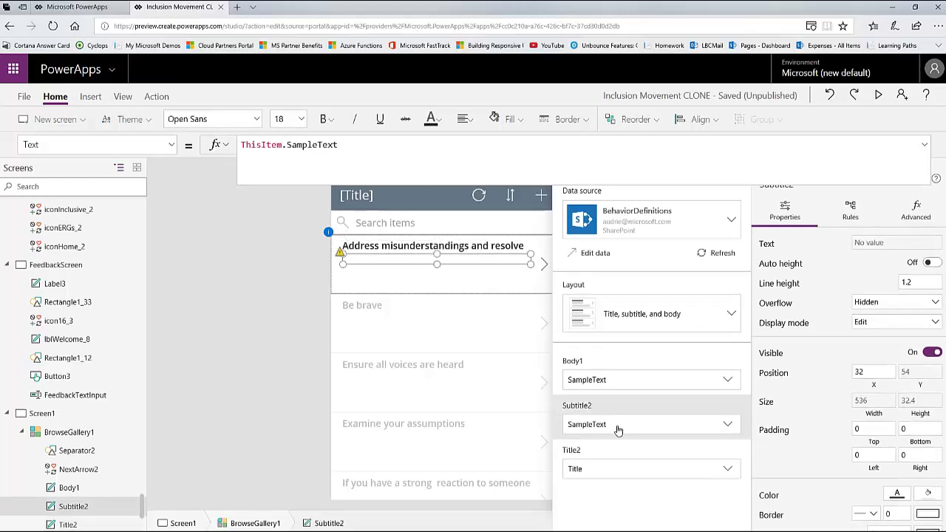
pyautogui.click(619, 427)
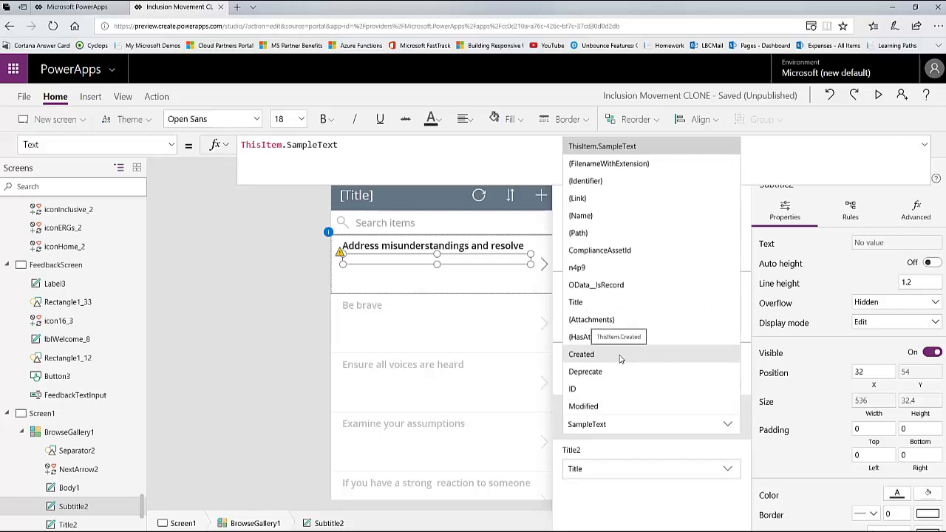
pyautogui.click(607, 407)
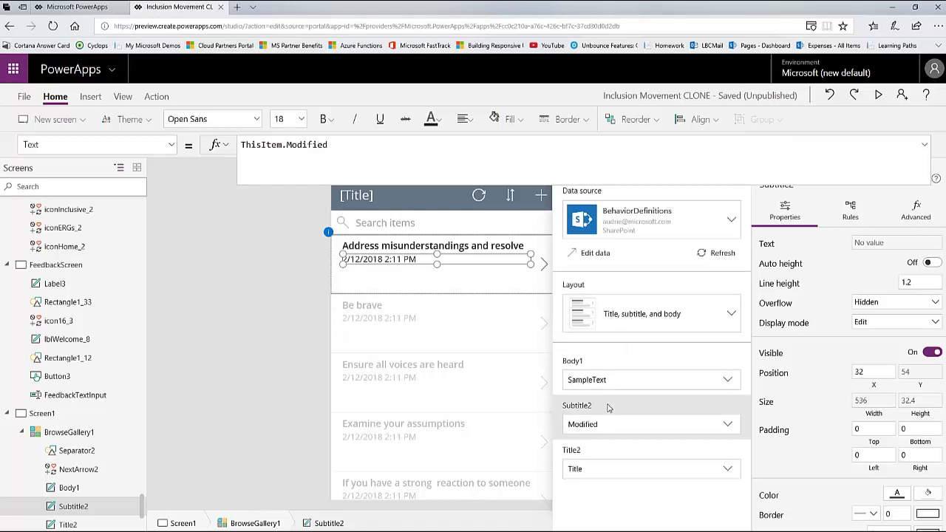
# Bind the gallery's Body1 label to the ID field
pyautogui.click(614, 390)
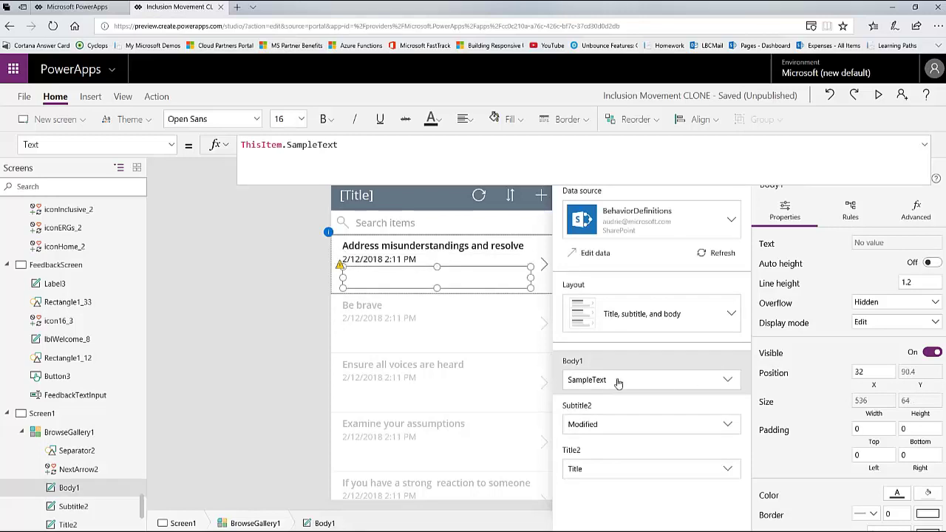
pyautogui.click(662, 385)
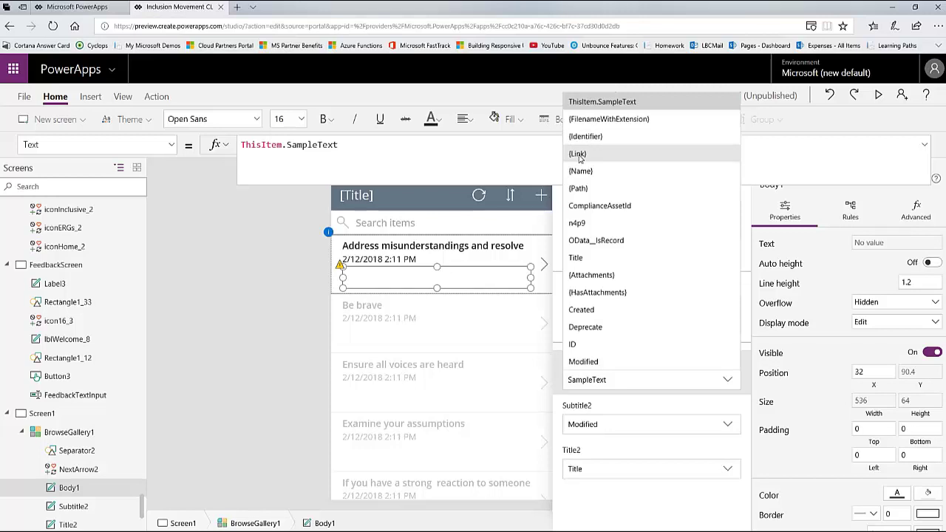
pyautogui.click(613, 345)
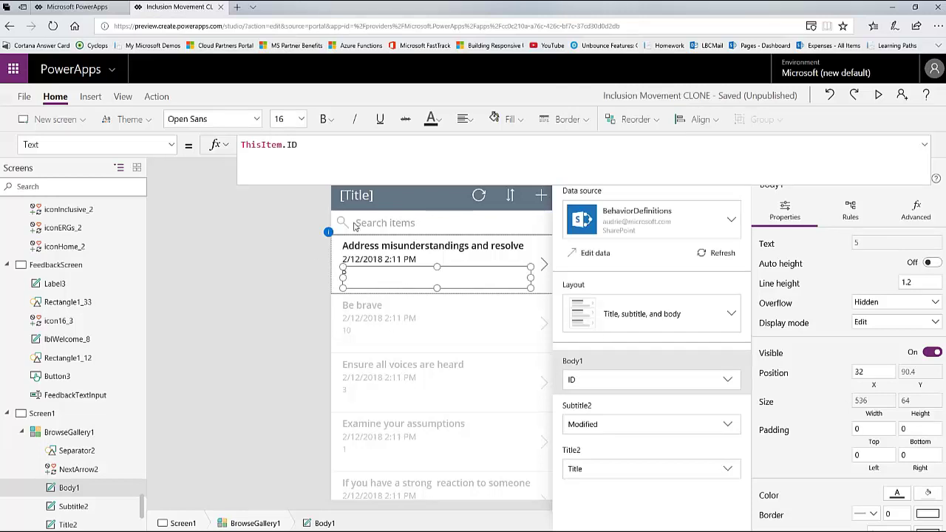
# Change the Body1 label's Text formula to ThisItem.Author.Email and collapse the expanded formula area
pyautogui.click(325, 147)
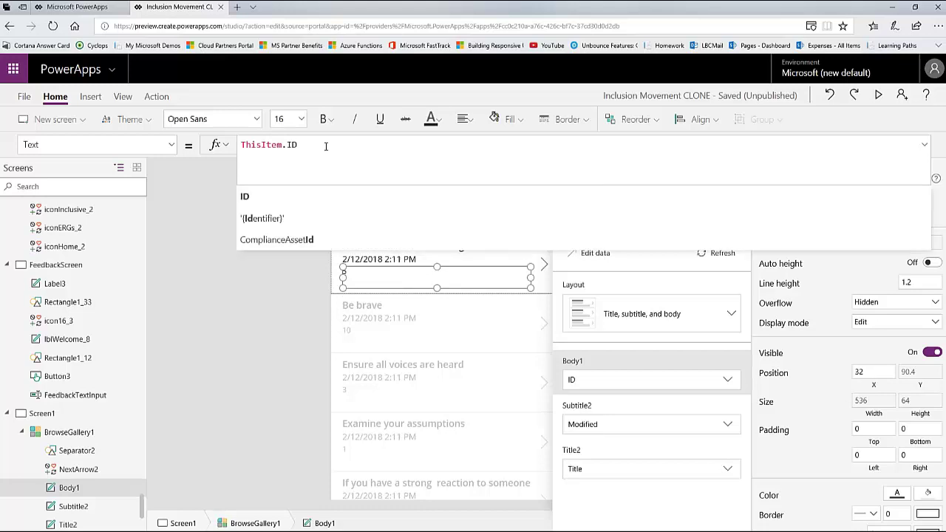
pyautogui.press('BackSpace')
pyautogui.press('BackSpace')
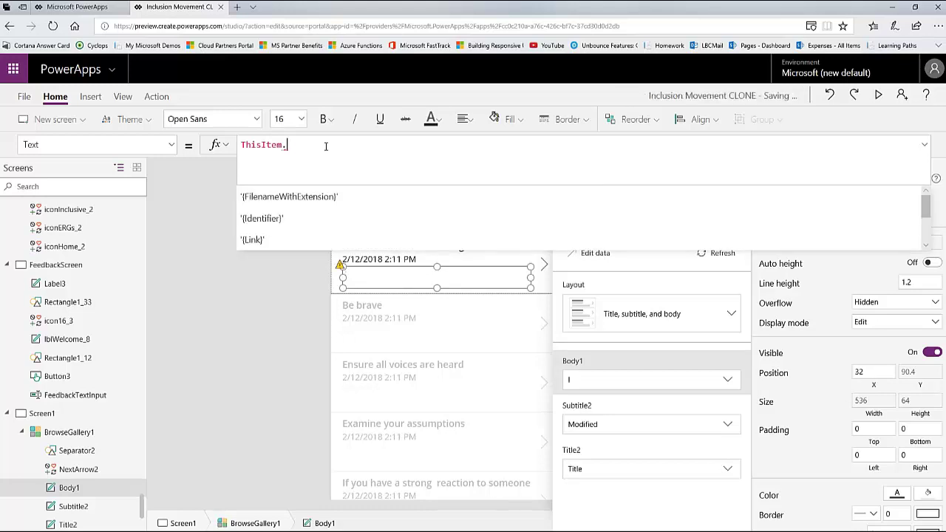
pyautogui.write('Author')
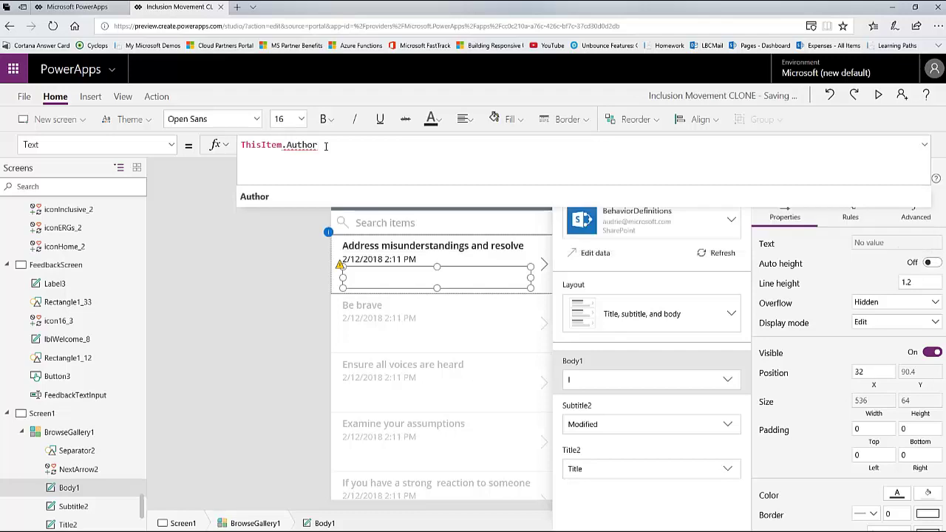
pyautogui.write('.')
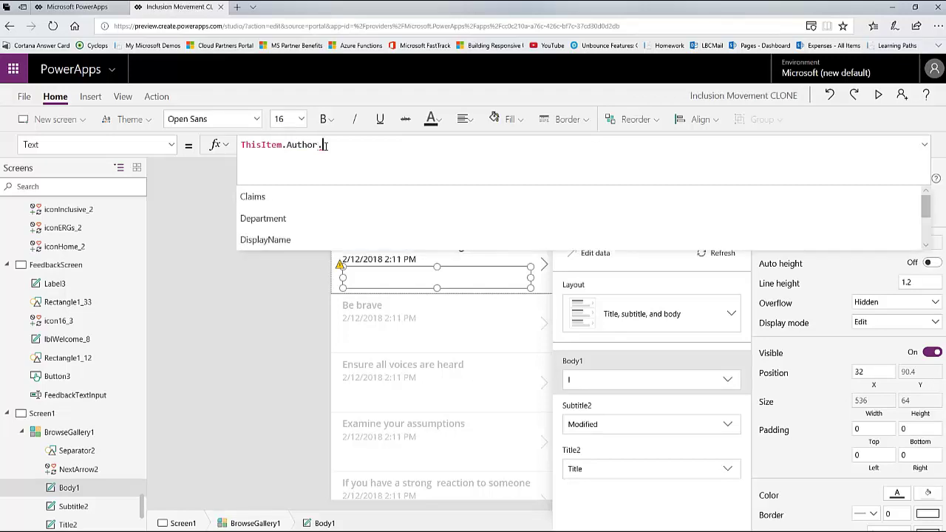
pyautogui.press('Down')
pyautogui.press('Down')
pyautogui.press('Down')
pyautogui.press('Down')
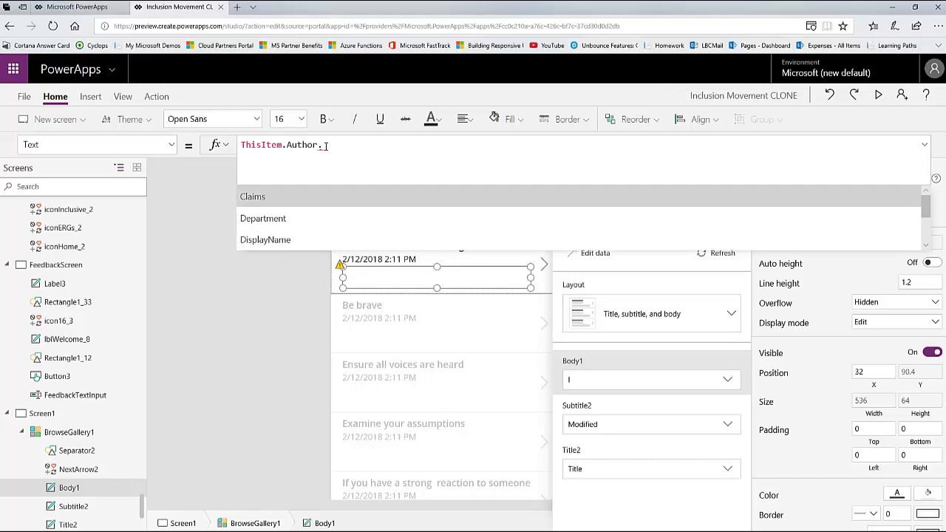
pyautogui.press('Down')
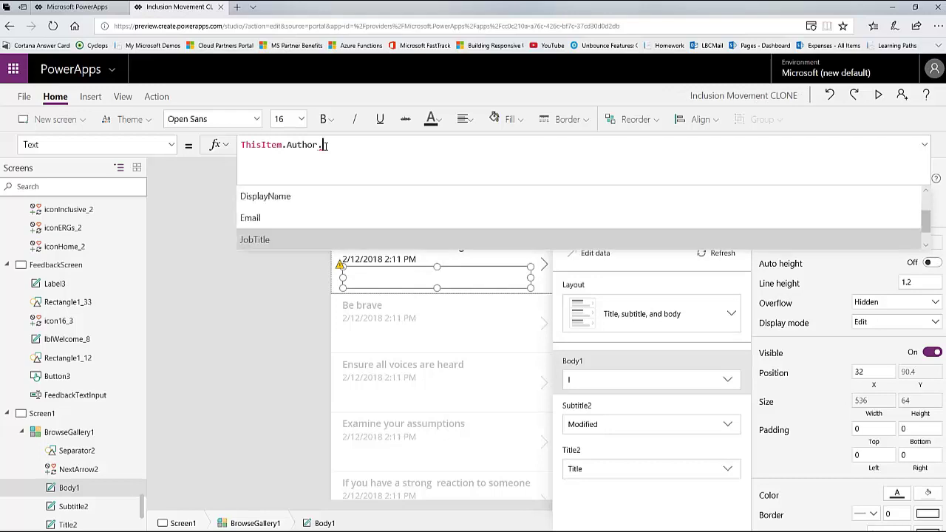
pyautogui.press('Up')
pyautogui.press('Up')
pyautogui.press('Up')
pyautogui.press('Up')
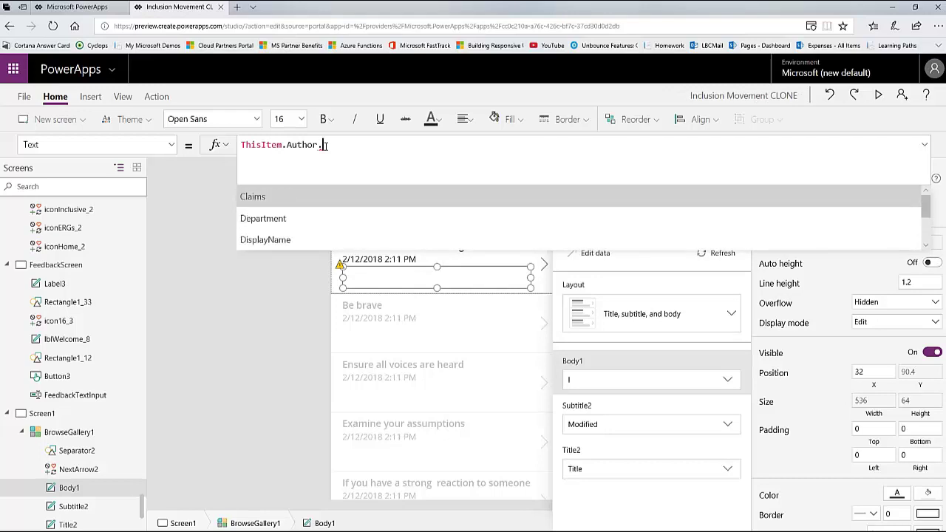
pyautogui.press('Down')
pyautogui.press('Down')
pyautogui.press('Down')
pyautogui.press('Down')
pyautogui.press('Down')
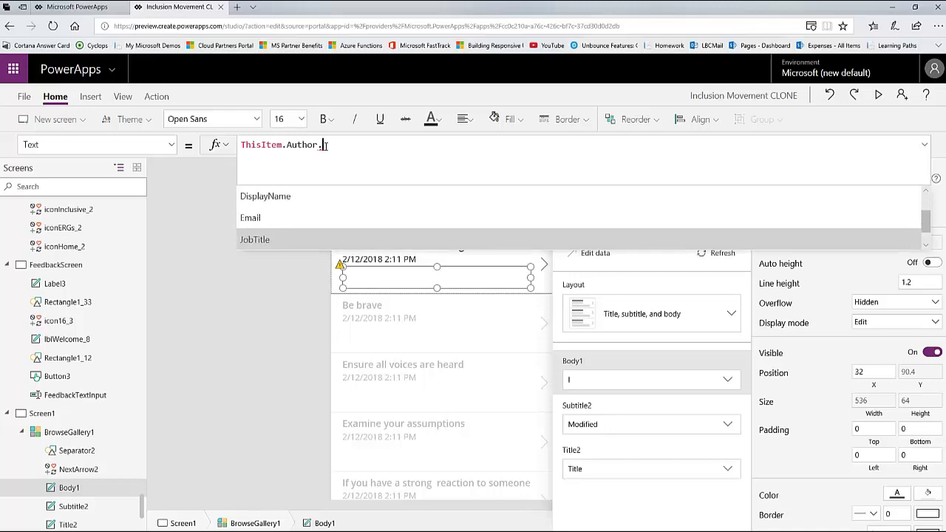
pyautogui.press('Up')
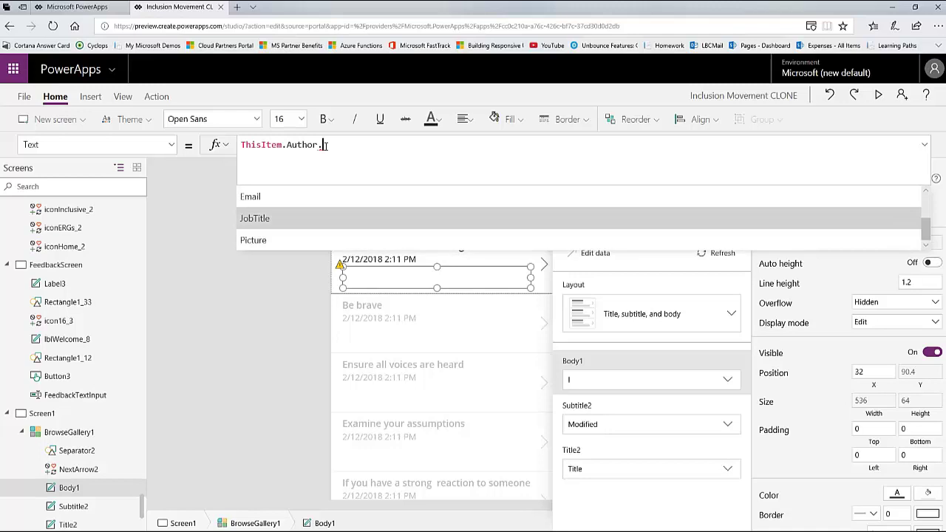
pyautogui.press('Up')
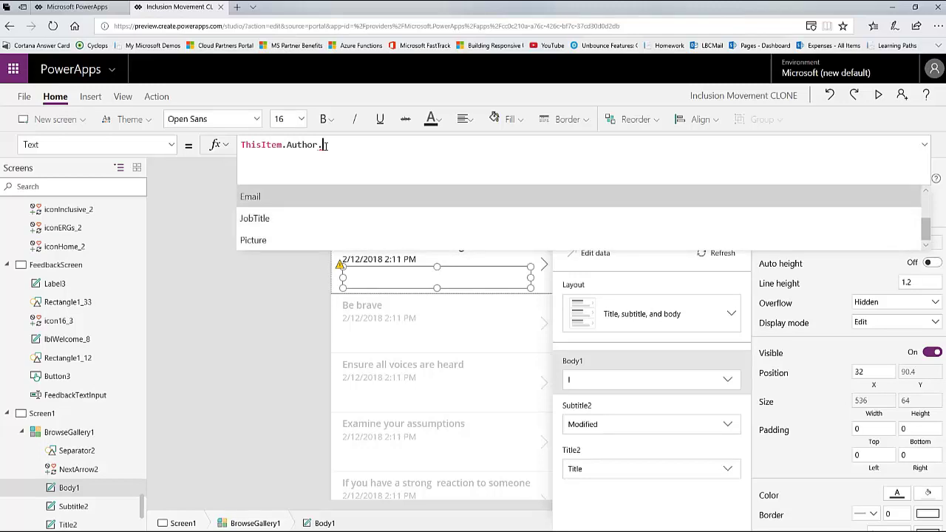
pyautogui.press('Tab')
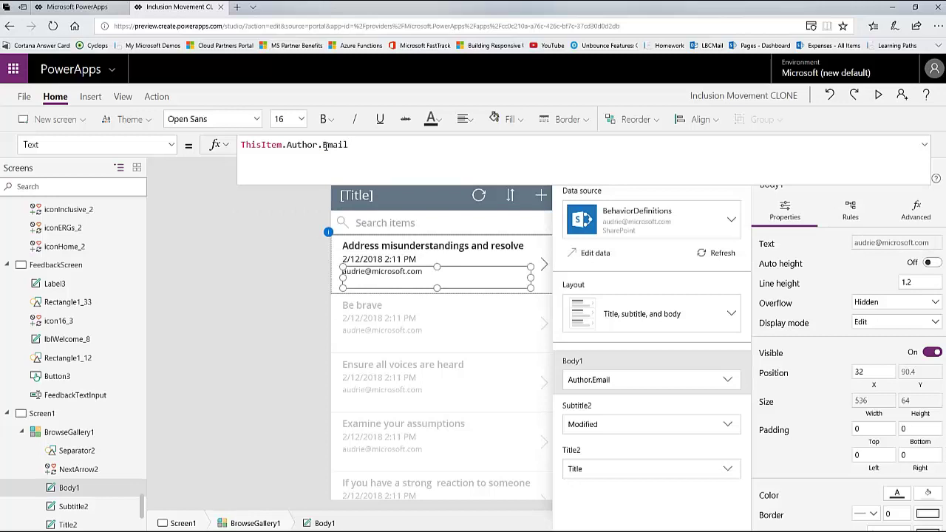
pyautogui.click(290, 405)
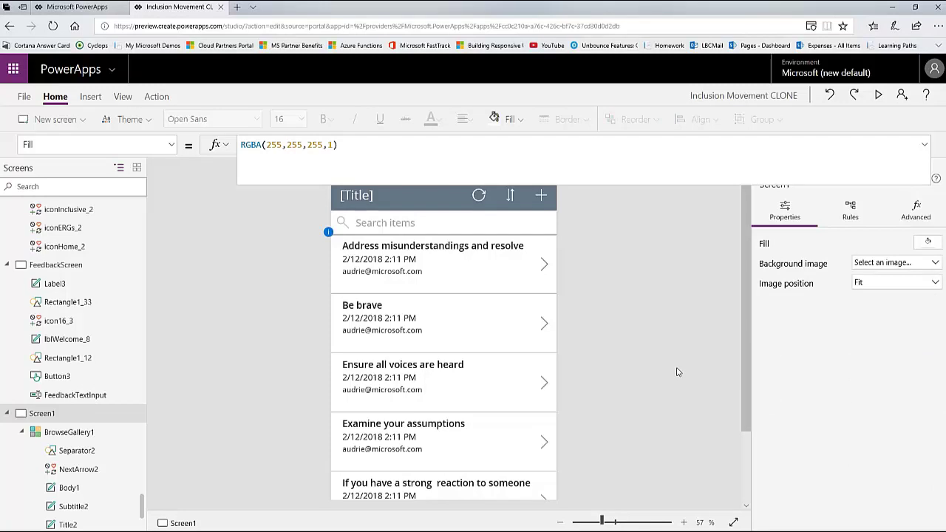
pyautogui.click(924, 147)
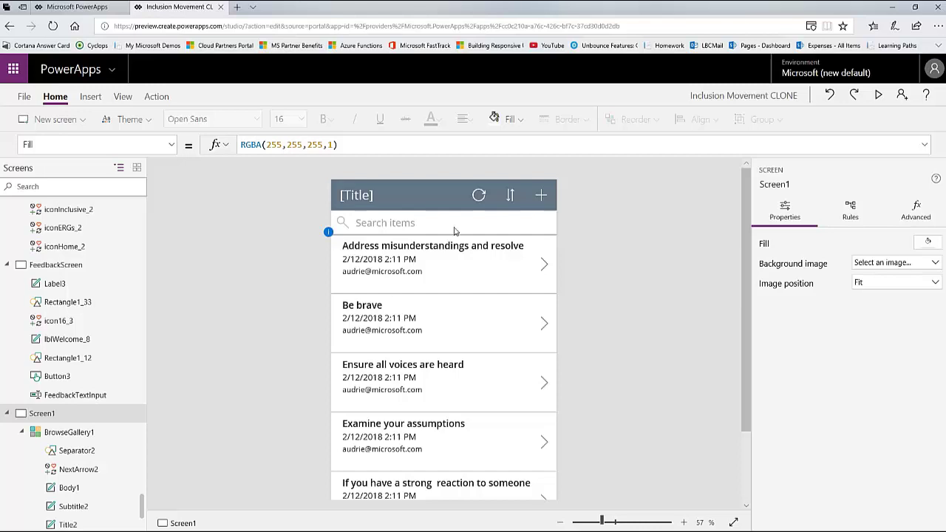
# Examine the full Items formula of BrowseGallery1 and the search box that it references
pyautogui.click(520, 283)
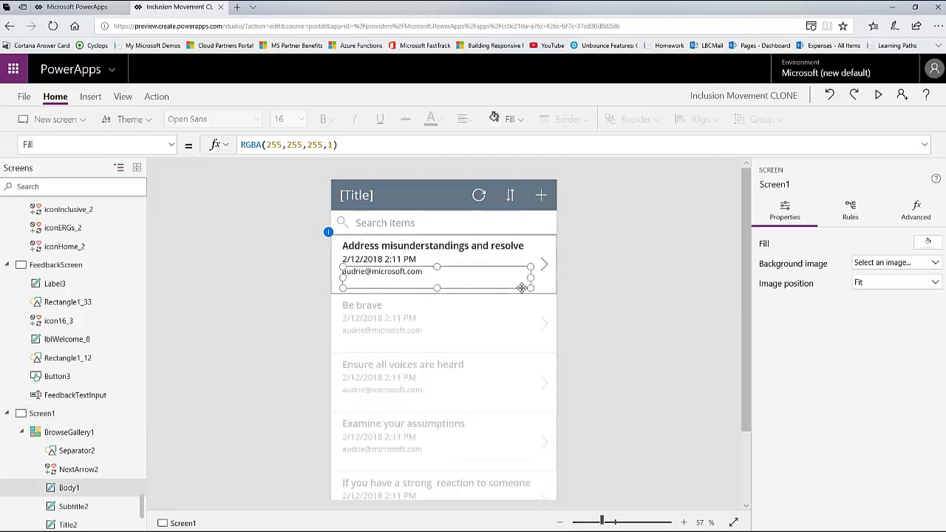
pyautogui.click(538, 339)
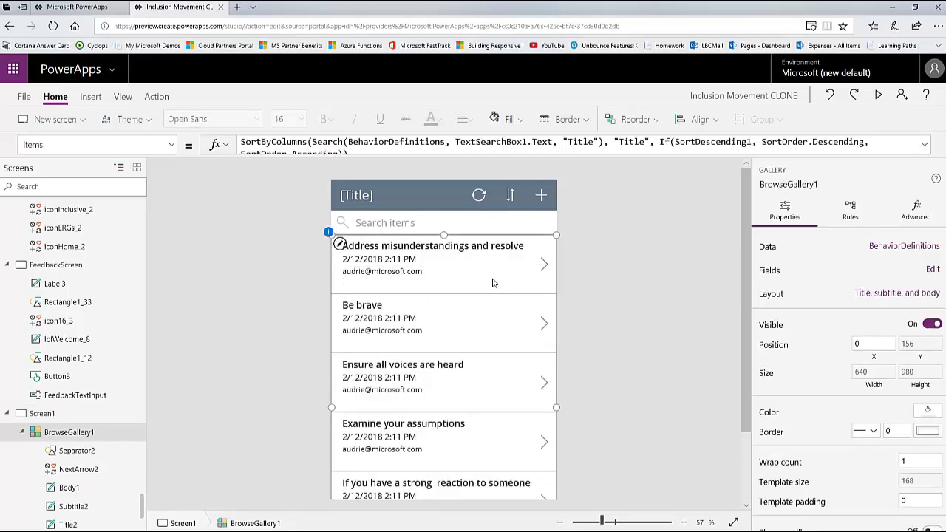
pyautogui.moveTo(602, 154); pyautogui.dragTo(599, 176)
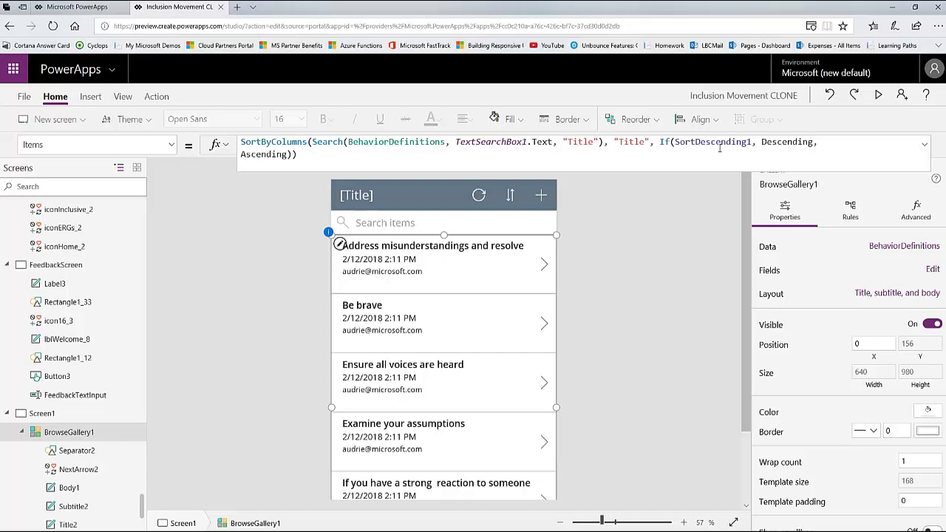
pyautogui.click(372, 224)
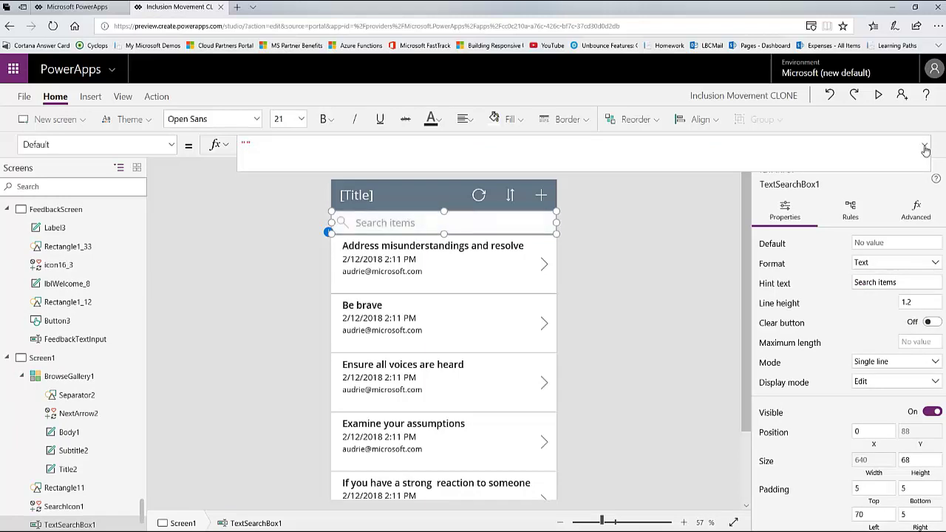
pyautogui.click(506, 214)
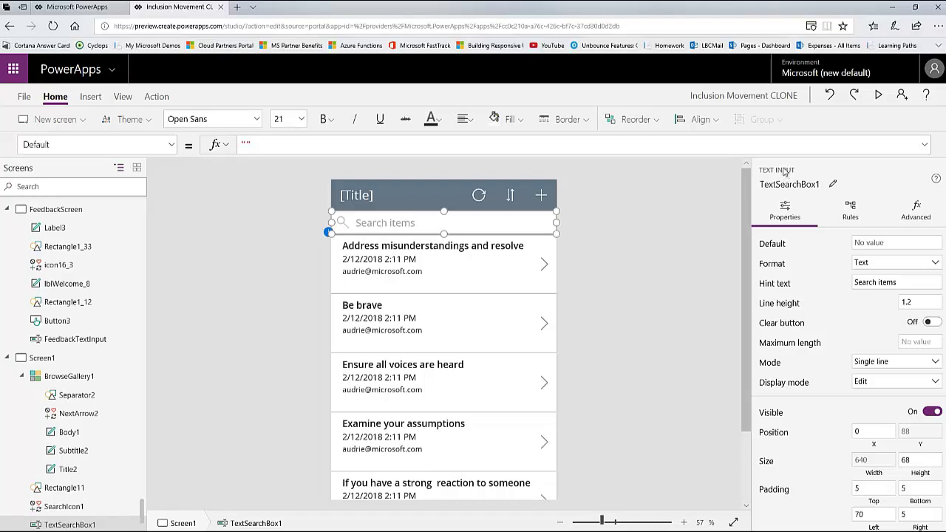
# Examine the basic and advanced settings of TextSearchBox1 and the list of its properties that can hold formulas
pyautogui.scroll(-5, 849, 334)
pyautogui.scroll(5, 850, 386)
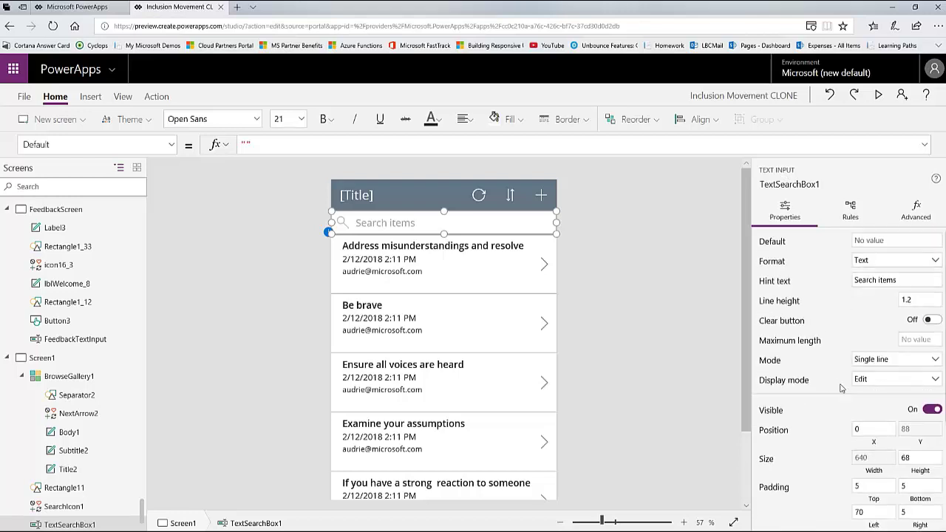
pyautogui.click(916, 224)
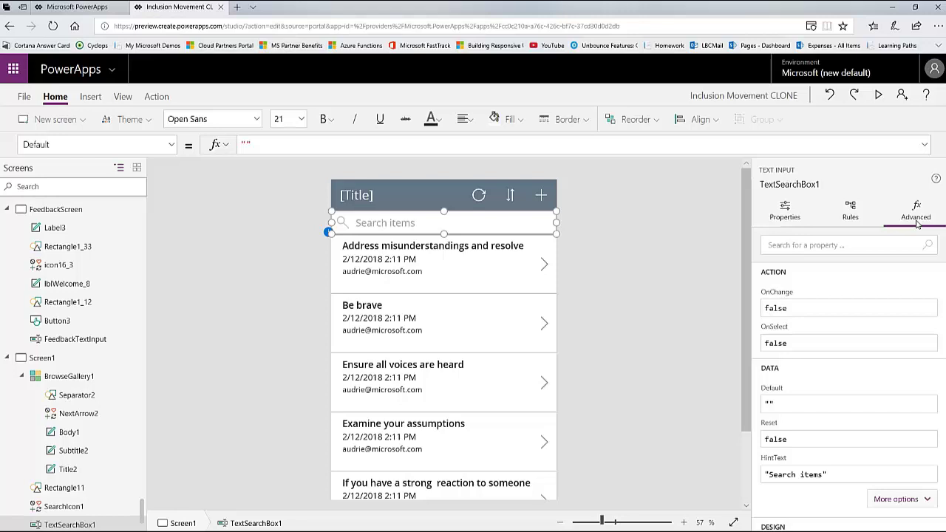
pyautogui.click(785, 210)
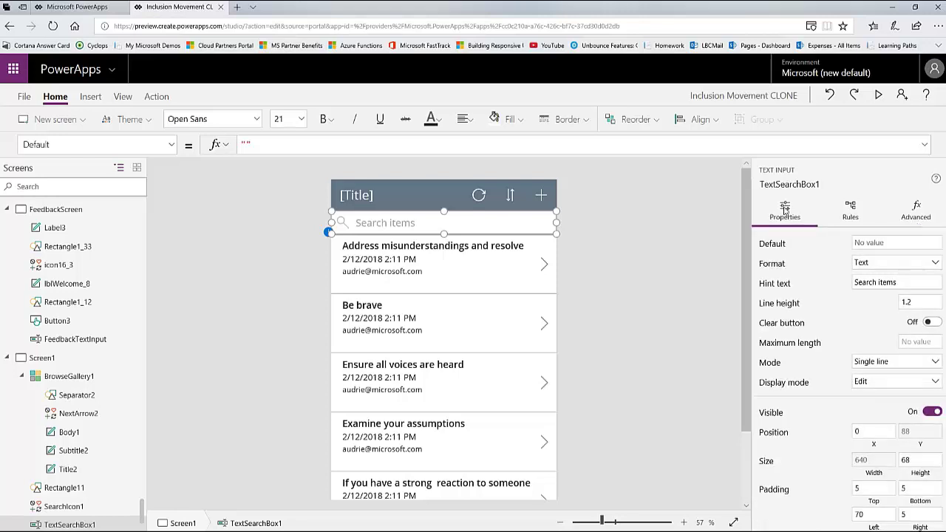
pyautogui.click(171, 145)
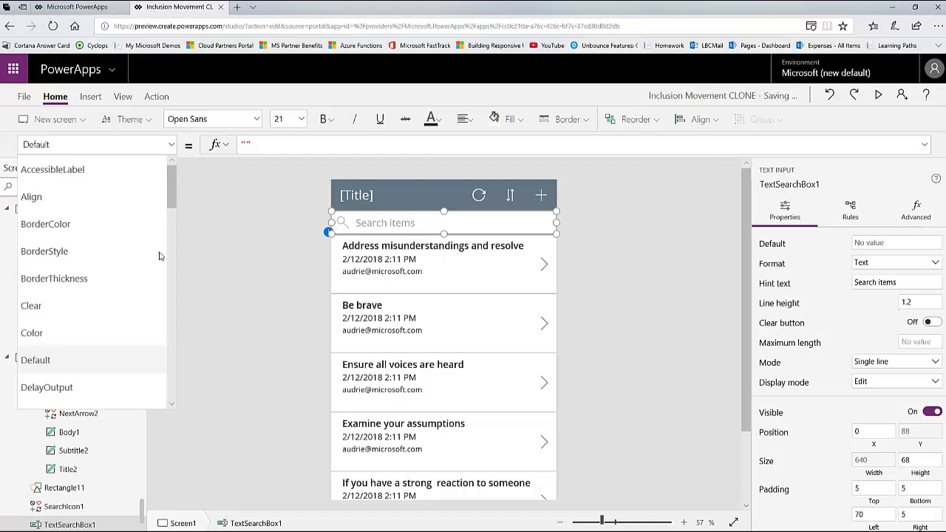
pyautogui.scroll(-1, 85, 253)
pyautogui.scroll(-7, 85, 252)
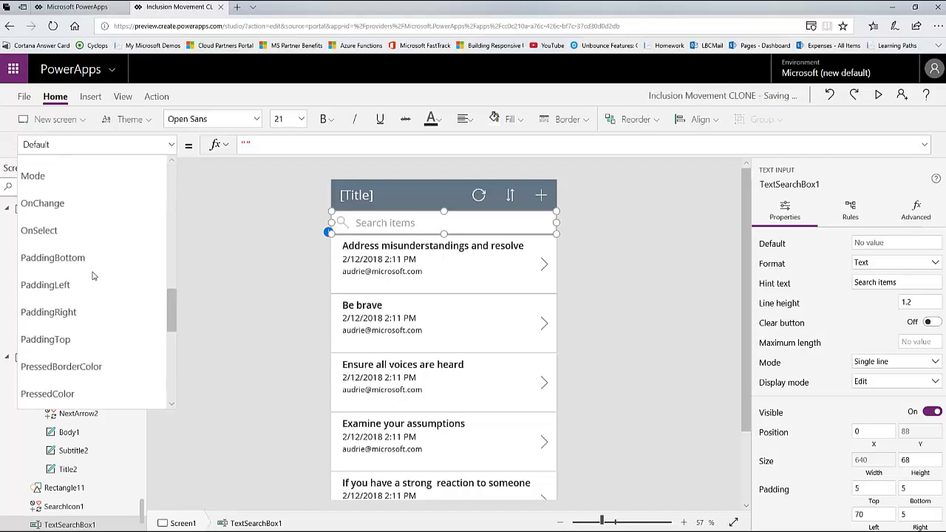
pyautogui.scroll(-2, 93, 281)
pyautogui.scroll(4, 89, 296)
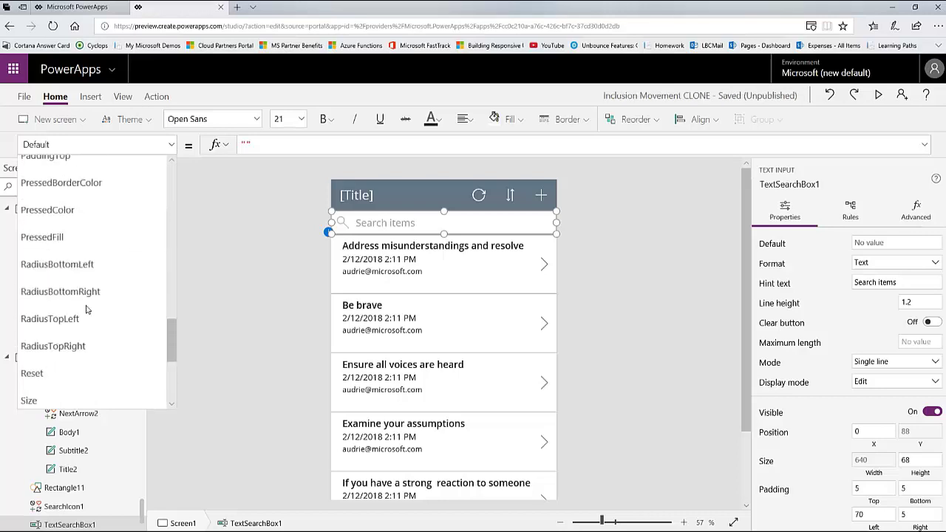
pyautogui.scroll(6, 85, 310)
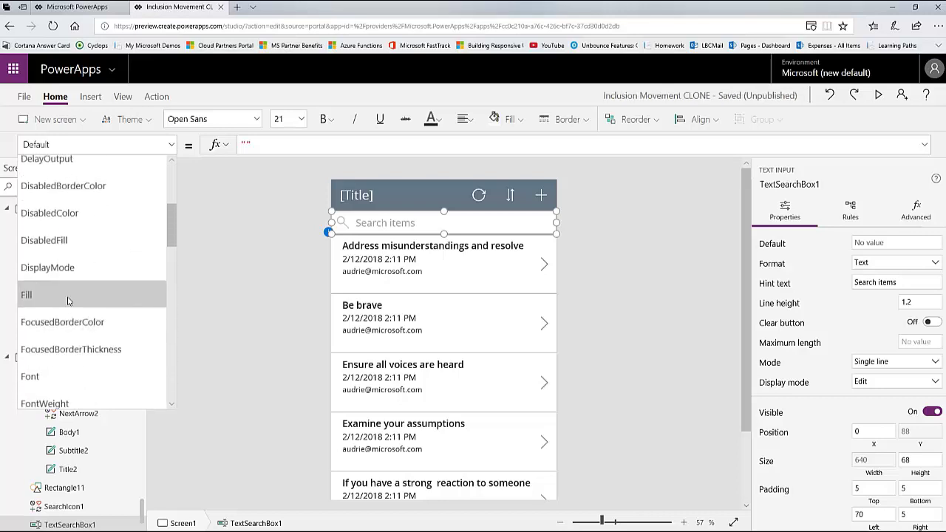
pyautogui.scroll(1, 63, 292)
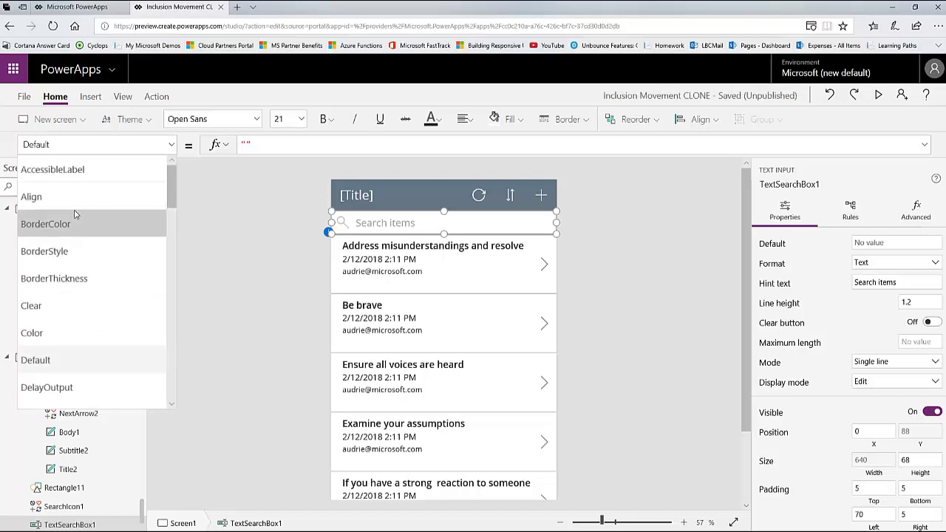
pyautogui.click(789, 221)
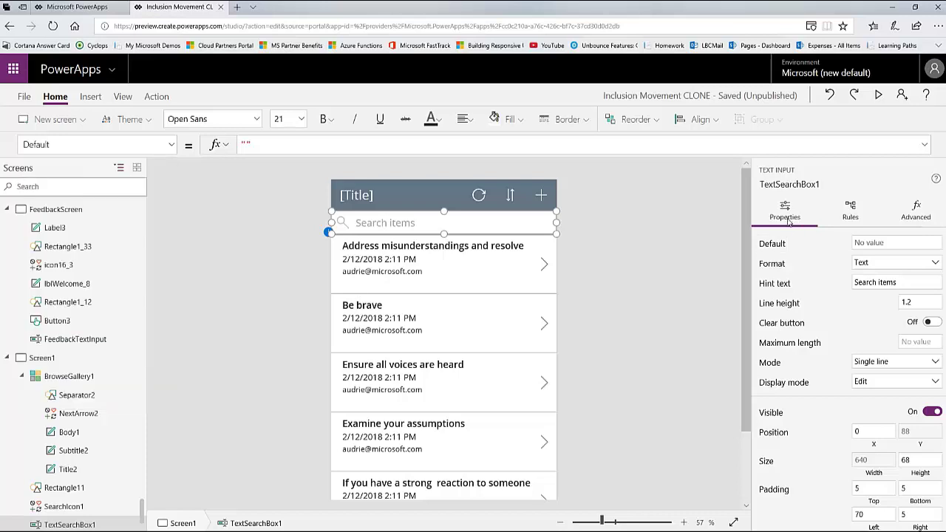
# Examine the complete advanced properties of TextSearchBox1, expanding the additional Data and Design options, and return to its basic properties
pyautogui.click(917, 215)
pyautogui.scroll(-3, 891, 296)
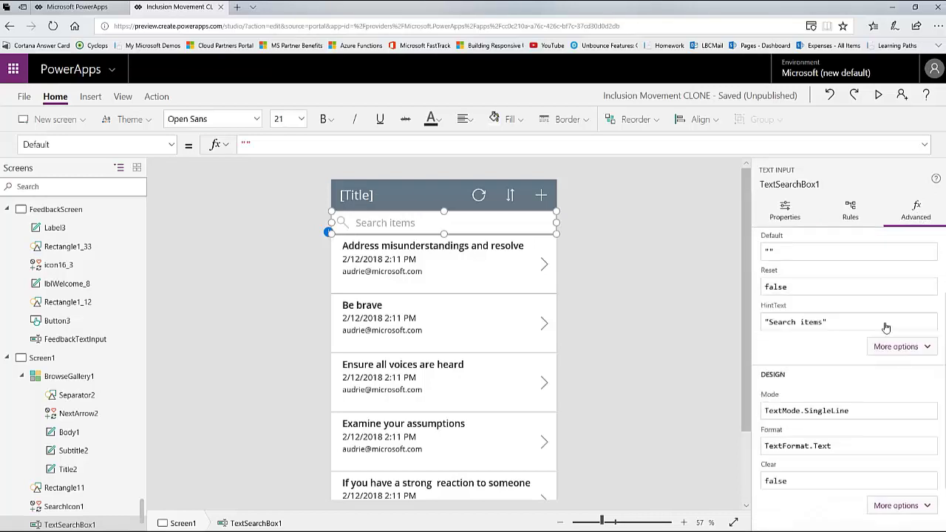
pyautogui.click(898, 331)
pyautogui.scroll(-3, 891, 374)
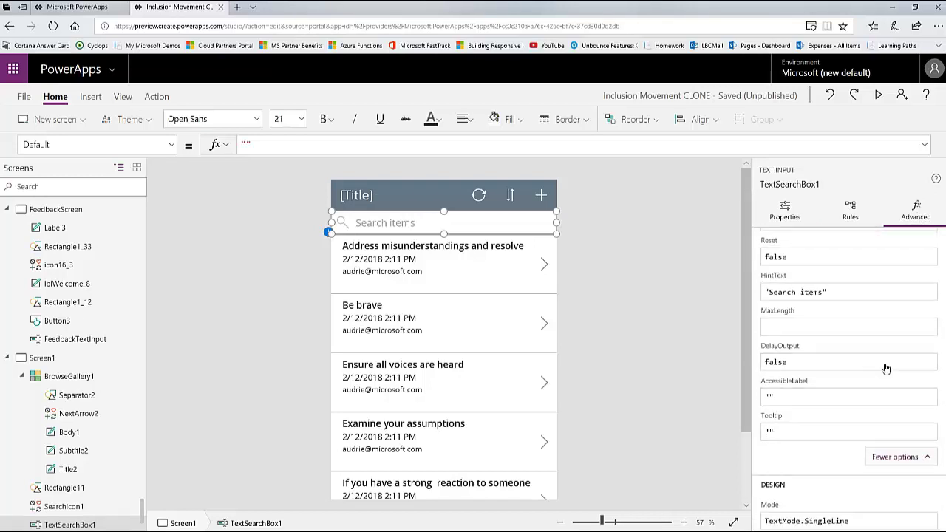
pyautogui.click(896, 490)
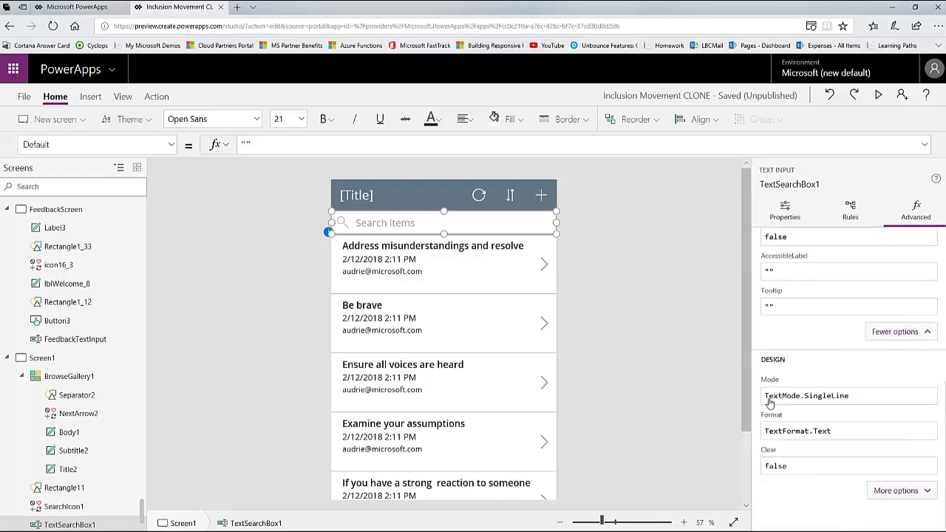
pyautogui.scroll(-3, 842, 399)
pyautogui.scroll(-5, 842, 422)
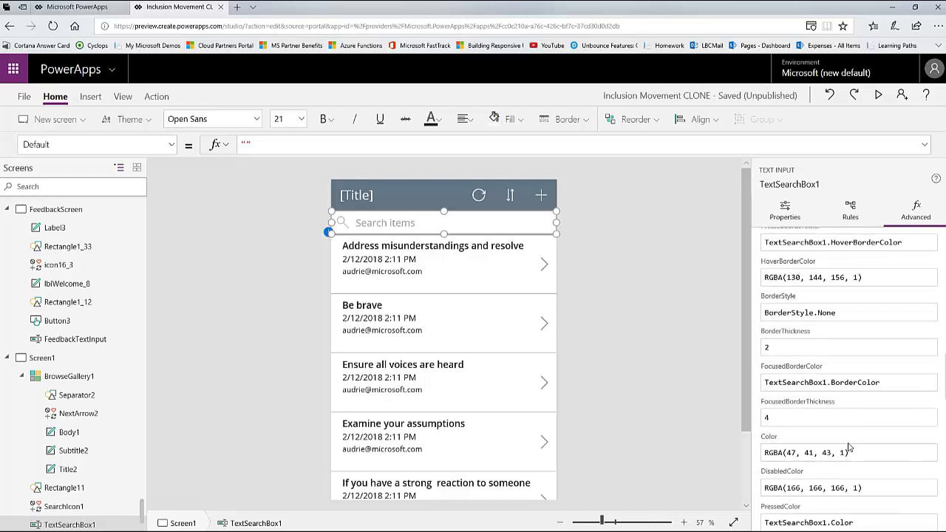
pyautogui.scroll(6, 841, 432)
pyautogui.scroll(5, 840, 436)
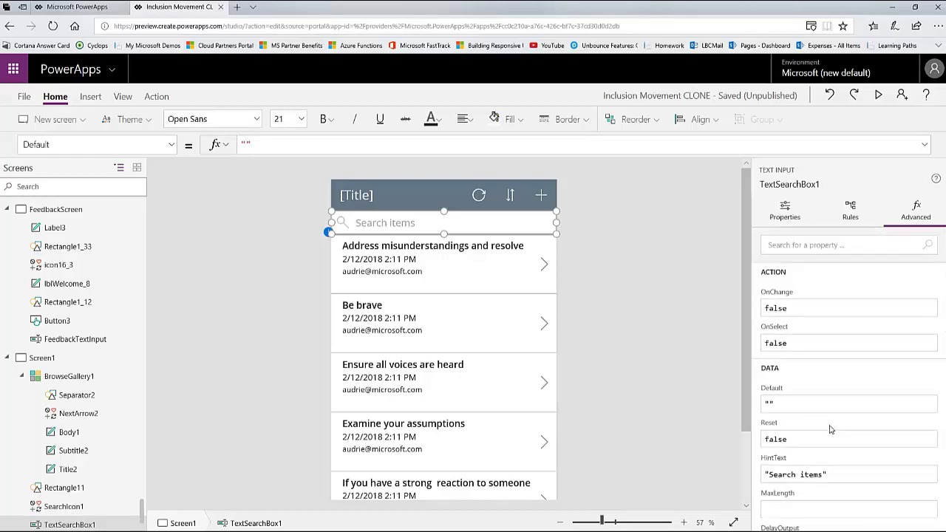
pyautogui.click(792, 220)
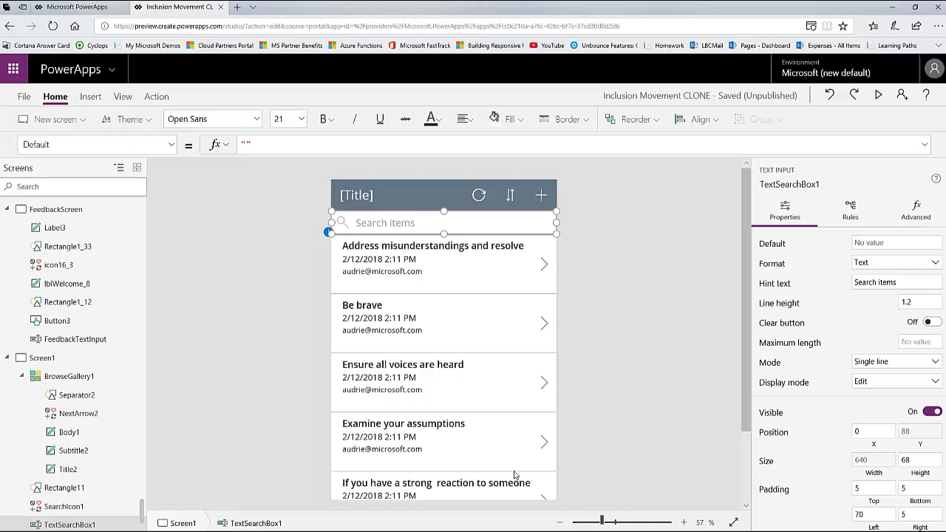
# Open BehaviorsScreen and bring up the Color formula of the number label in the BrowseBehaviors gallery
pyautogui.scroll(-2, 53, 370)
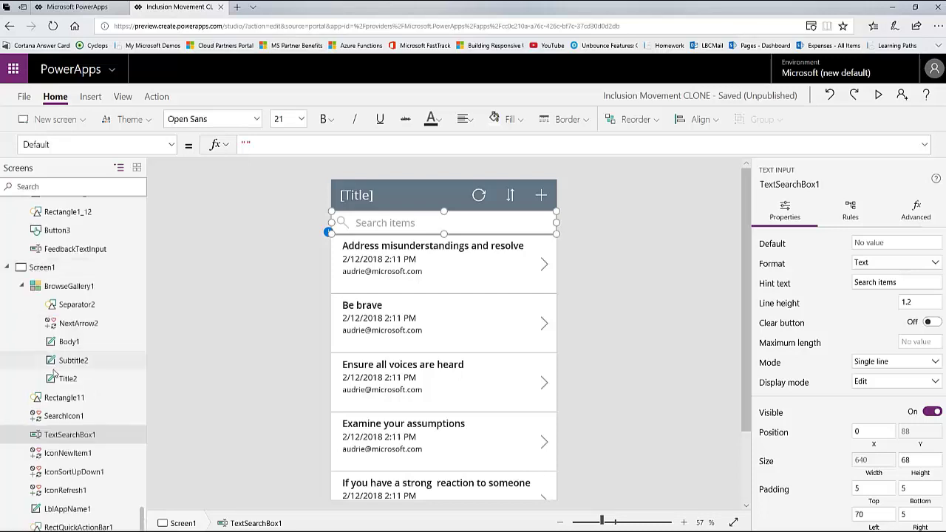
pyautogui.scroll(15, 87, 376)
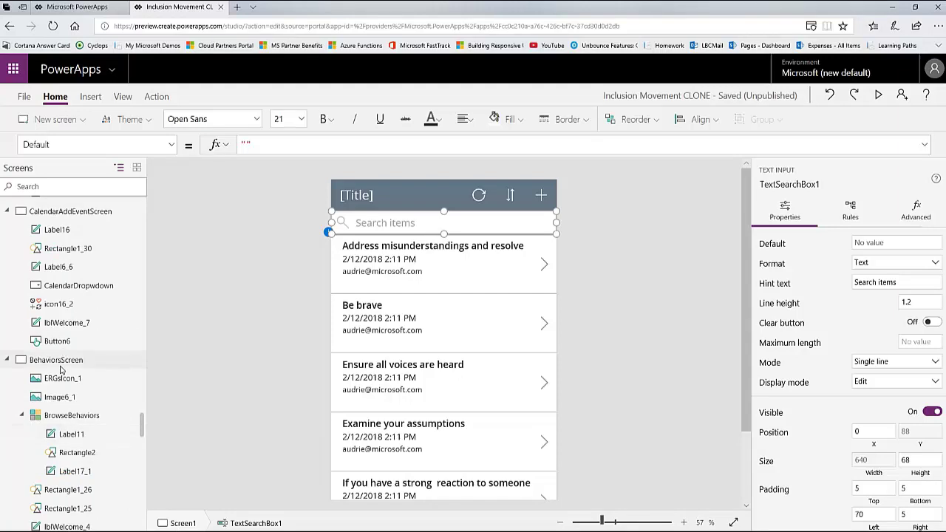
pyautogui.click(64, 361)
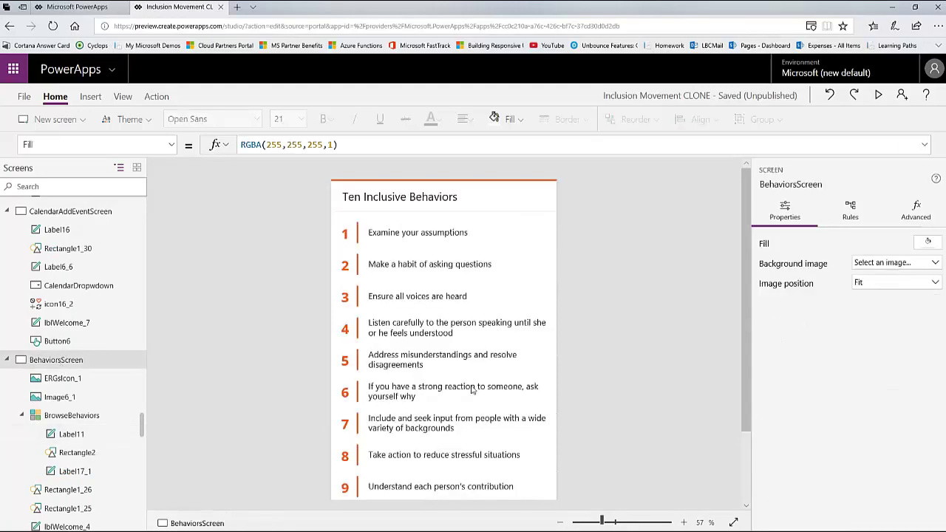
pyautogui.click(499, 314)
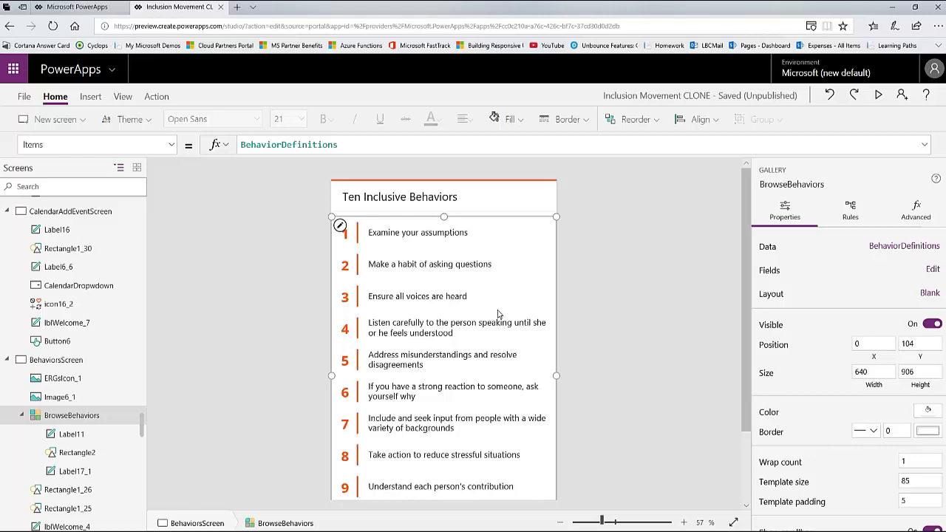
pyautogui.click(344, 233)
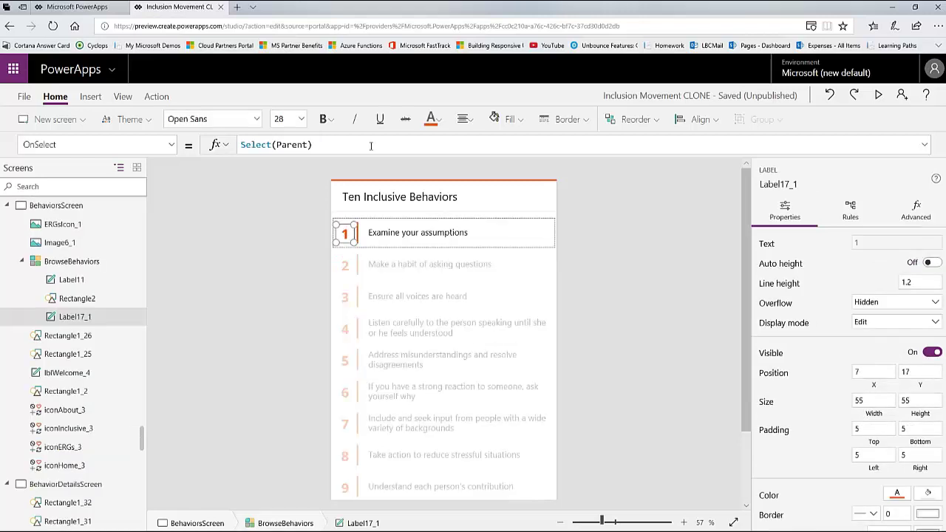
pyautogui.click(172, 145)
pyautogui.scroll(3, 107, 307)
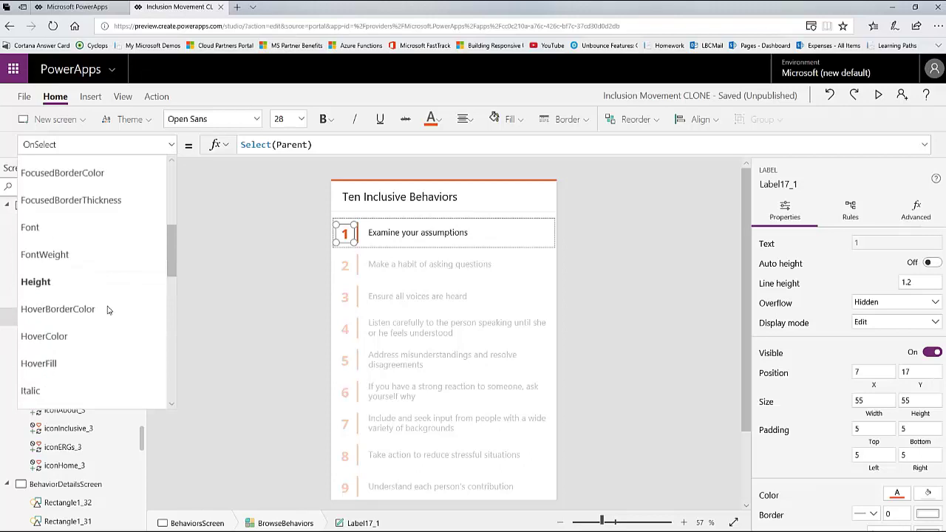
pyautogui.scroll(4, 107, 309)
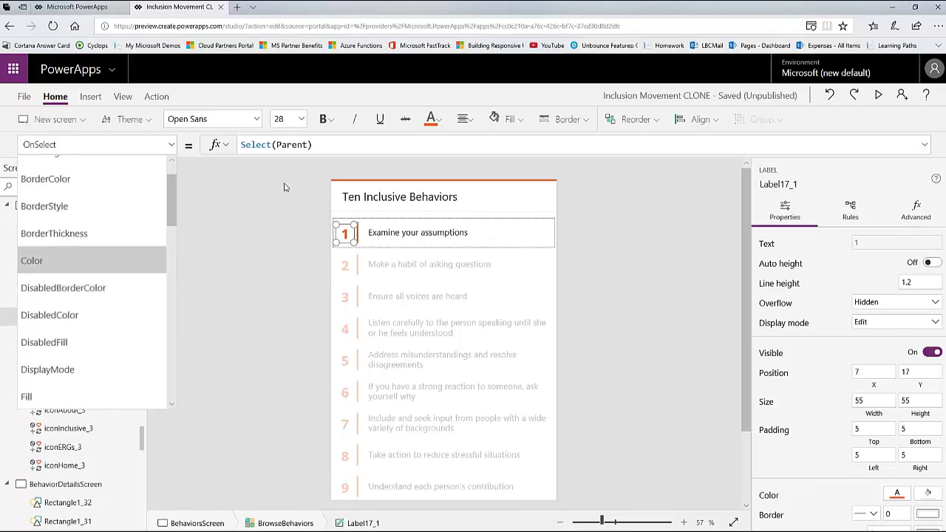
pyautogui.press('Return')
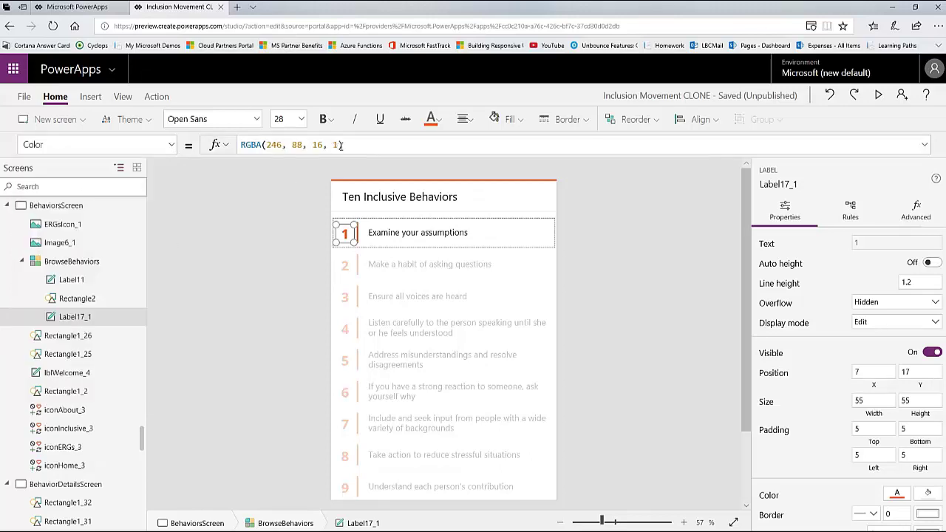
# Make the number label's color conditional with the formula If(Thisitem.isselected,Black,RGBA(246, 88, 16, 1))
pyautogui.hotkey('ctrl', 'a')
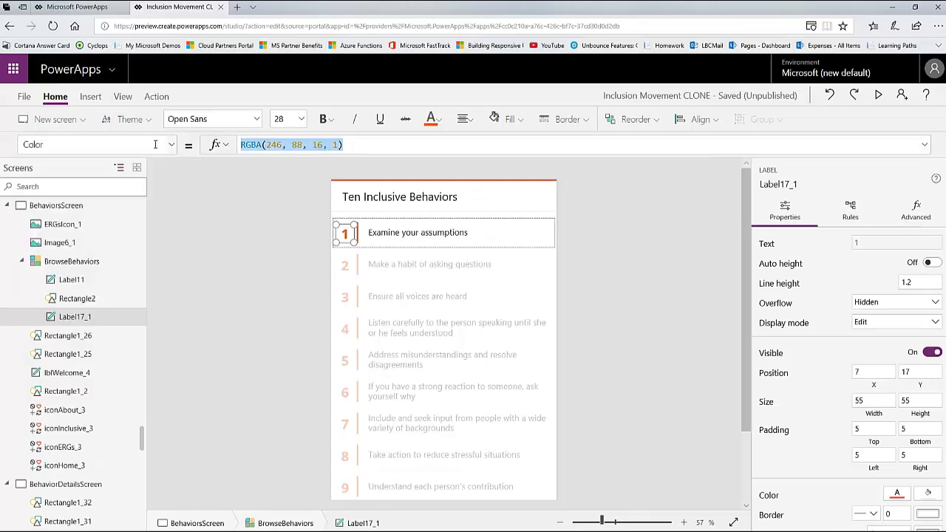
pyautogui.click(244, 145)
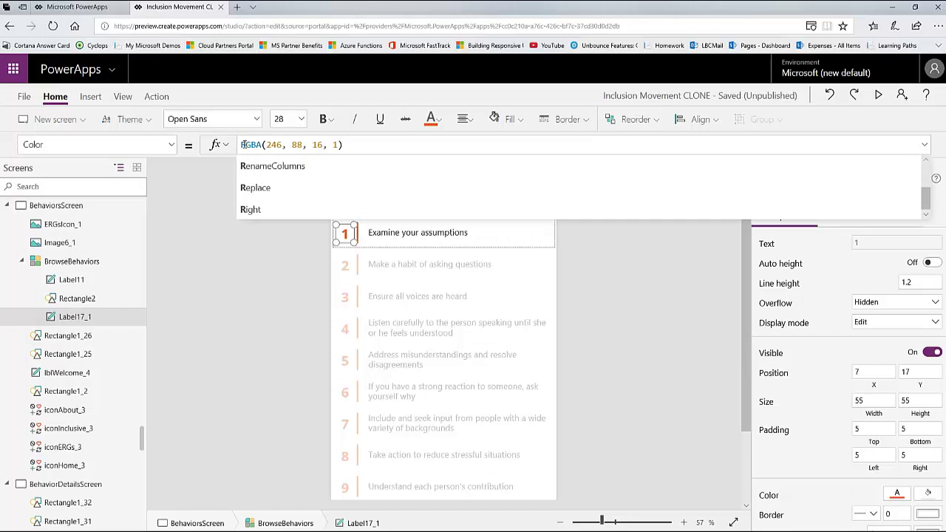
pyautogui.write('If')
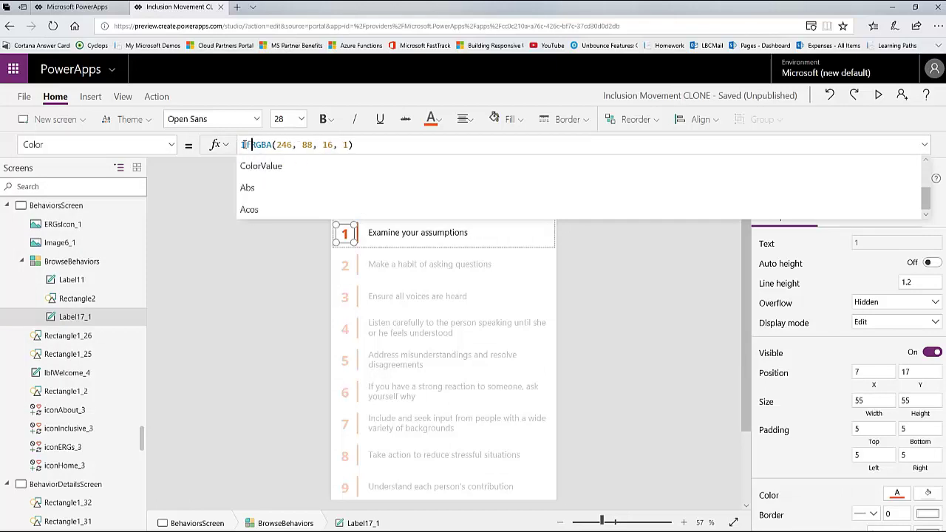
pyautogui.write('(ThisItem.')
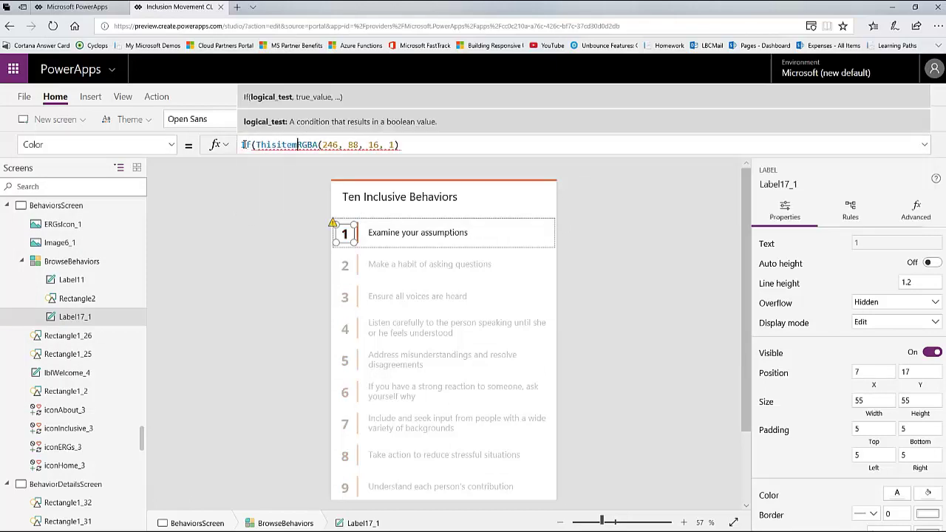
pyautogui.write('isse')
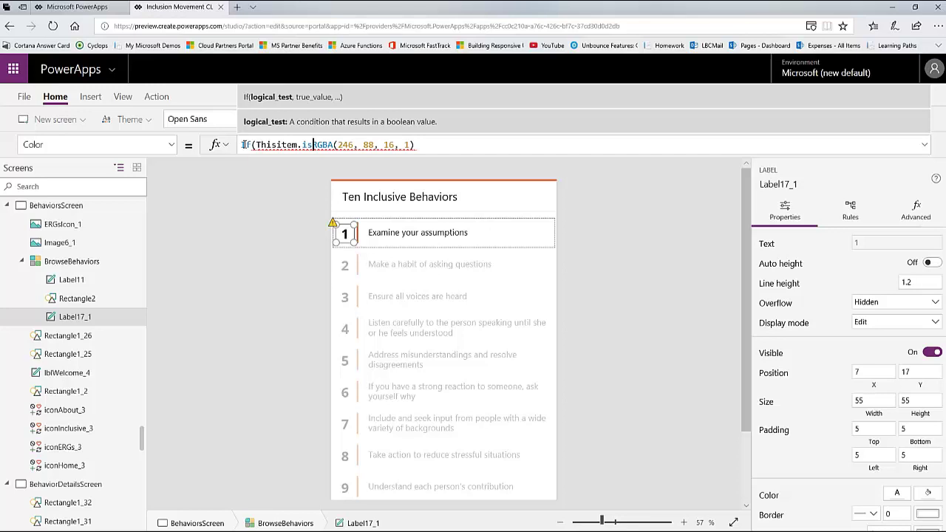
pyautogui.write('lecv')
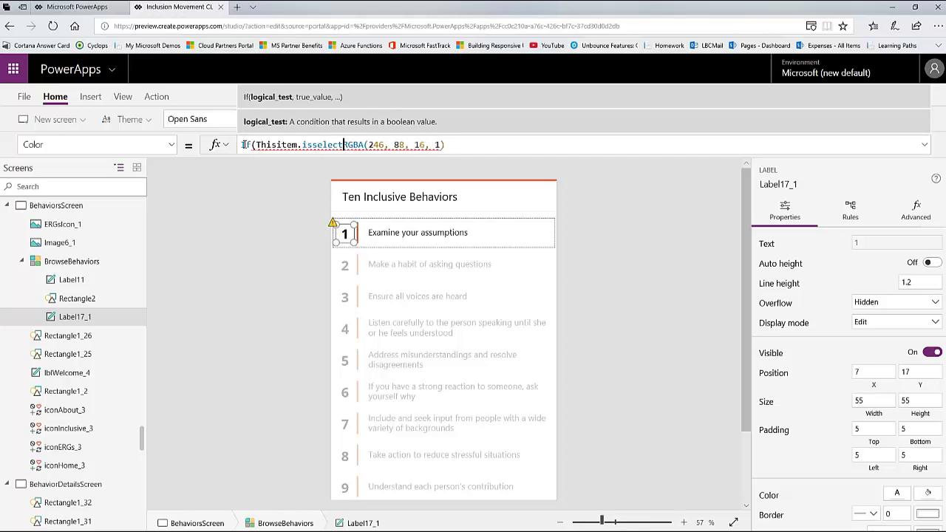
pyautogui.write('ed,')
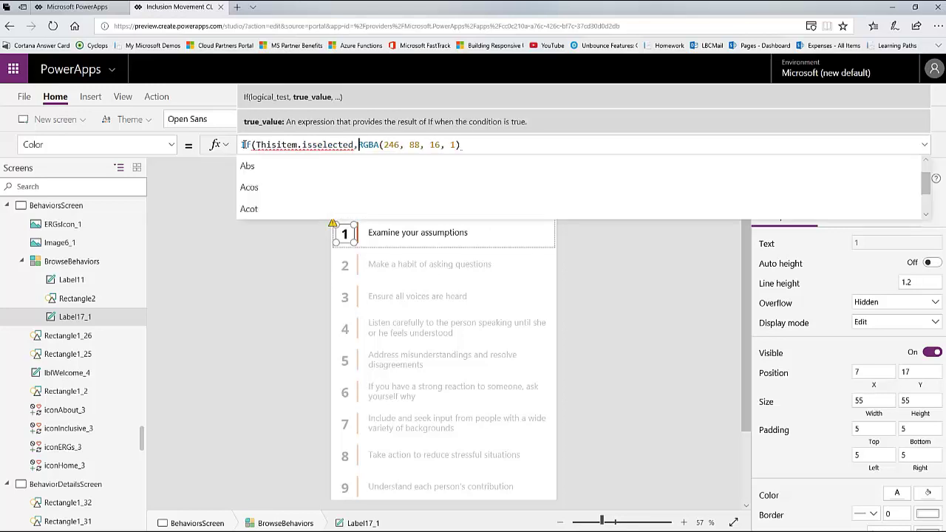
pyautogui.write('Black')
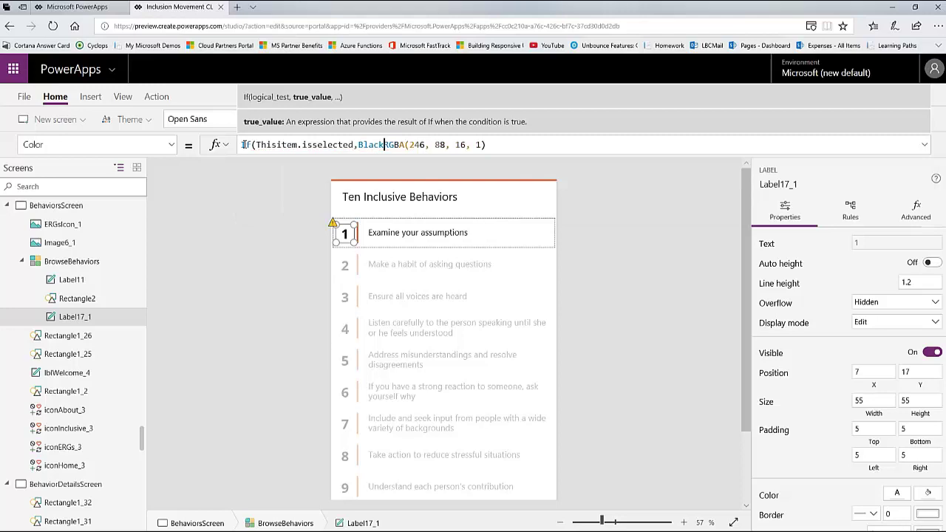
pyautogui.write(',')
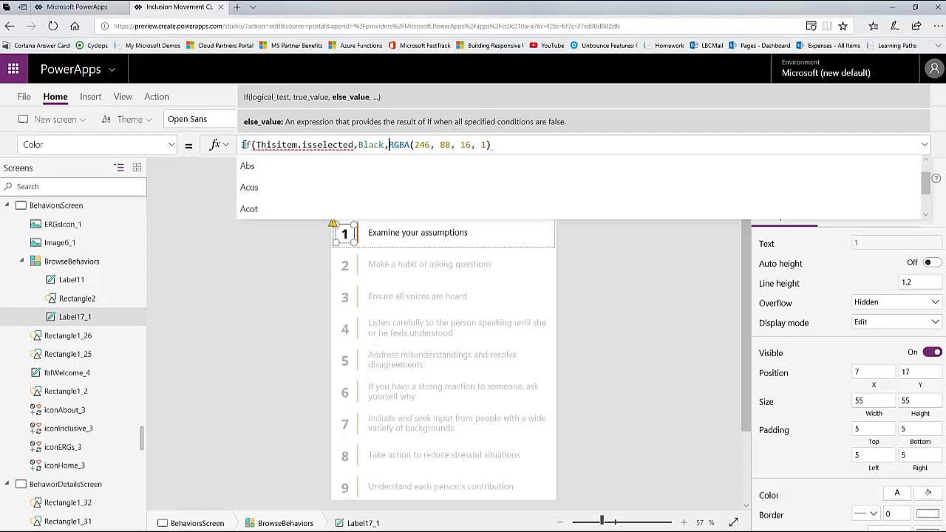
pyautogui.click(518, 144)
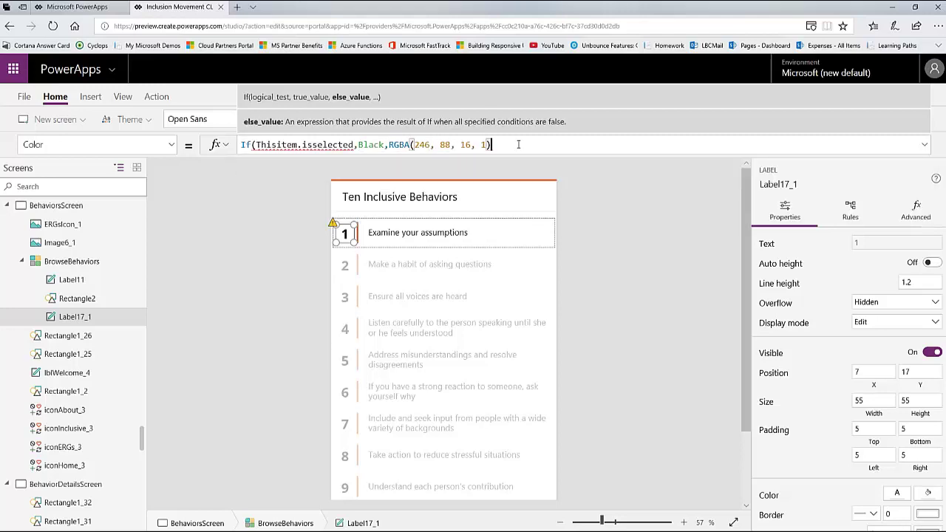
pyautogui.write(')')
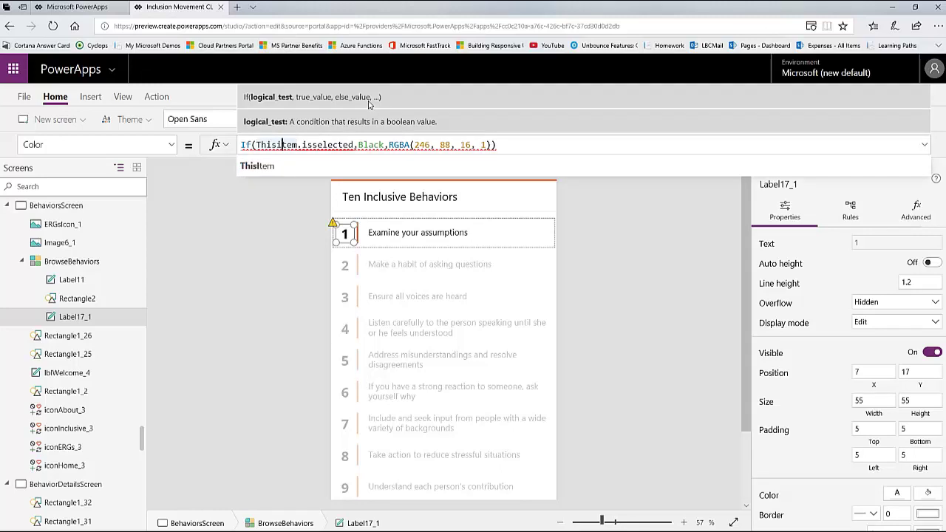
# Correct the condition in the number label's Color formula so it reads If(ThisItem.IsSelected,Black,RGBA(246, 88, 16, 1))
pyautogui.press('Right')
pyautogui.press('Right')
pyautogui.press('Right')
pyautogui.press('Tab')
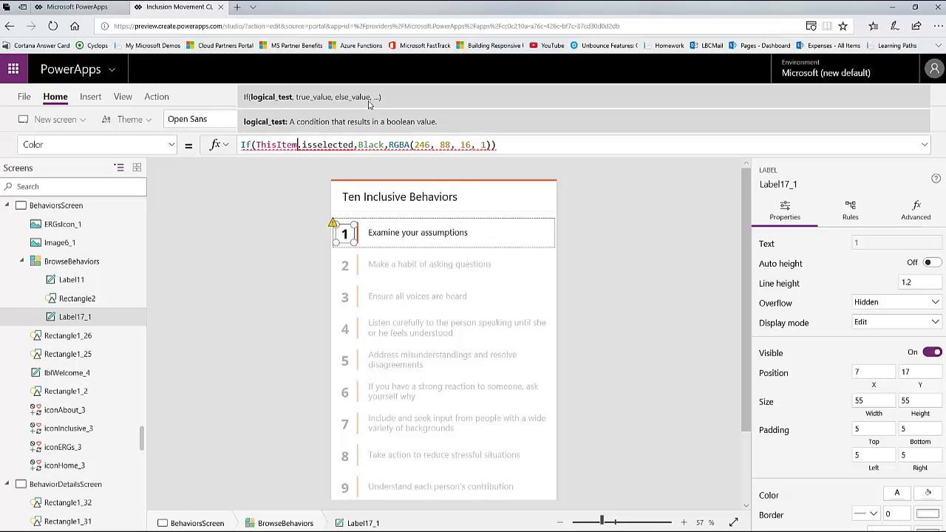
pyautogui.press('Right')
pyautogui.press('Right')
pyautogui.press('Right')
pyautogui.press('Right')
pyautogui.press('Right')
pyautogui.press('Right')
pyautogui.press('Right')
pyautogui.press('Right')
pyautogui.press('Right')
pyautogui.press('Right')
pyautogui.press('Right')
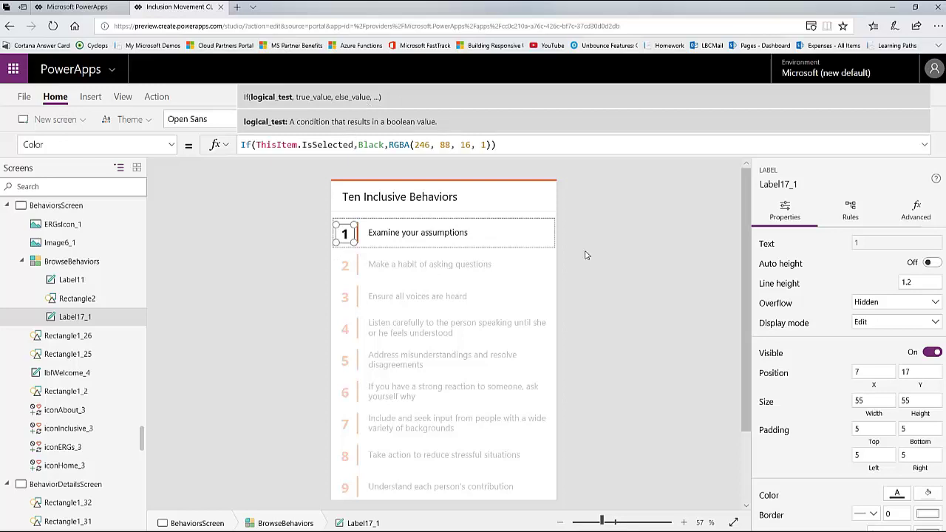
# Test the conditional number color by selecting behavior 2 in the gallery, opening its details, and returning to BehaviorsScreen
pyautogui.click(342, 273)
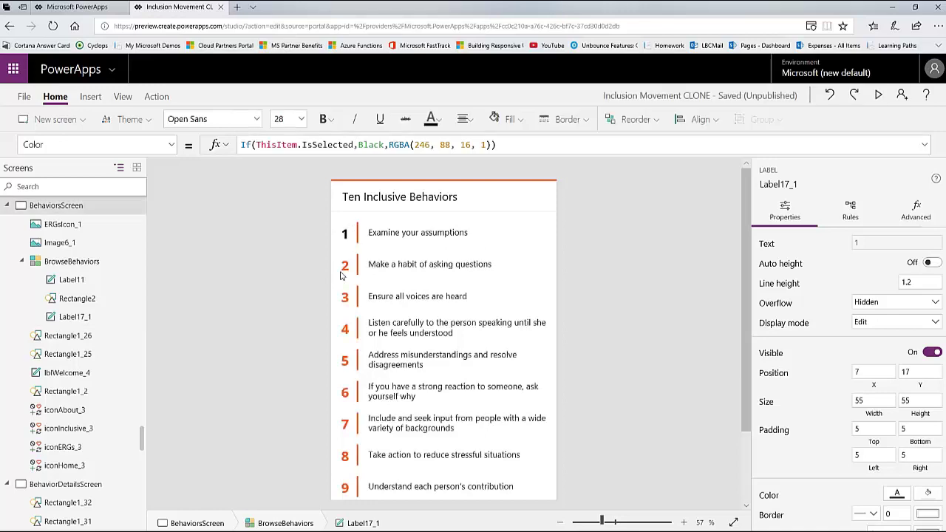
pyautogui.click(343, 272)
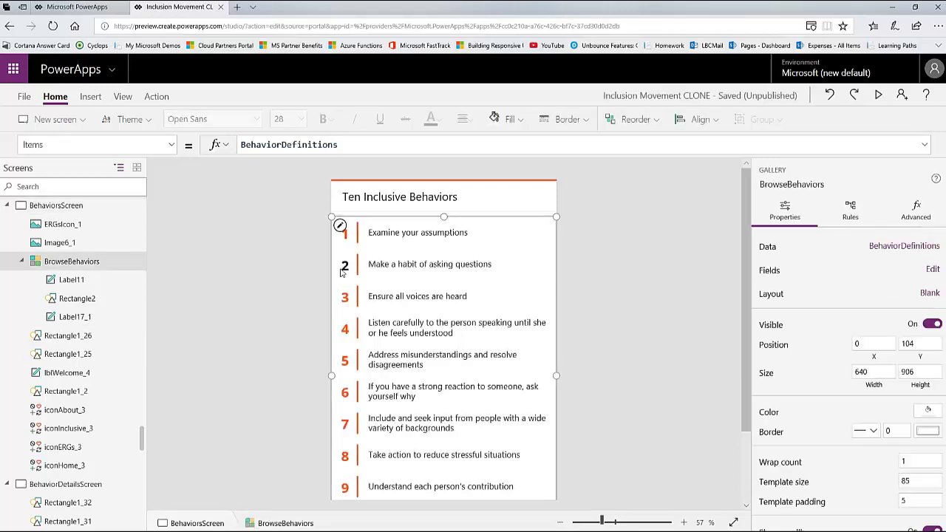
pyautogui.keyDown('alt'); pyautogui.click(344, 275); pyautogui.keyUp('alt')
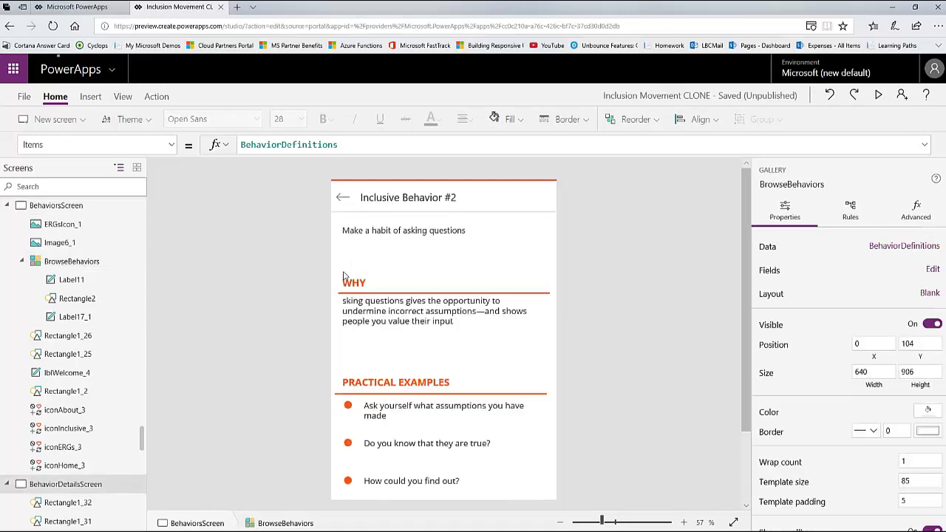
pyautogui.click(343, 202)
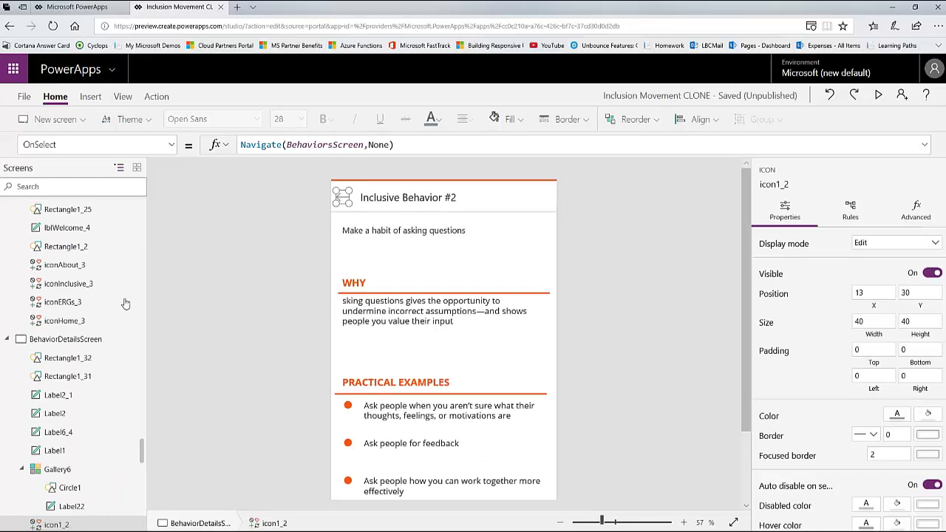
pyautogui.click(80, 338)
pyautogui.scroll(5, 80, 322)
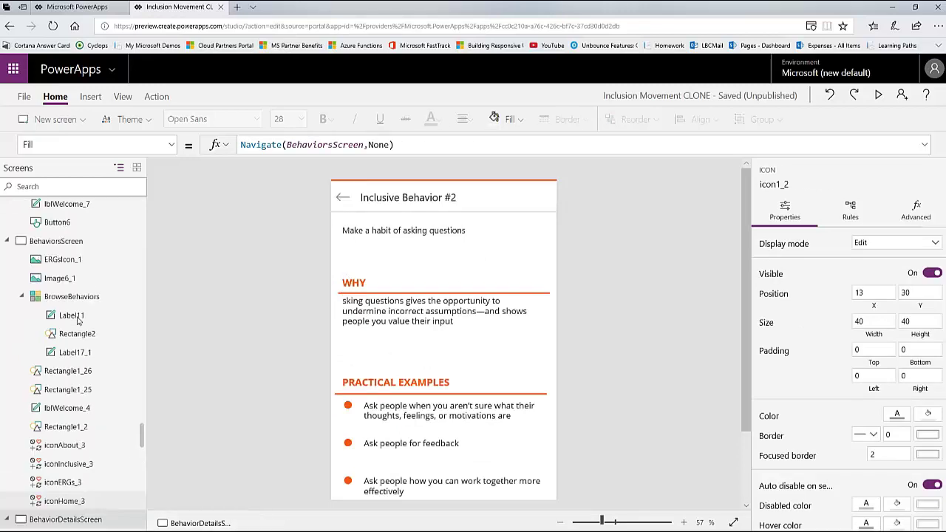
pyautogui.click(77, 247)
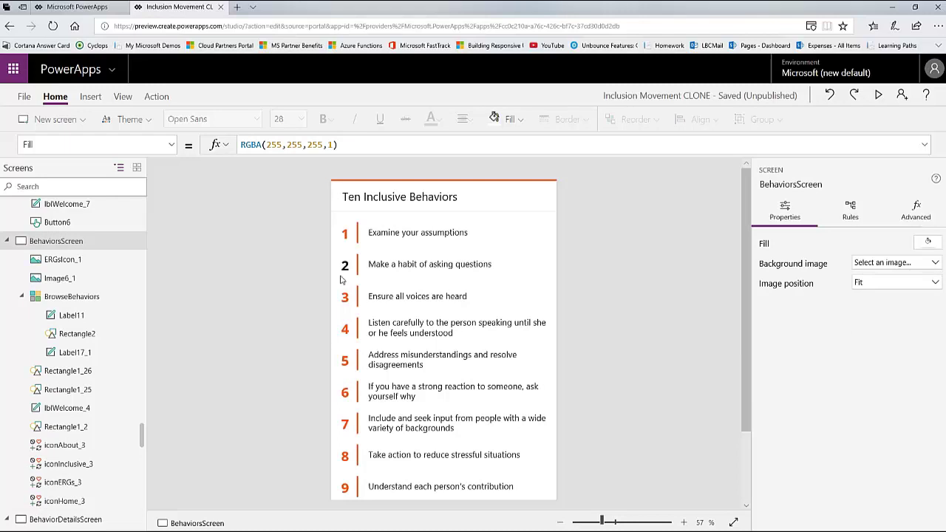
# Remove the If condition from the number label's Color formula, leaving only RGBA(246, 88, 16, 1)
pyautogui.click(344, 235)
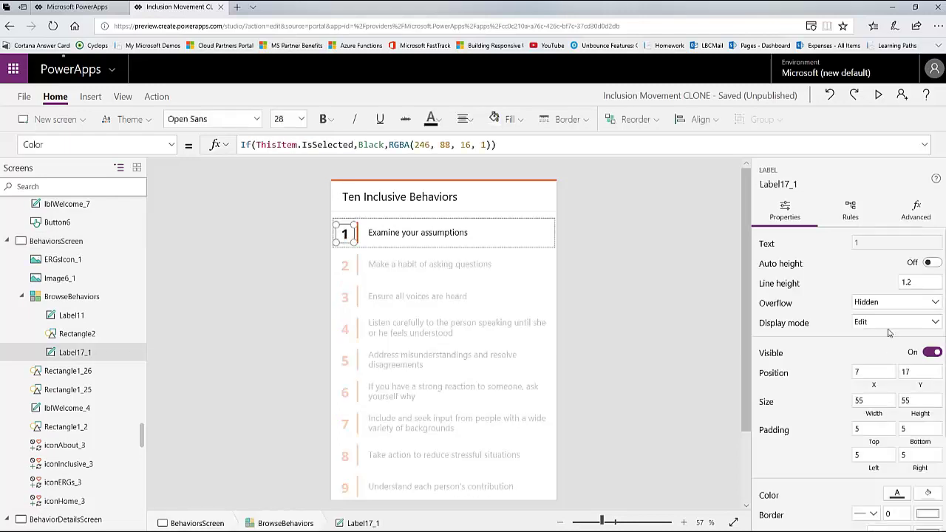
pyautogui.scroll(-3, 850, 403)
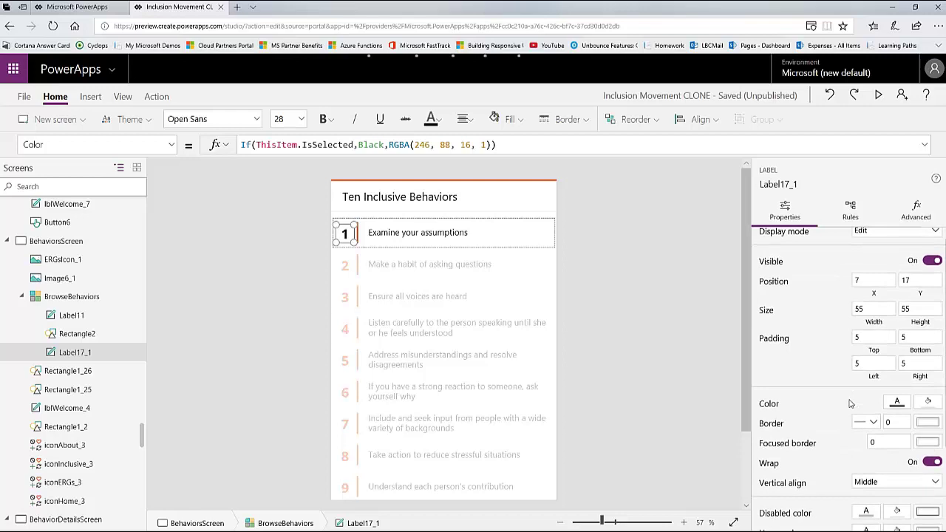
pyautogui.scroll(-1, 850, 403)
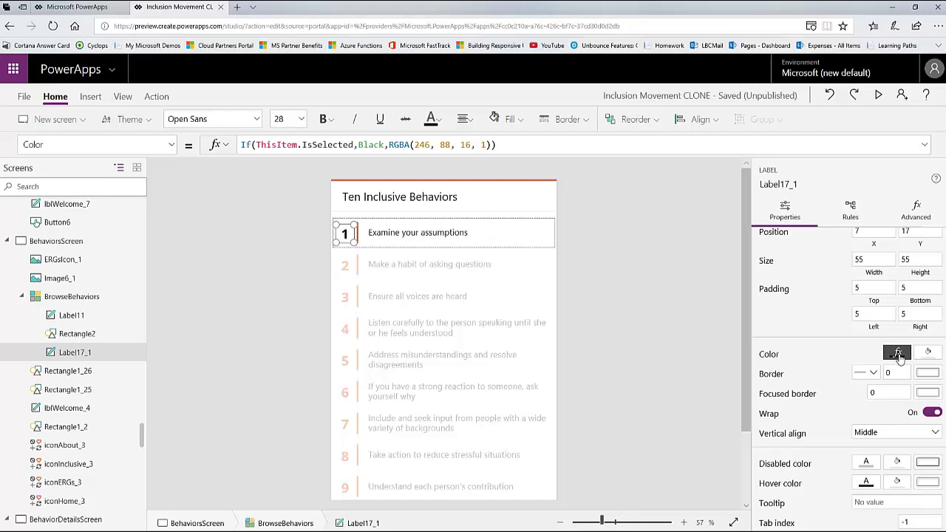
pyautogui.click(899, 354)
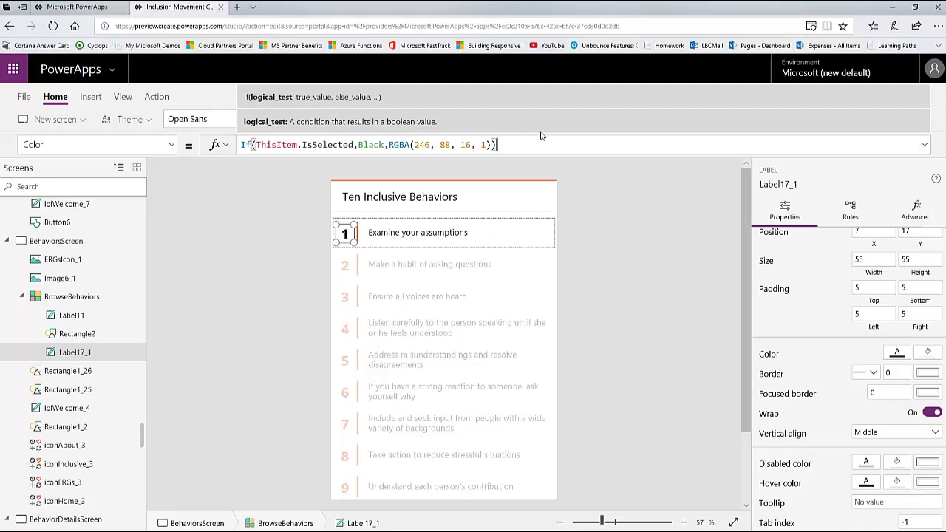
pyautogui.moveTo(388, 145); pyautogui.dragTo(62, 137)
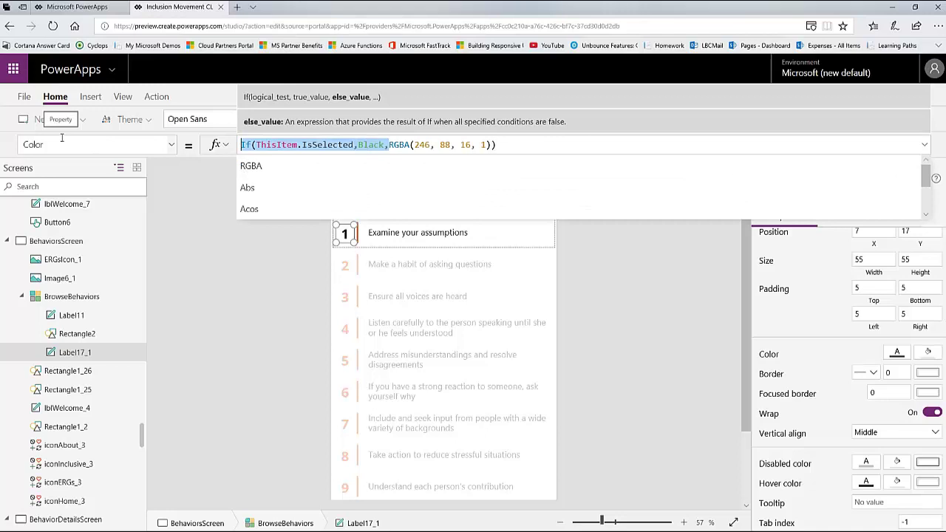
pyautogui.press('BackSpace')
pyautogui.click(437, 143)
pyautogui.press('BackSpace')
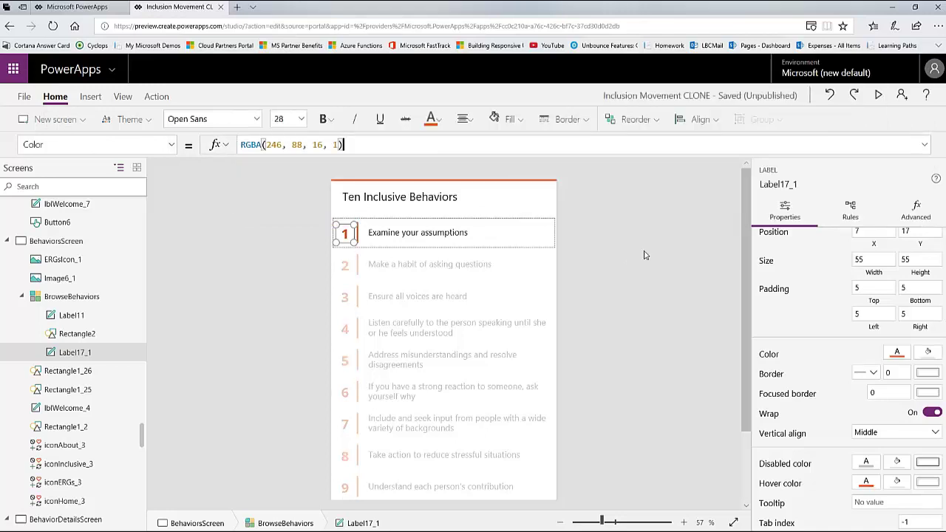
pyautogui.click(616, 399)
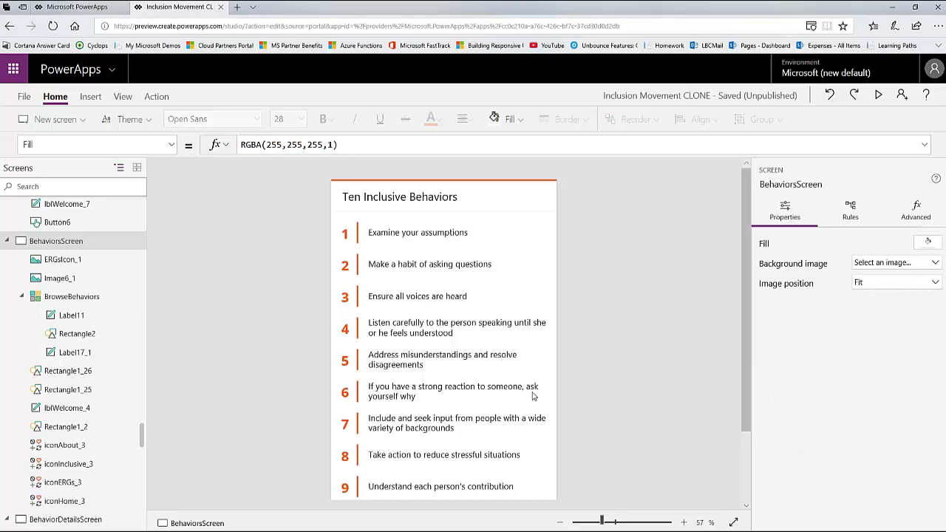
# Open a behavior's details from the gallery and return to BehaviorsScreen
pyautogui.click(339, 228)
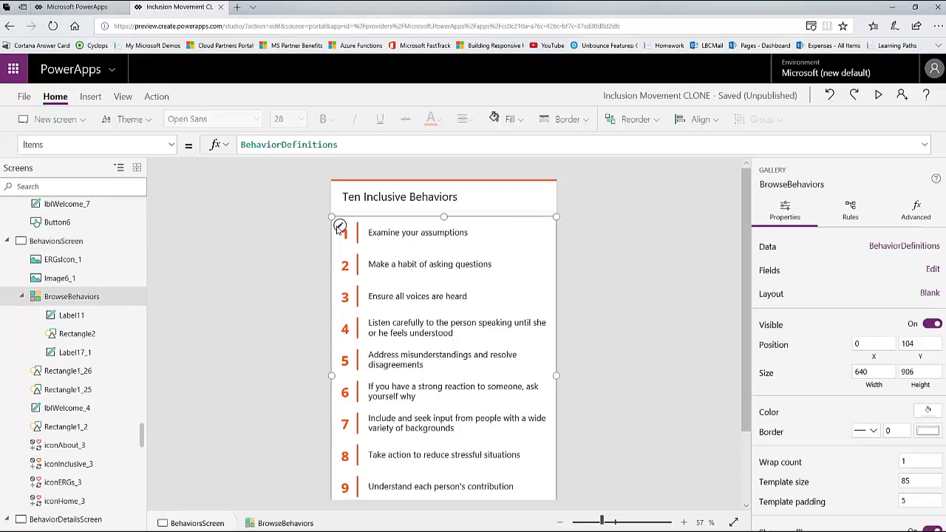
pyautogui.click(339, 225)
pyautogui.keyDown('alt'); pyautogui.click(349, 245); pyautogui.keyUp('alt')
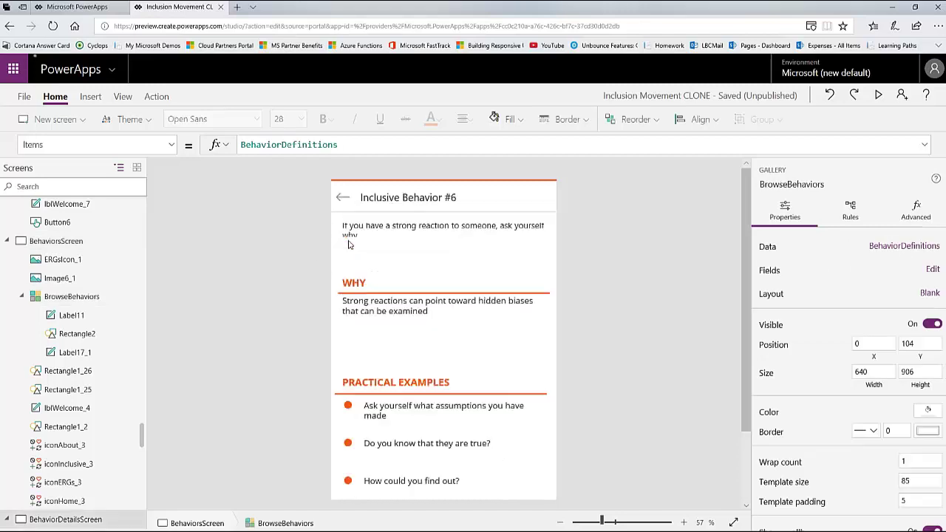
pyautogui.click(342, 201)
pyautogui.scroll(5, 100, 313)
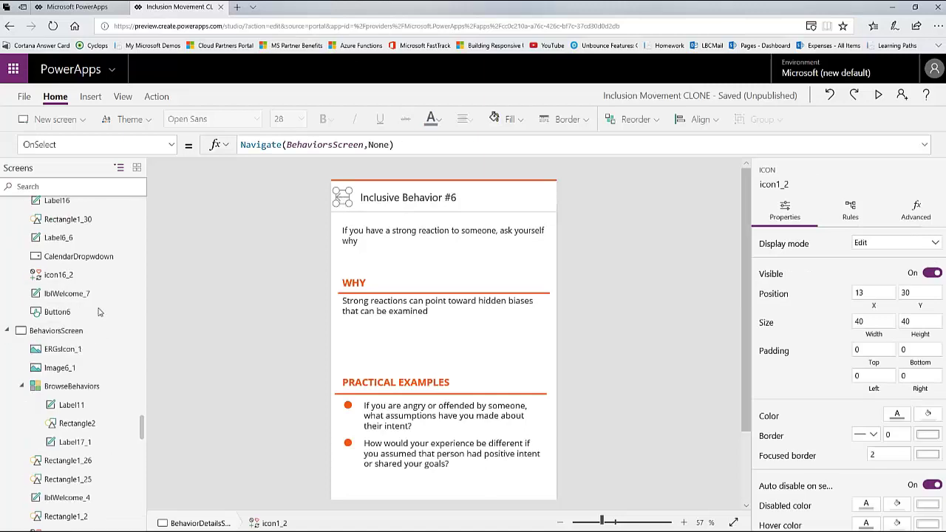
pyautogui.click(56, 331)
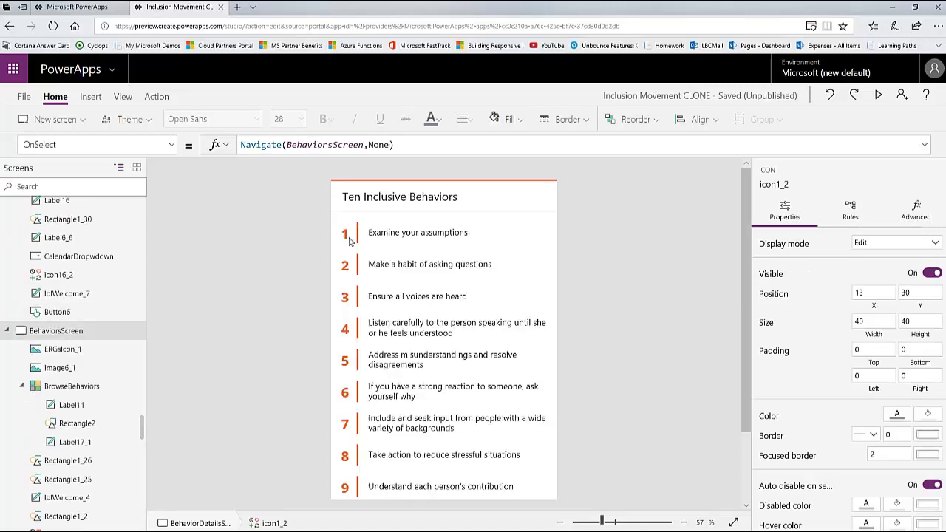
# Set the color of the gallery's number label to the standard purple, RGBA(109, 49, 162, 1)
pyautogui.click(346, 238)
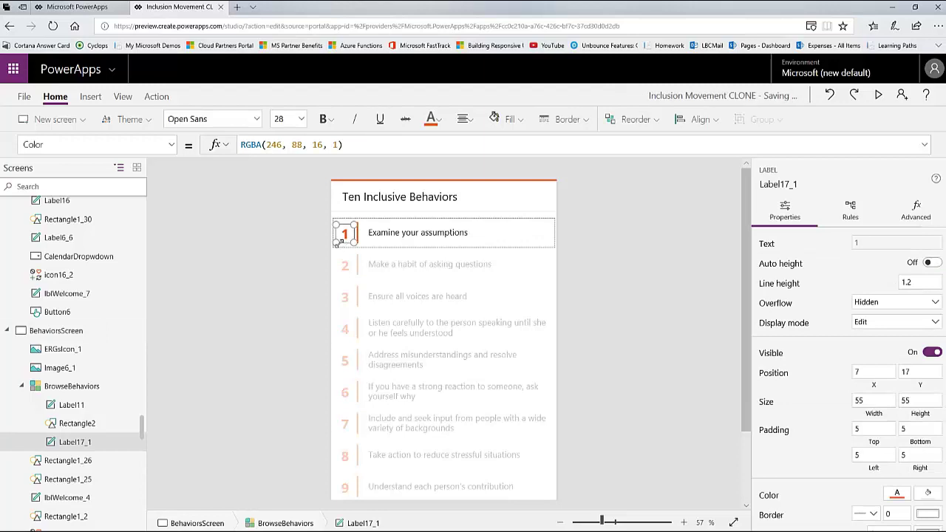
pyautogui.scroll(-3, 940, 366)
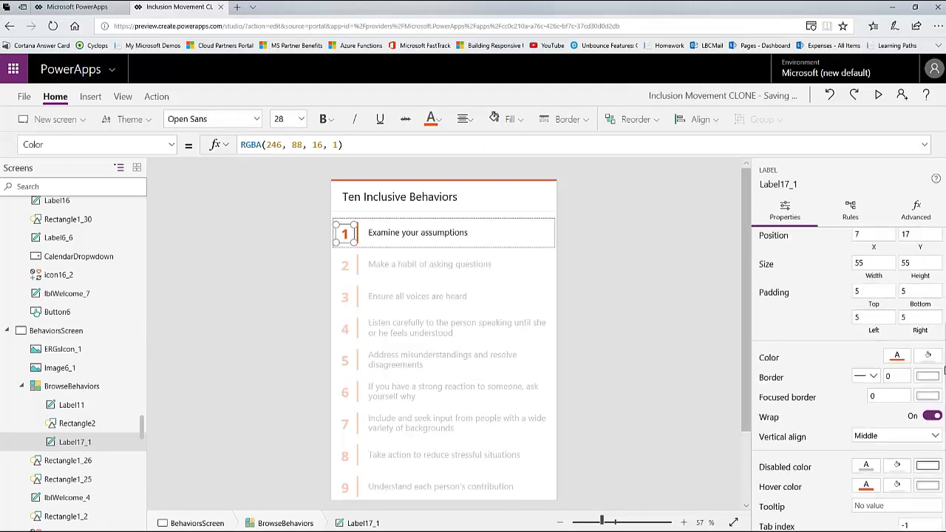
pyautogui.click(897, 360)
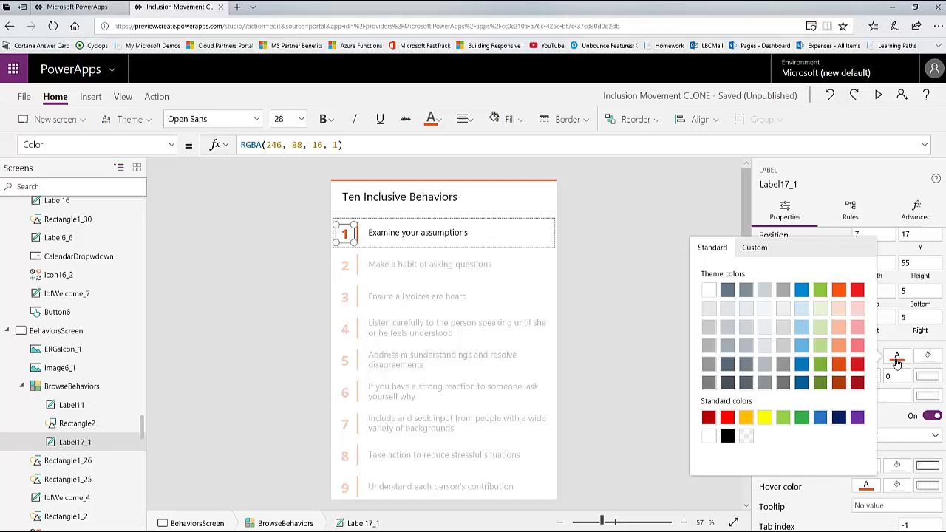
pyautogui.click(857, 418)
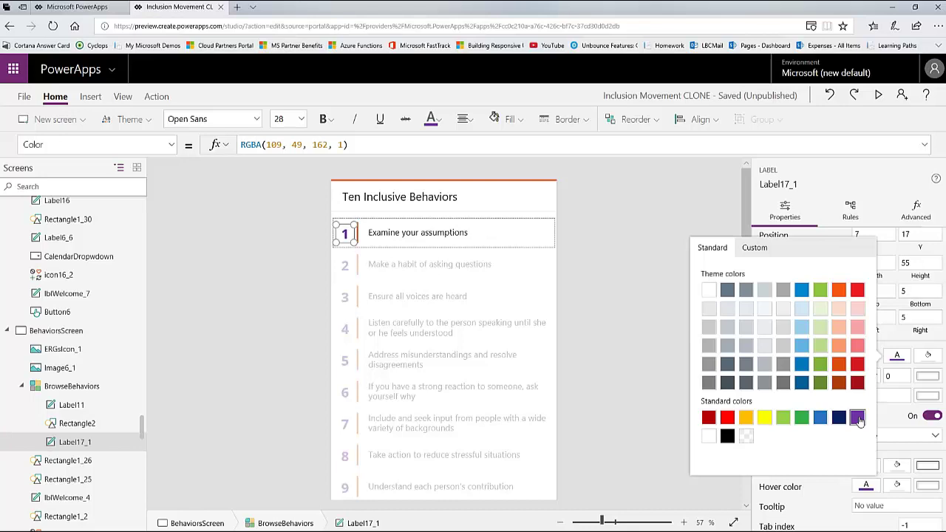
# Give the number label a custom color with red 120, green 99 and blue 0
pyautogui.click(754, 251)
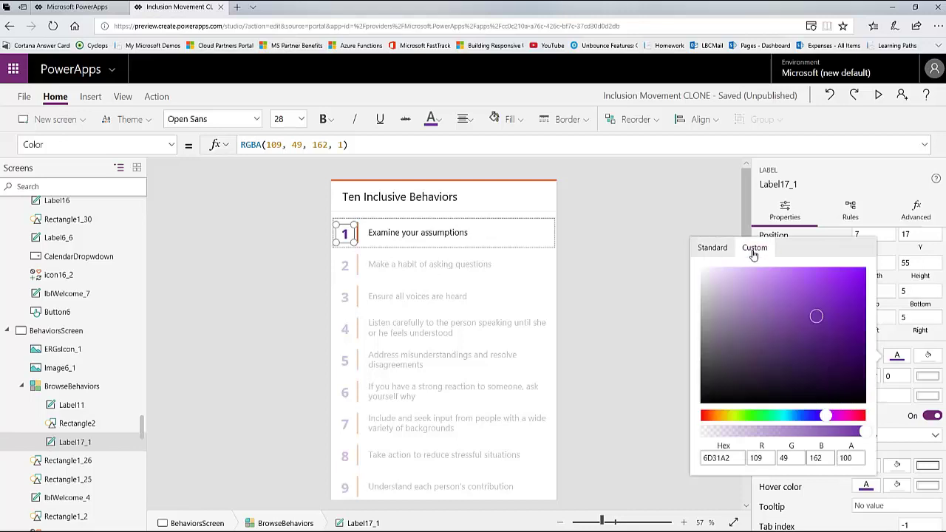
pyautogui.click(727, 459)
pyautogui.click(769, 459)
pyautogui.click(789, 458)
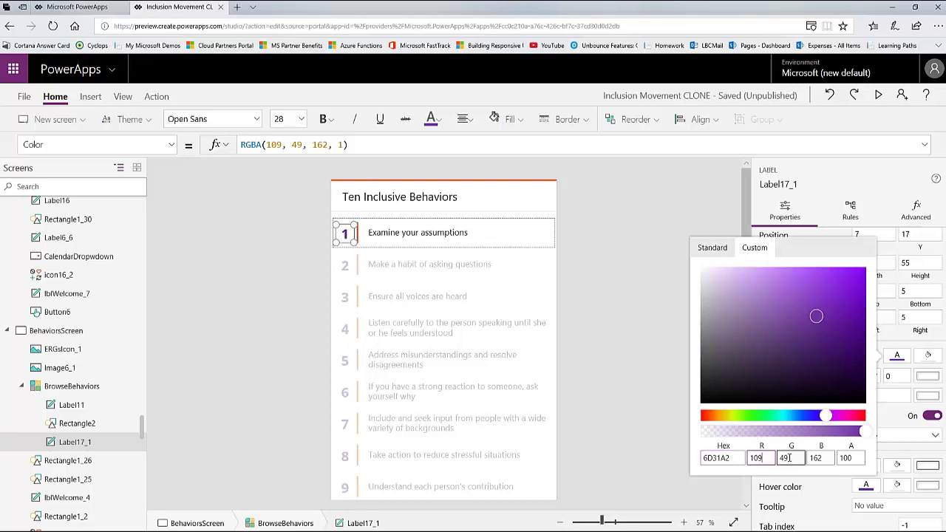
pyautogui.press('BackSpace')
pyautogui.press('BackSpace')
pyautogui.write('20')
pyautogui.click(788, 459)
pyautogui.doubleClick(786, 459)
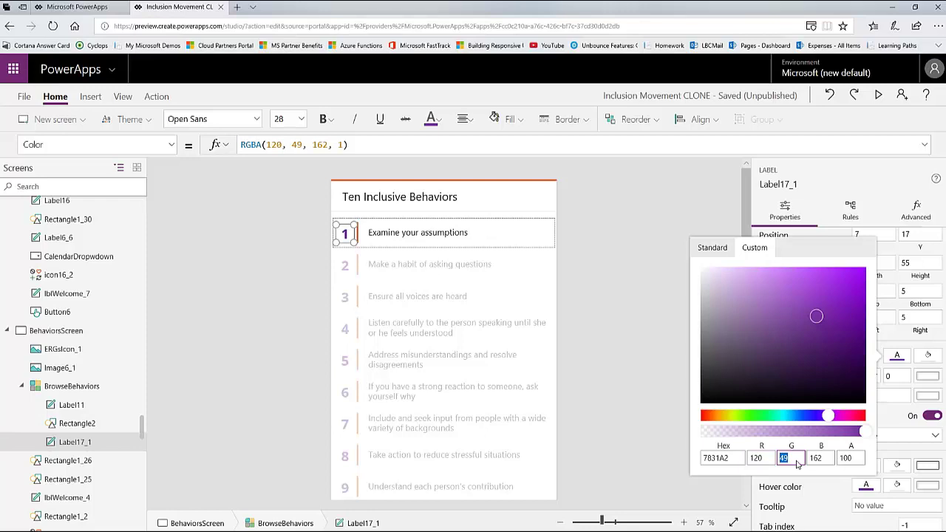
pyautogui.write('99')
pyautogui.click(825, 458)
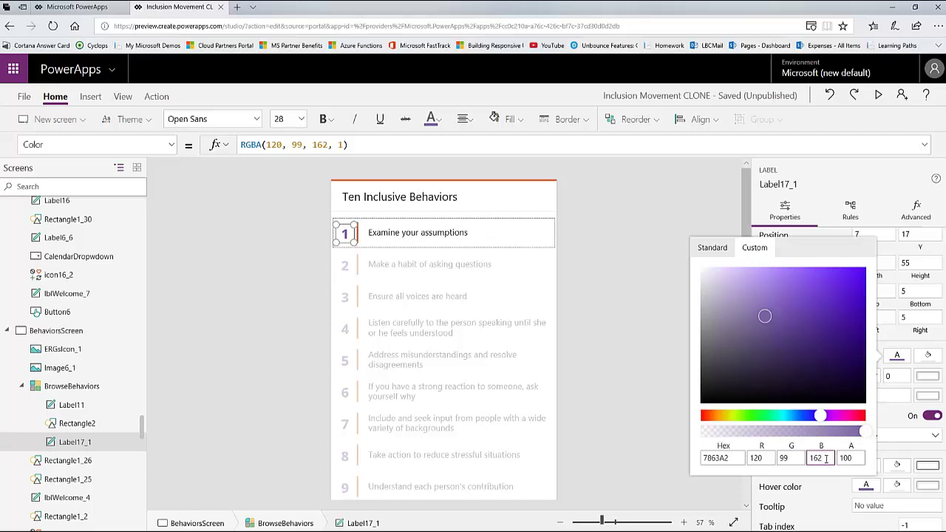
pyautogui.doubleClick(825, 459)
pyautogui.write('0')
pyautogui.click(791, 458)
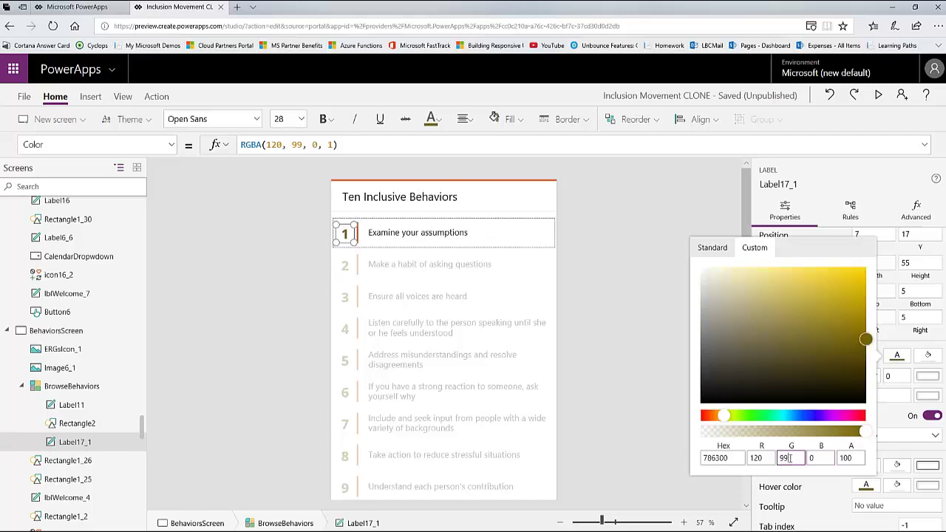
pyautogui.click(683, 335)
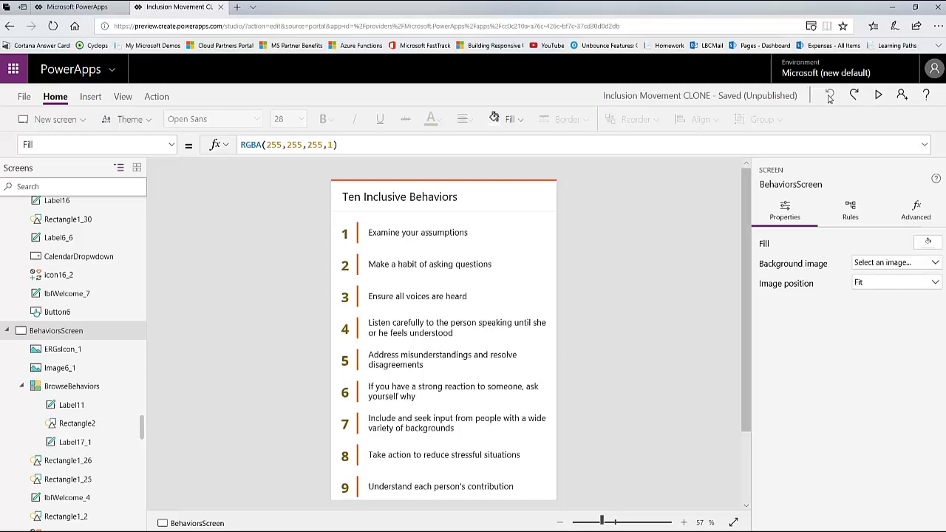
# Undo the custom red, green and blue changes to the number label's color
pyautogui.click(831, 97)
pyautogui.click(832, 96)
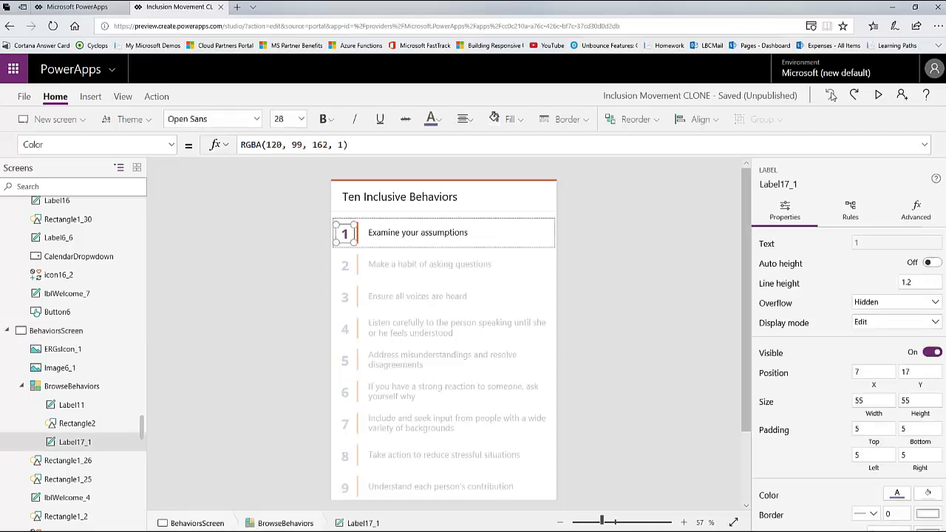
pyautogui.click(831, 96)
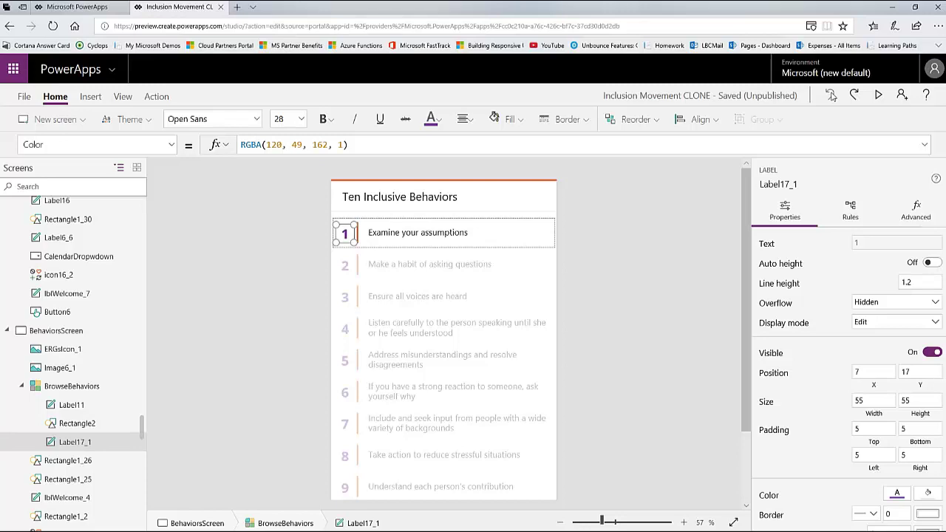
pyautogui.click(831, 99)
# Set the number label's color to the darker theme orange, RGBA(221, 79, 14, 1)
pyautogui.click(898, 496)
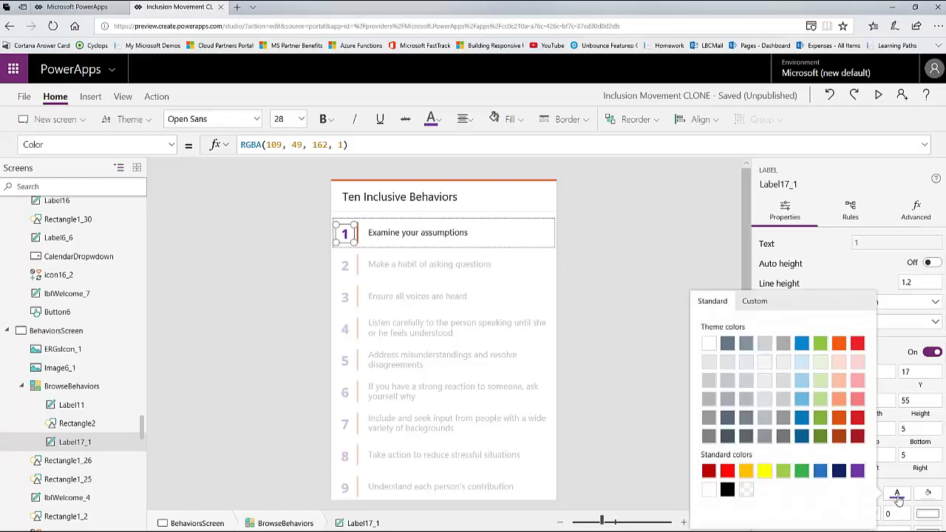
pyautogui.click(841, 426)
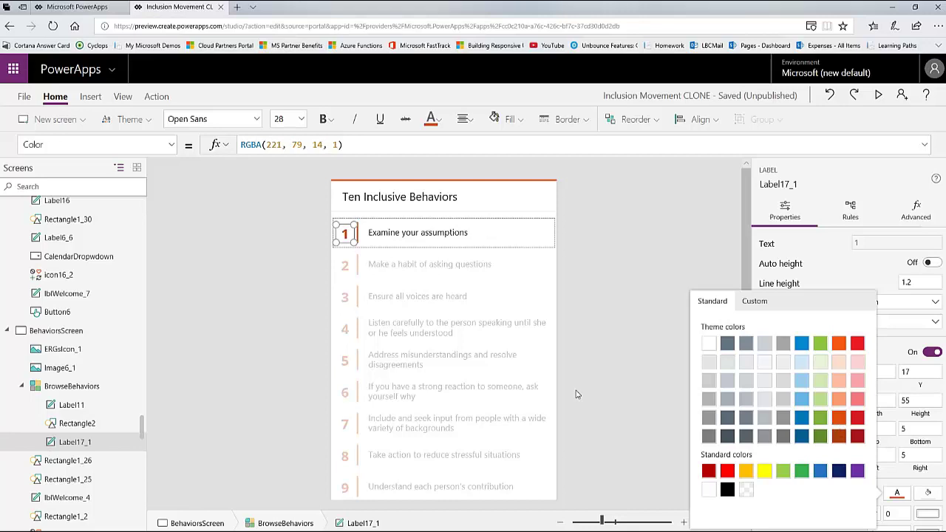
pyautogui.click(638, 375)
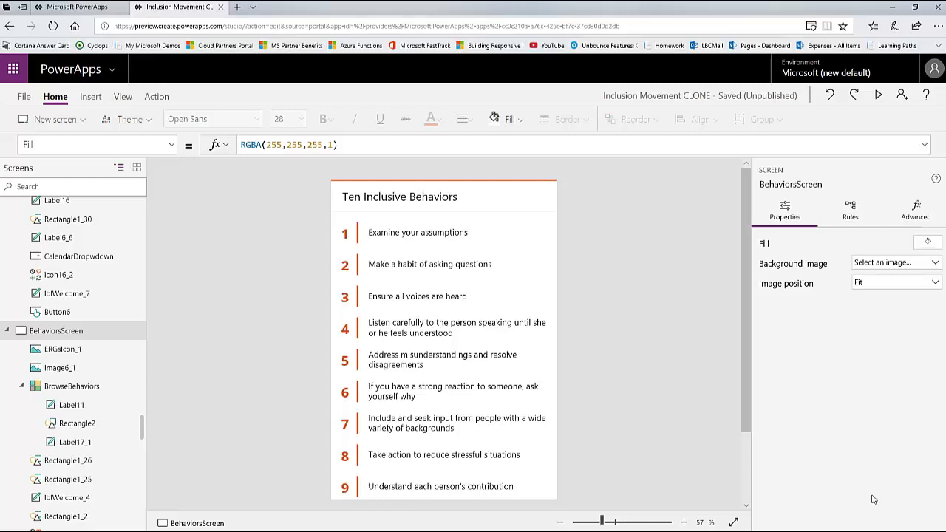
# Set BehaviorsScreen's background image to DivInclusion and try the Tile and Center image positions
pyautogui.click(900, 268)
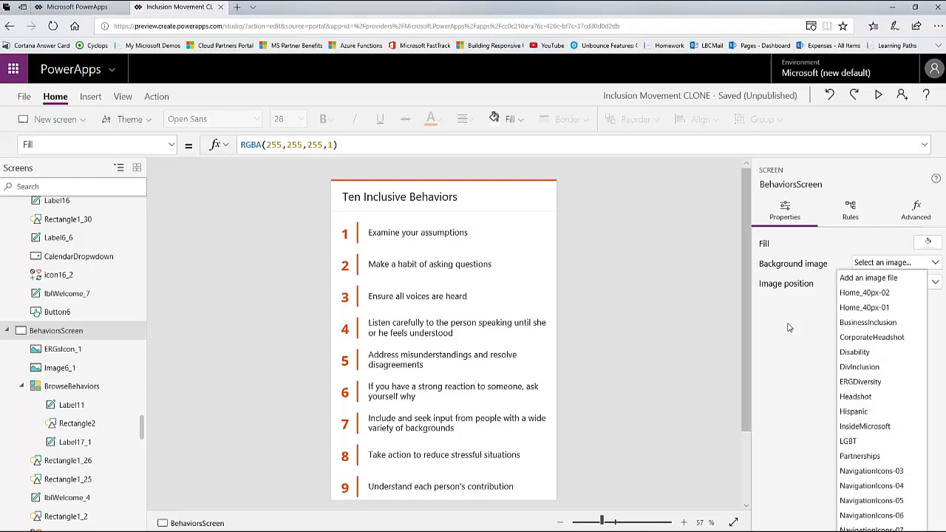
pyautogui.click(851, 367)
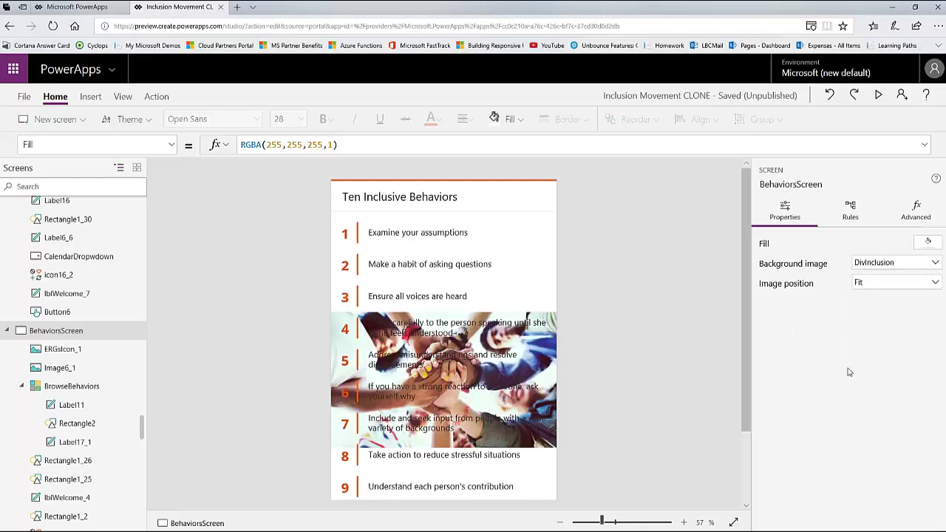
pyautogui.click(923, 286)
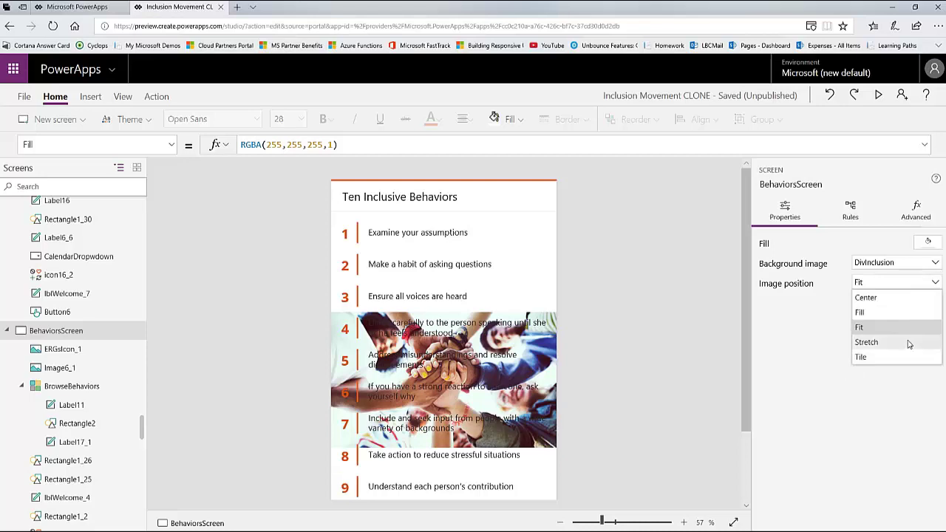
pyautogui.click(902, 358)
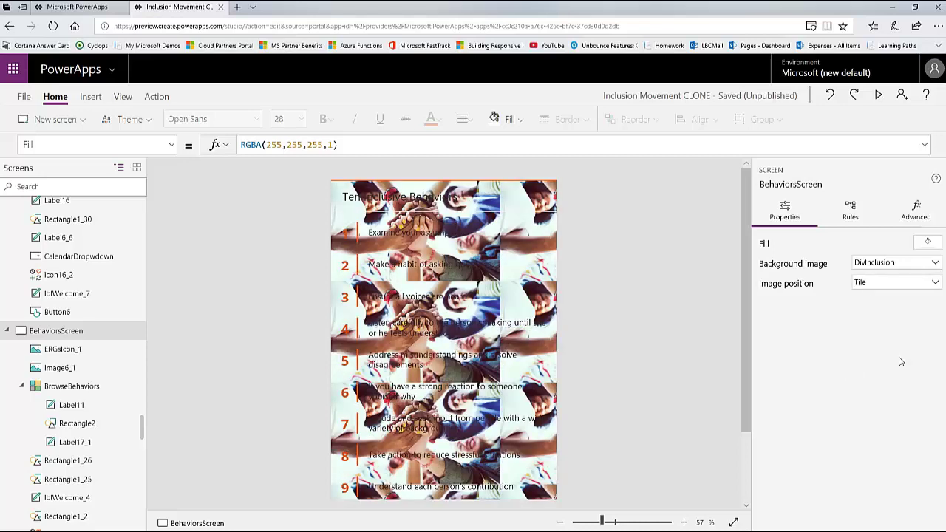
pyautogui.click(918, 286)
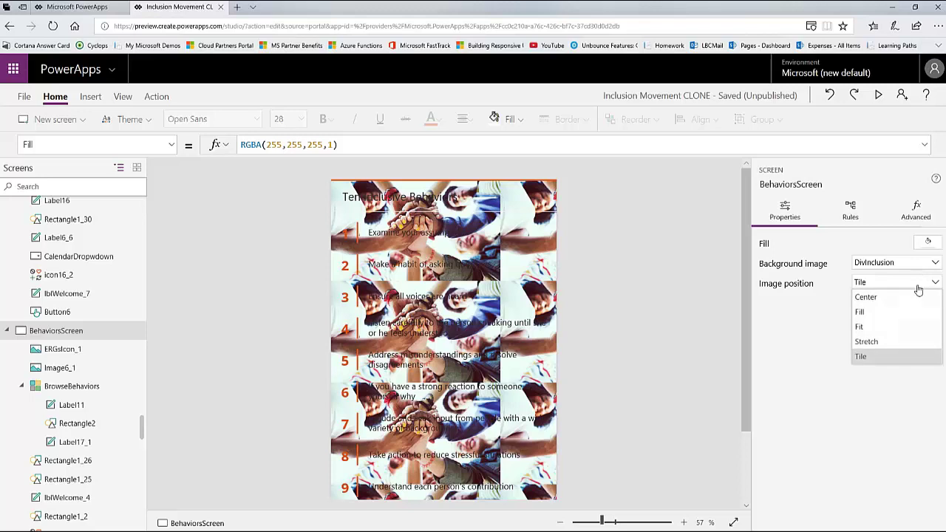
pyautogui.click(909, 298)
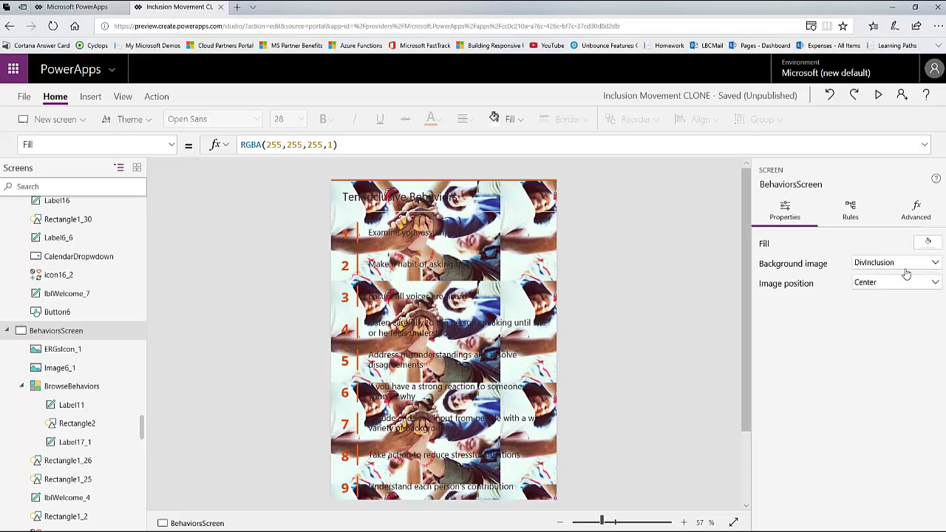
pyautogui.click(905, 266)
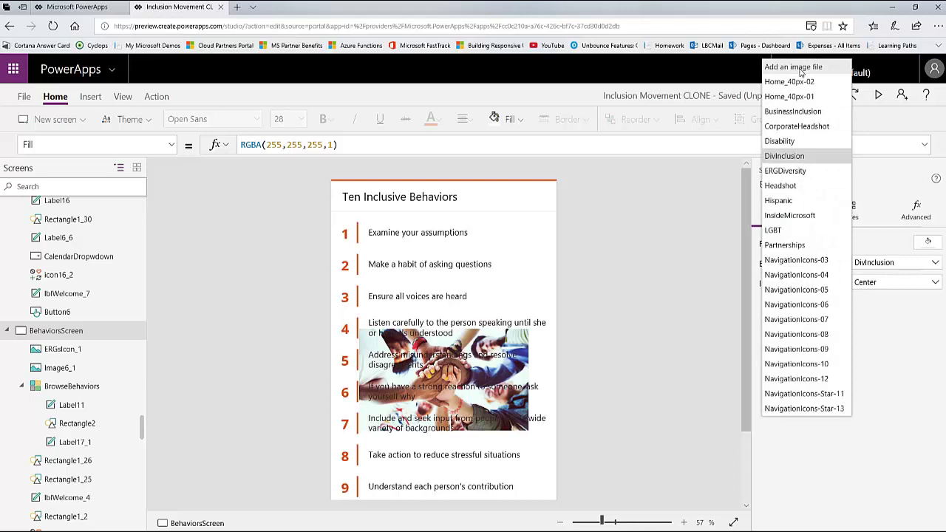
pyautogui.click(800, 71)
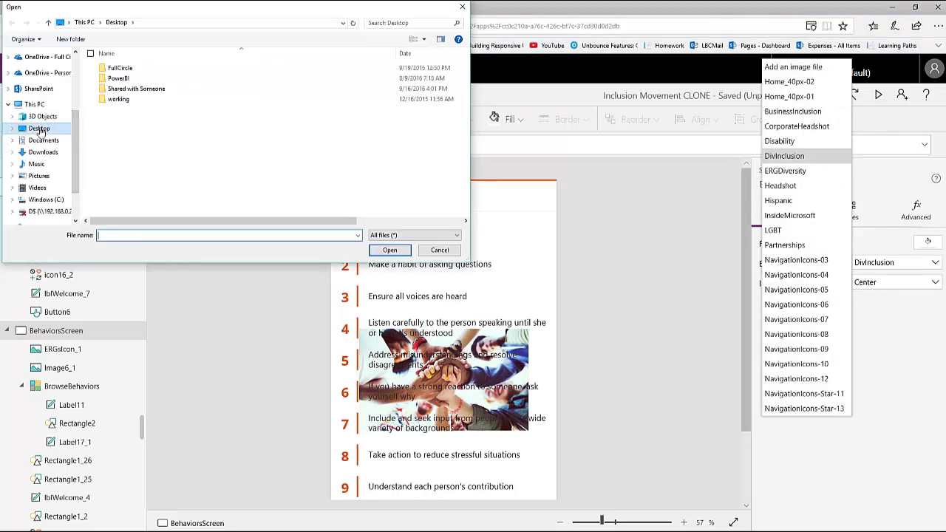
pyautogui.click(41, 177)
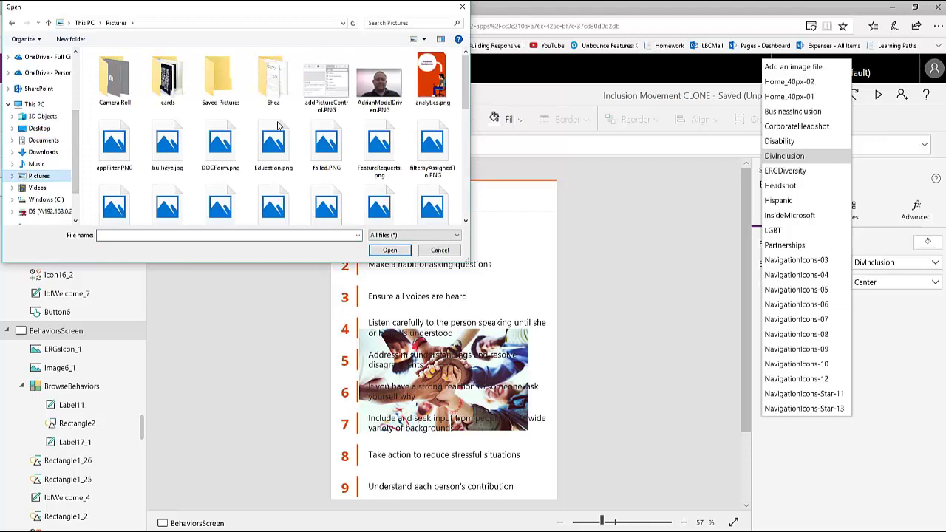
pyautogui.scroll(-5, 366, 159)
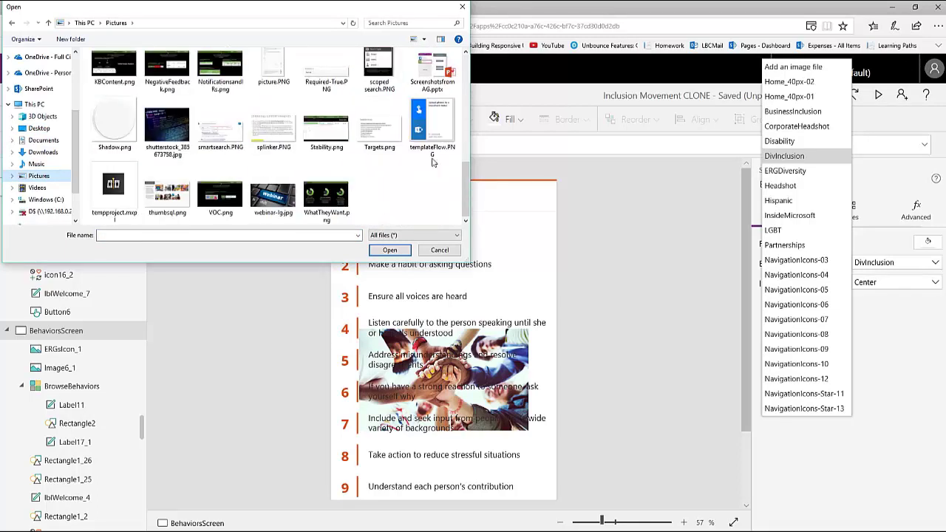
pyautogui.scroll(1, 466, 178)
pyautogui.moveTo(466, 178); pyautogui.dragTo(467, 74)
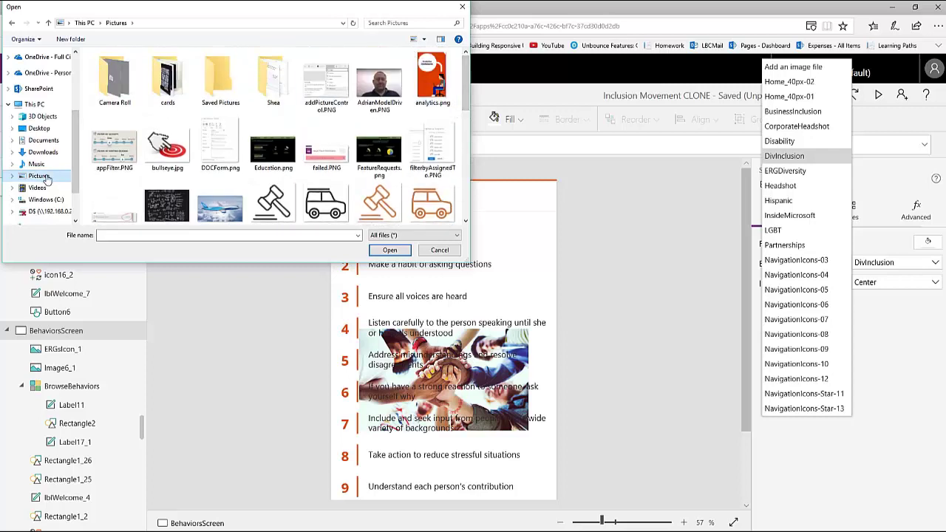
pyautogui.scroll(-1, 48, 188)
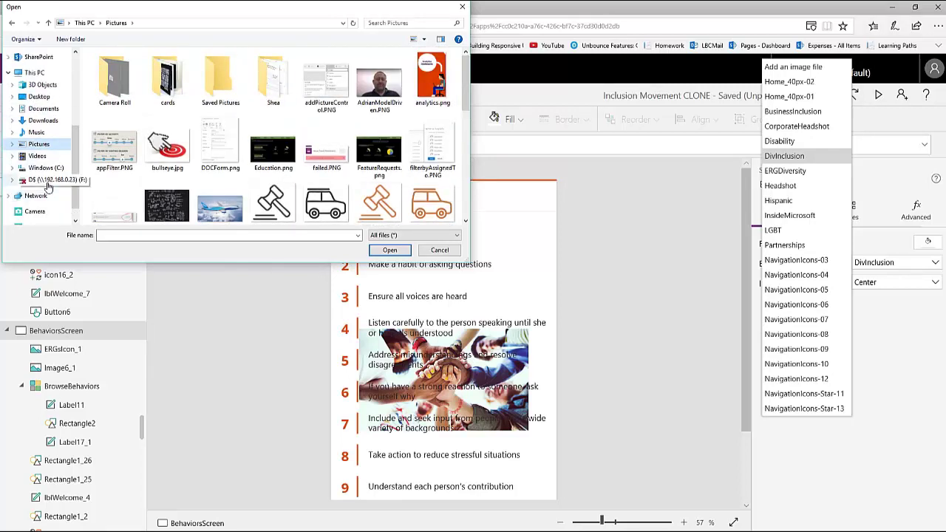
pyautogui.scroll(-1, 43, 194)
pyautogui.scroll(1, 43, 188)
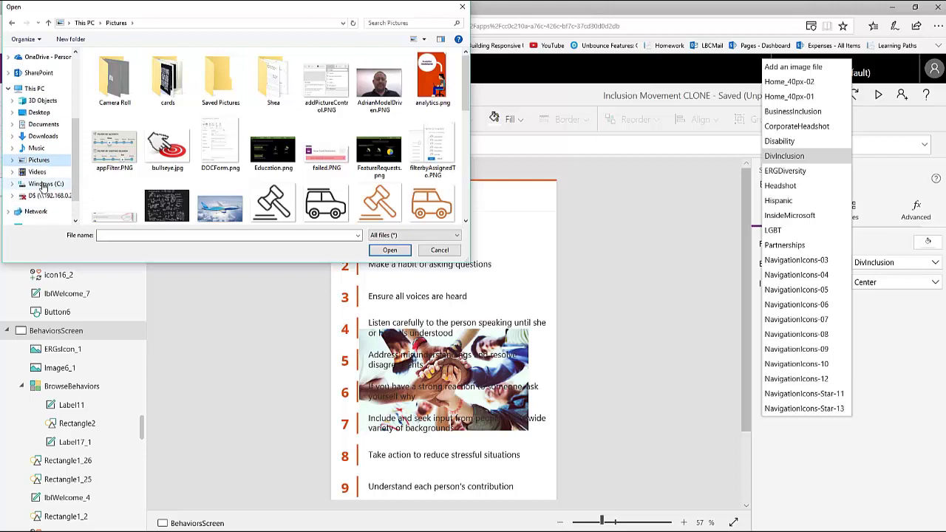
pyautogui.scroll(1, 42, 188)
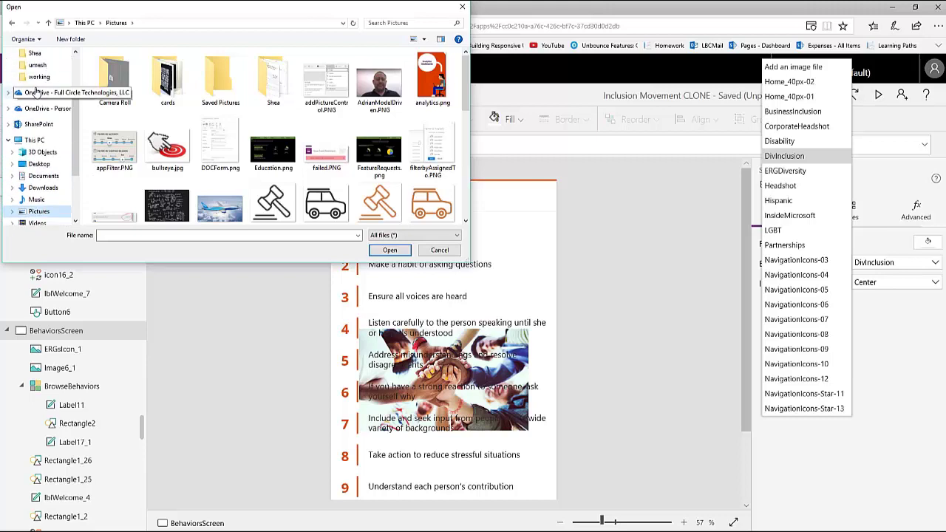
pyautogui.click(40, 78)
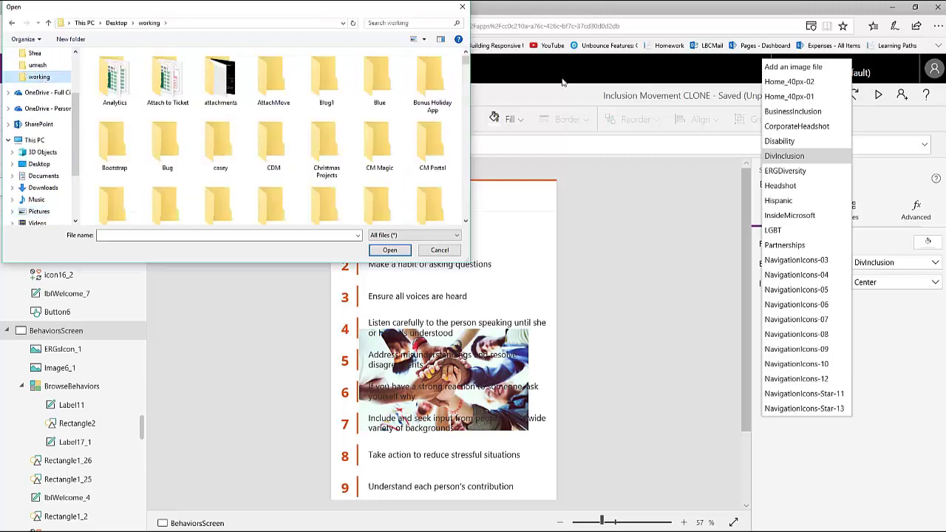
pyautogui.scroll(-10, 422, 172)
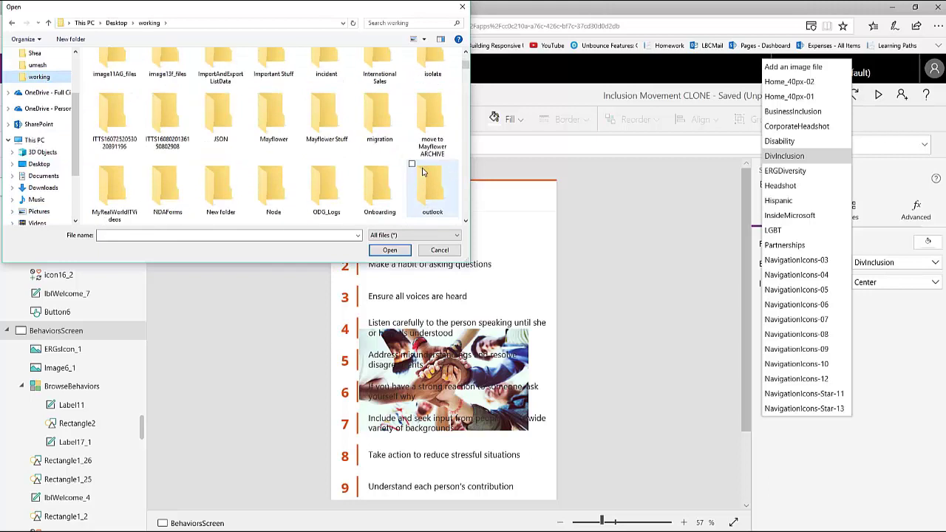
pyautogui.scroll(-5, 422, 172)
pyautogui.scroll(1, 423, 172)
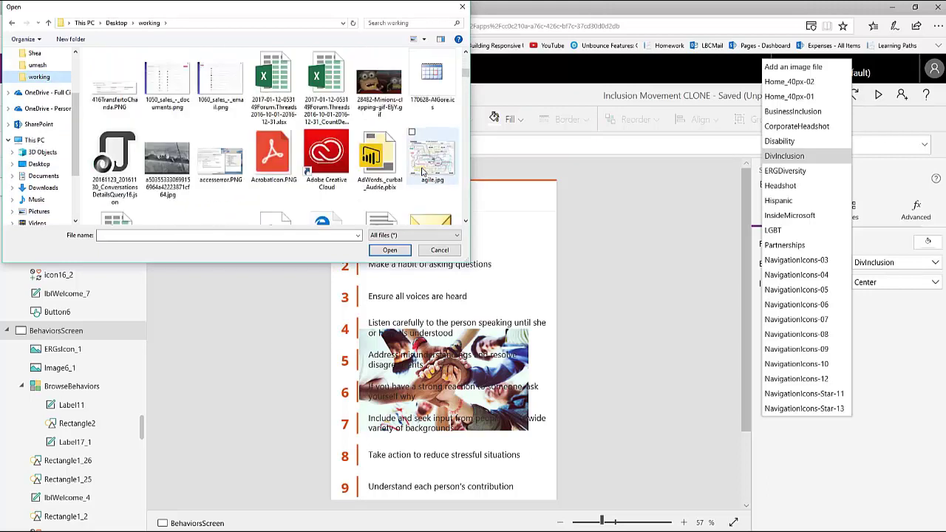
pyautogui.click(167, 159)
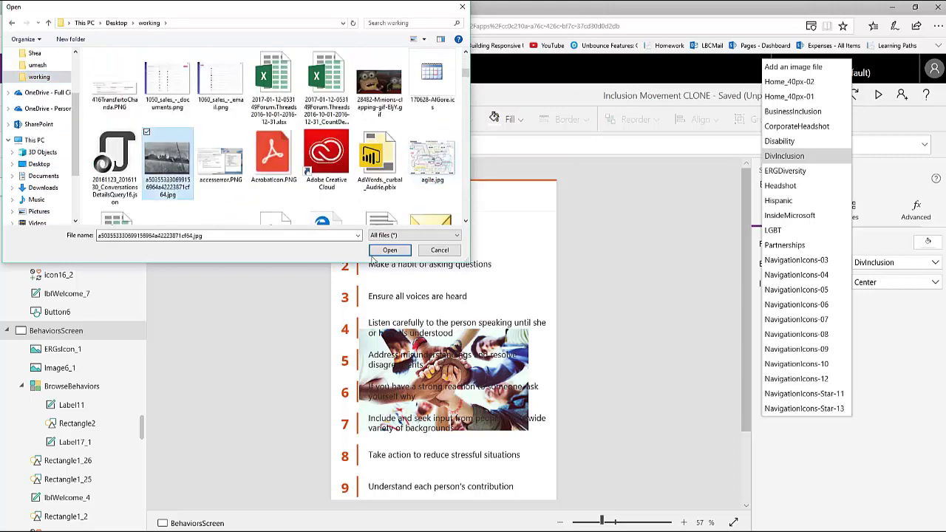
pyautogui.click(389, 252)
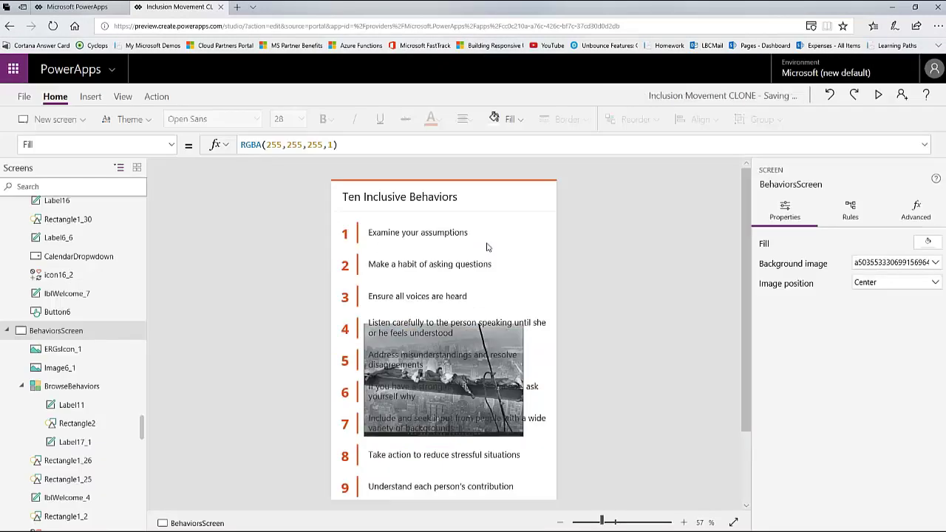
pyautogui.click(911, 286)
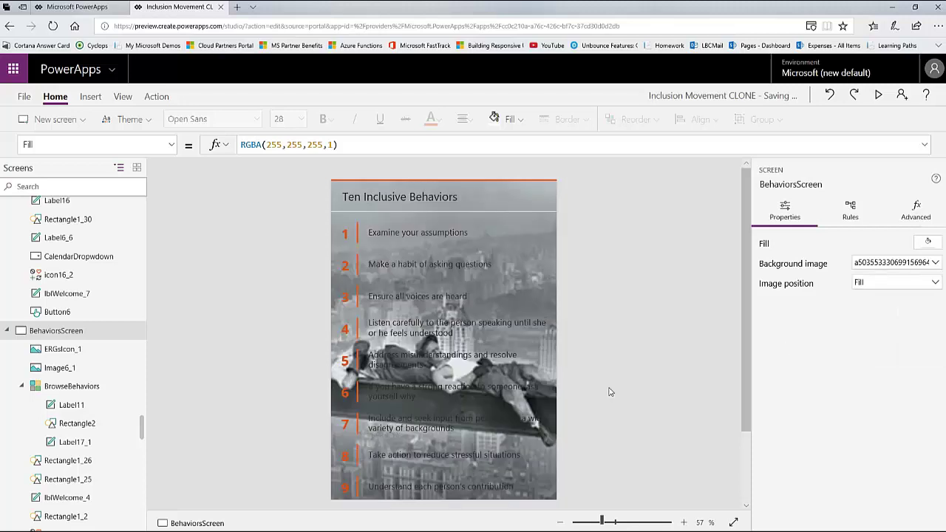
# Check the images stored in the app's media library and return to the screen design
pyautogui.click(123, 98)
pyautogui.click(123, 120)
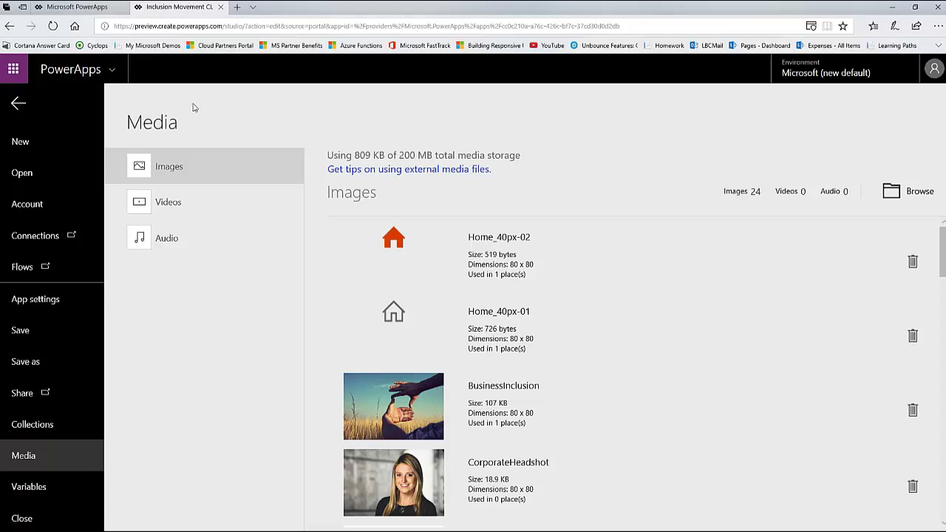
pyautogui.click(17, 109)
# Undo the last color change to the behavior text label in the gallery
pyautogui.scroll(-1, 709, 361)
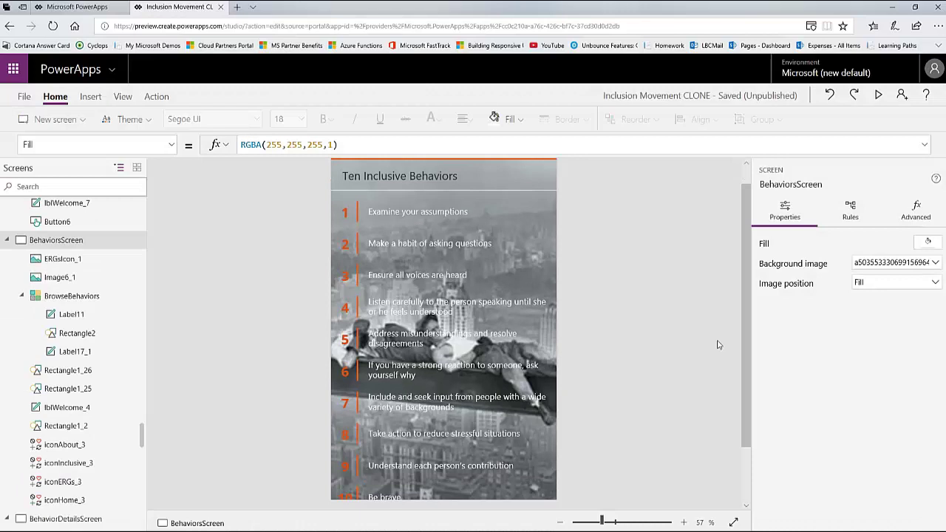
pyautogui.click(831, 96)
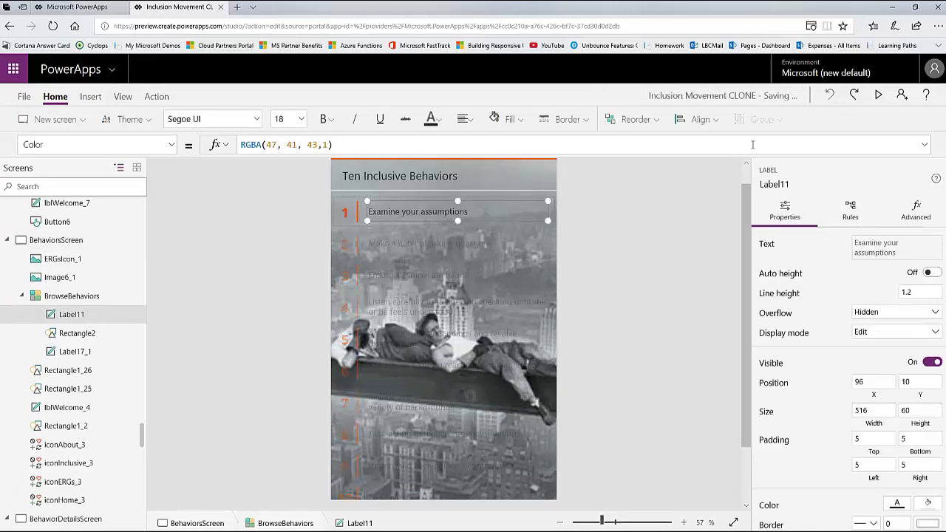
# Replace BehaviorsScreen's background image with Home_40px-02, with image position Center
pyautogui.click(615, 333)
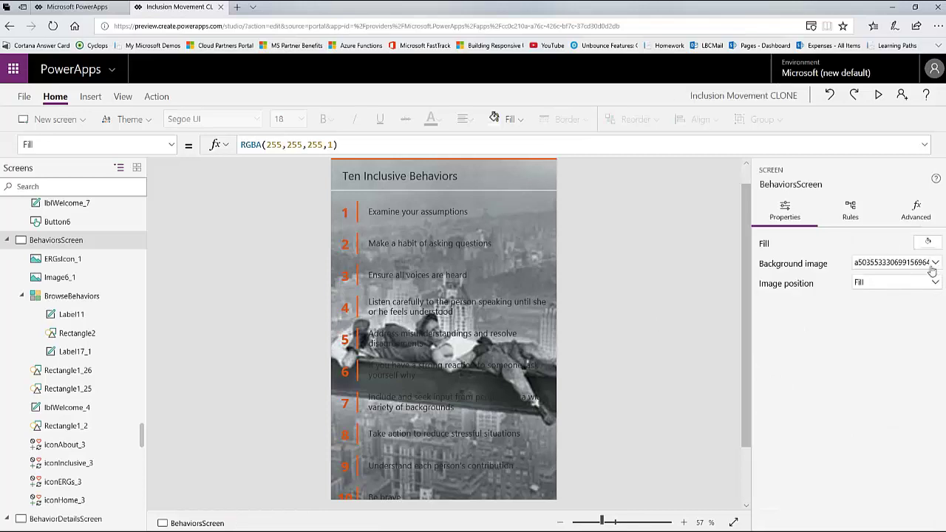
pyautogui.click(936, 268)
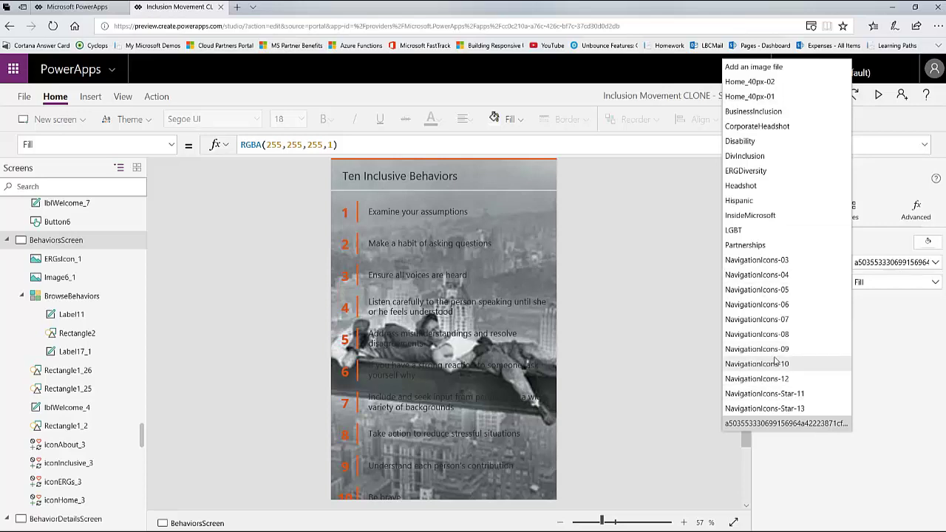
pyautogui.click(750, 81)
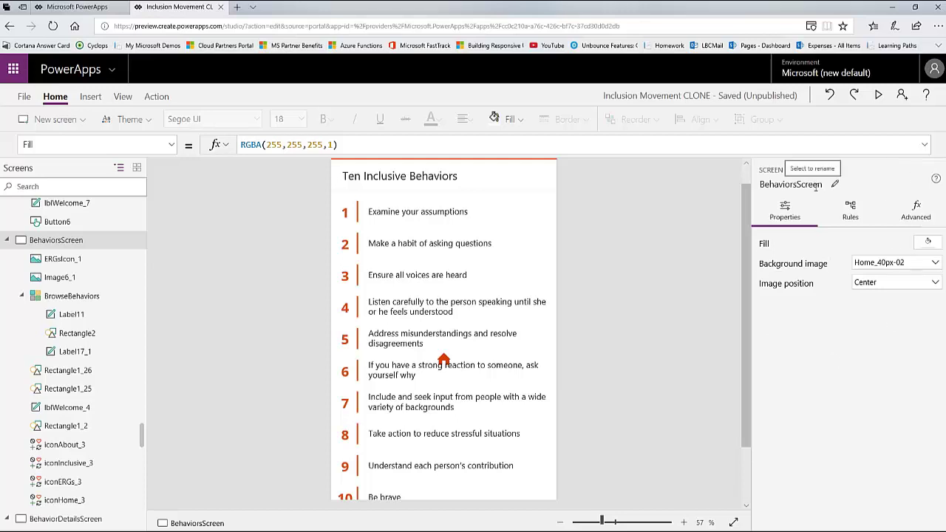
# Rename the BehaviorsScreen screen as BehaviorsScreenTest
pyautogui.click(839, 186)
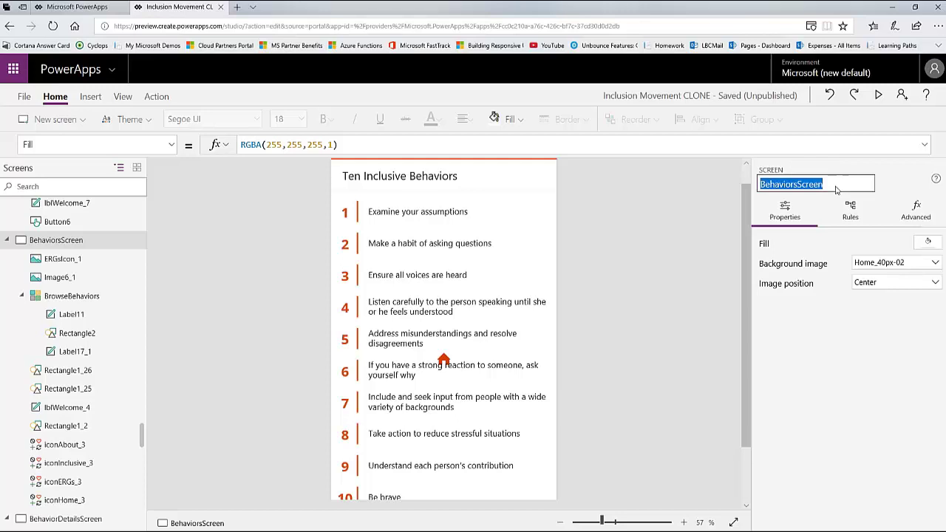
pyautogui.click(831, 183)
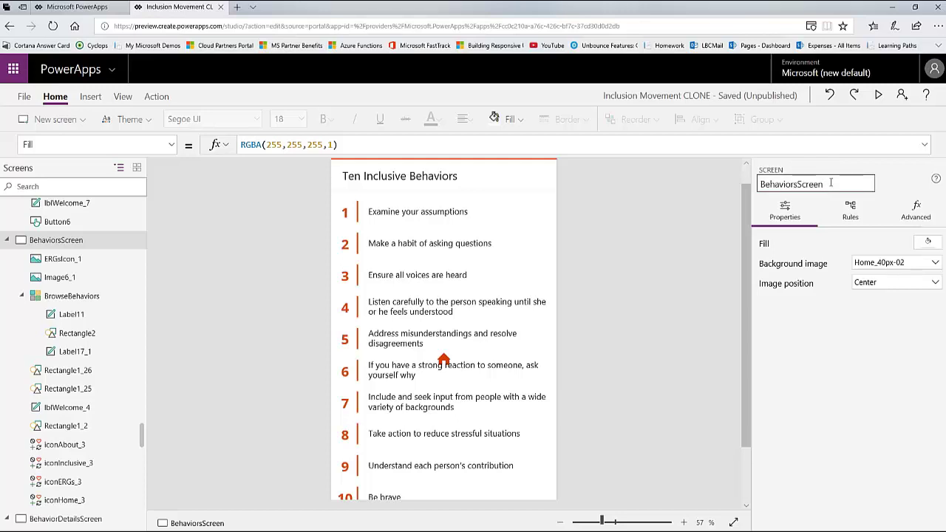
pyautogui.write('Test')
pyautogui.press('Escape')
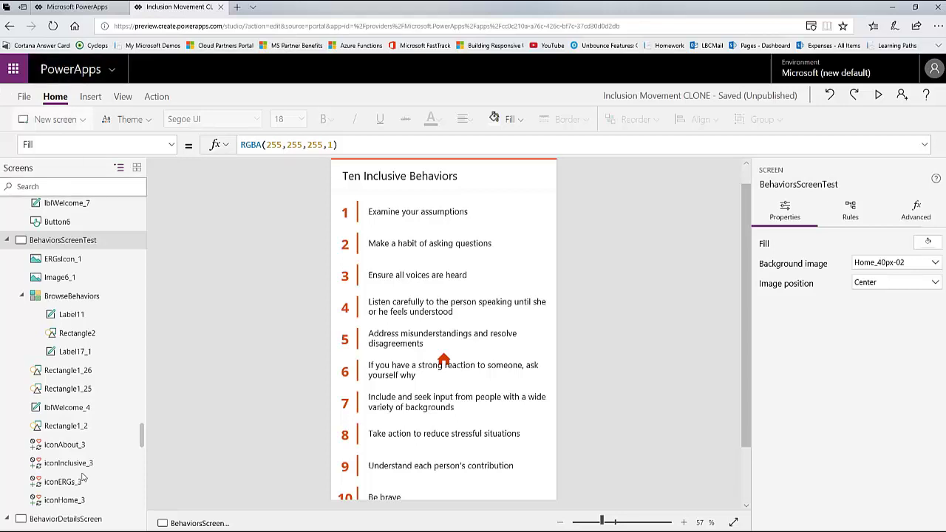
# Examine the app's screens and their nested controls, from WelcomeScreen through EventsScreen and EventsDetailsScreen to CalendarAddEventScreen
pyautogui.scroll(3, 52, 298)
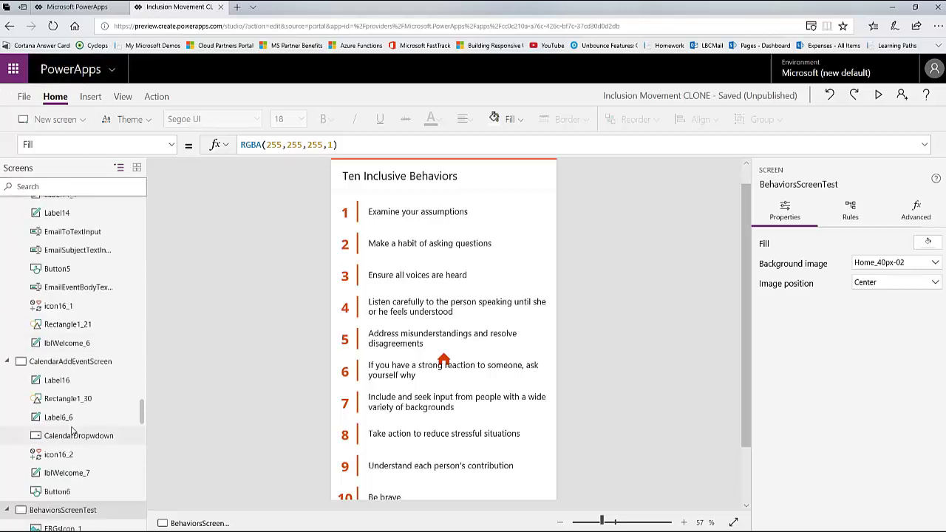
pyautogui.scroll(-1, 52, 314)
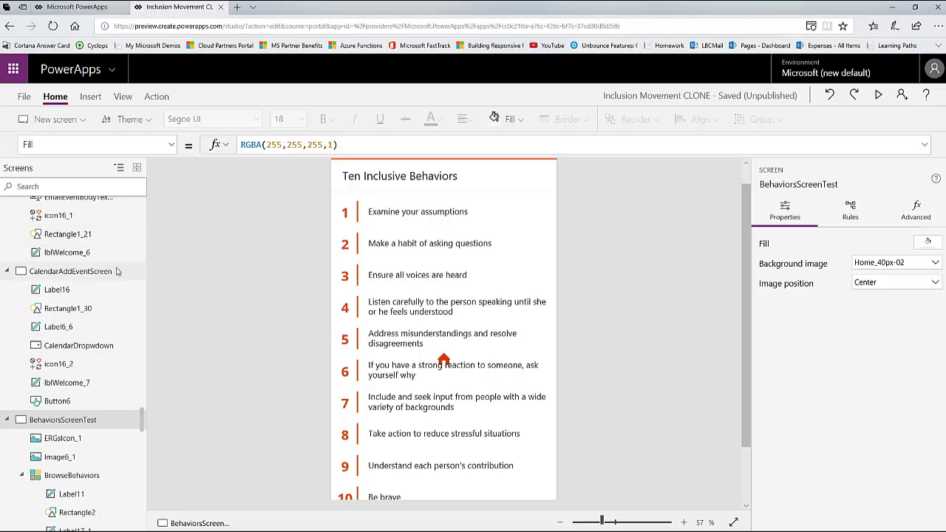
pyautogui.scroll(10, 85, 311)
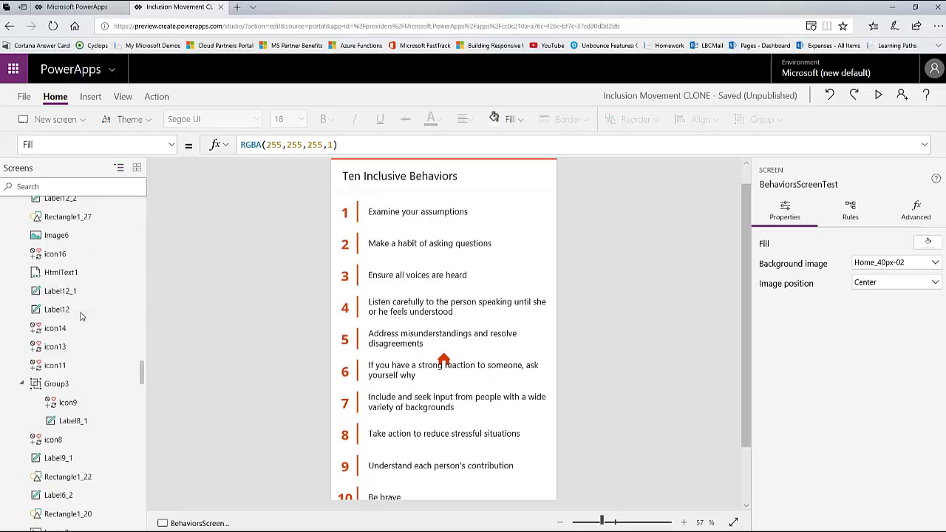
pyautogui.scroll(10, 83, 312)
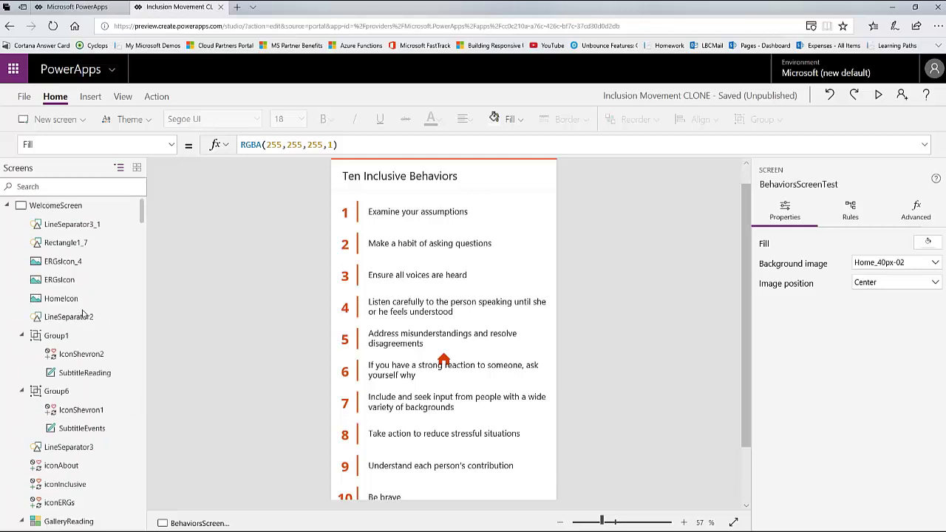
pyautogui.scroll(-10, 89, 325)
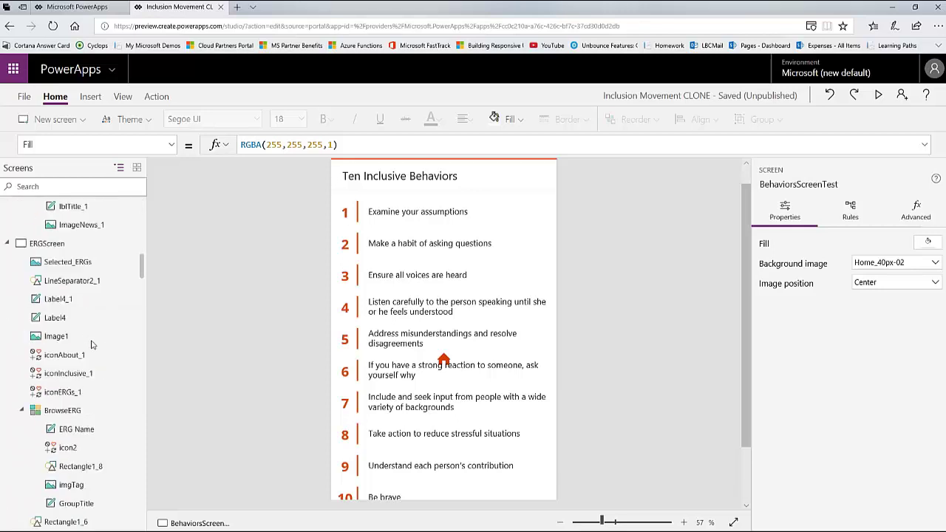
pyautogui.scroll(-5, 92, 344)
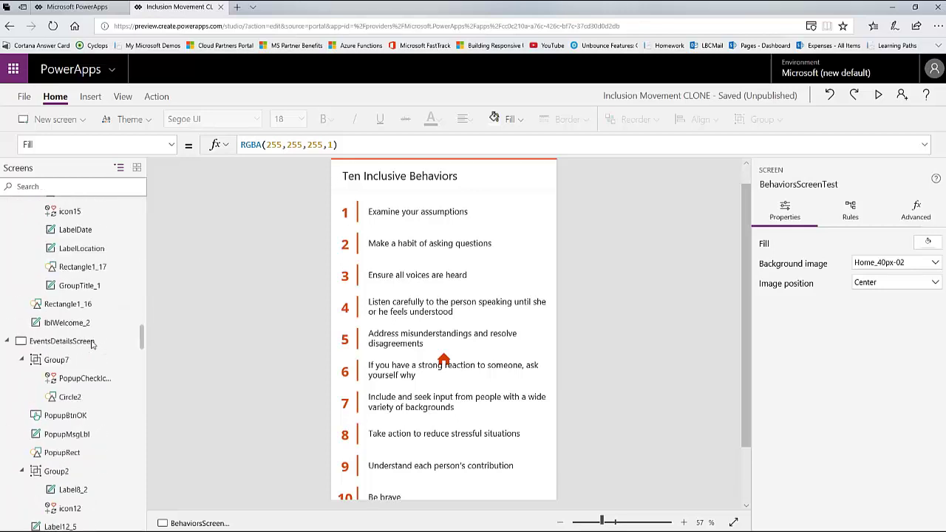
pyautogui.scroll(5, 92, 344)
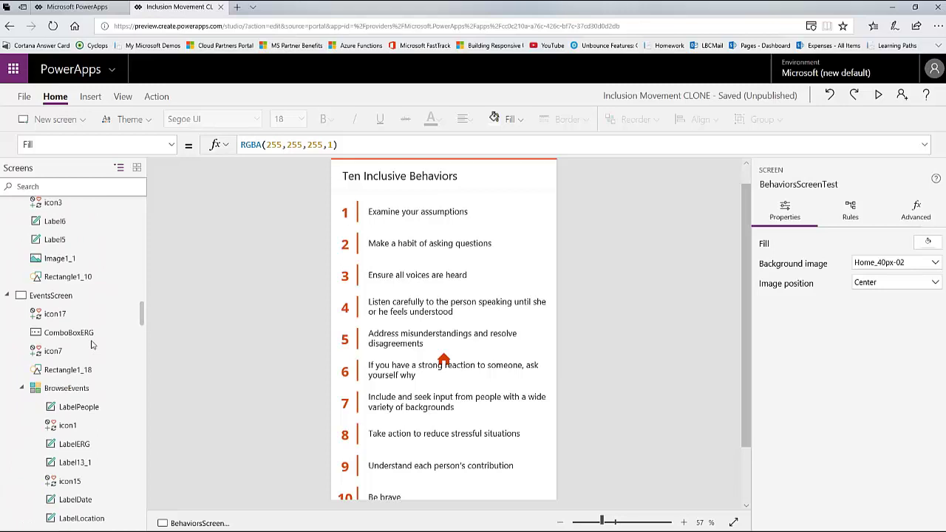
pyautogui.scroll(-2, 92, 344)
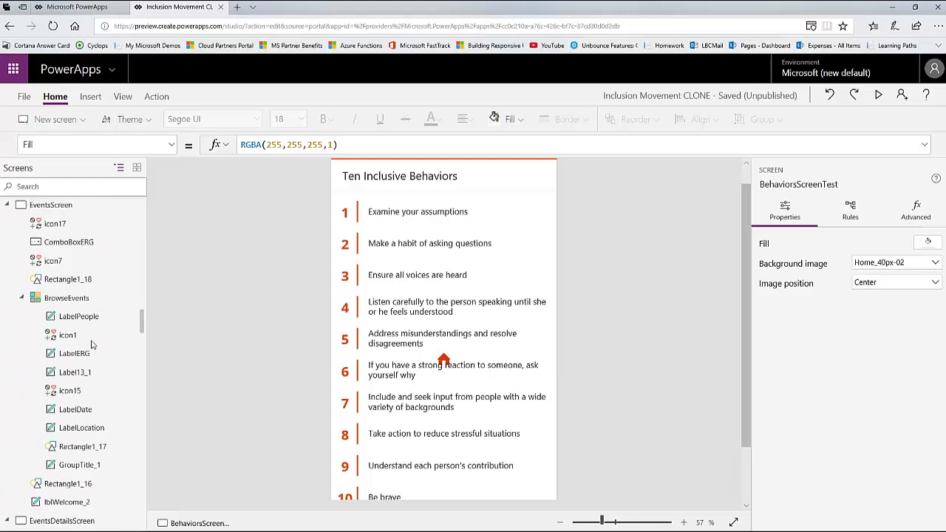
pyautogui.scroll(-2, 92, 345)
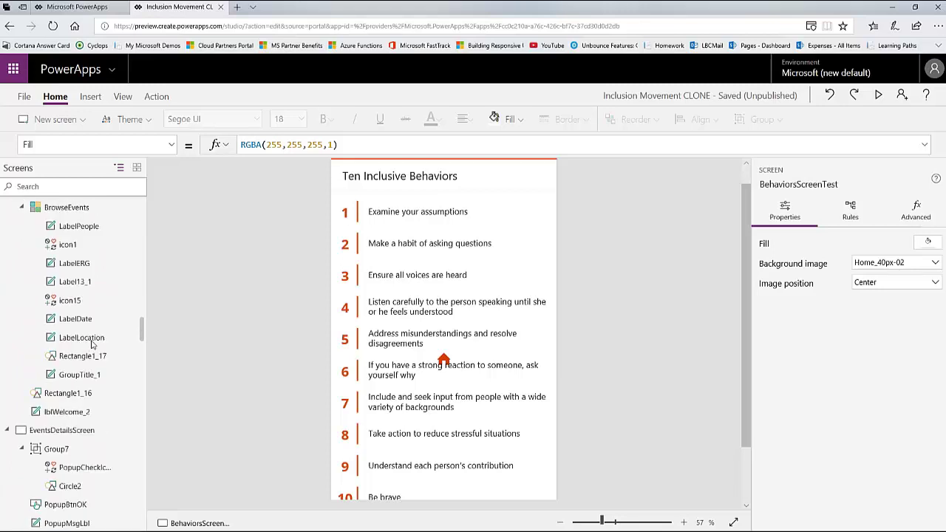
pyautogui.scroll(4, 92, 345)
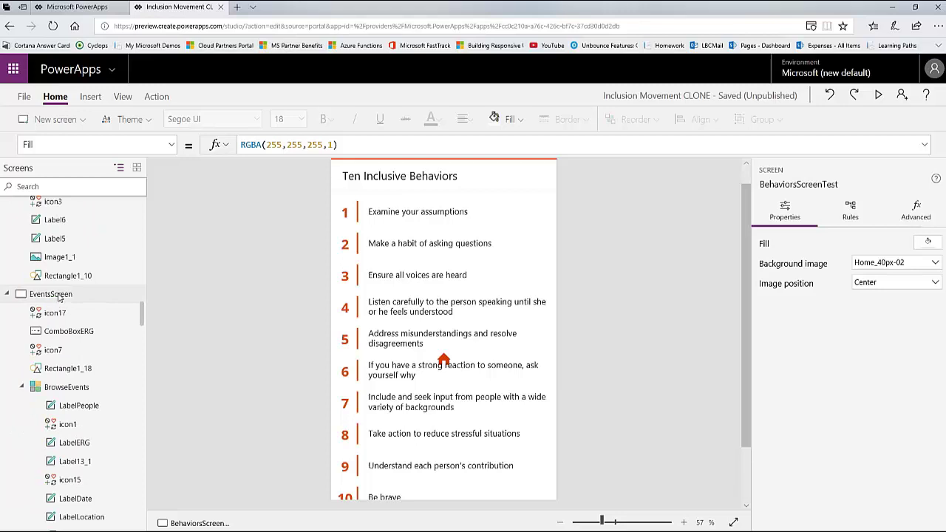
pyautogui.scroll(-6, 59, 300)
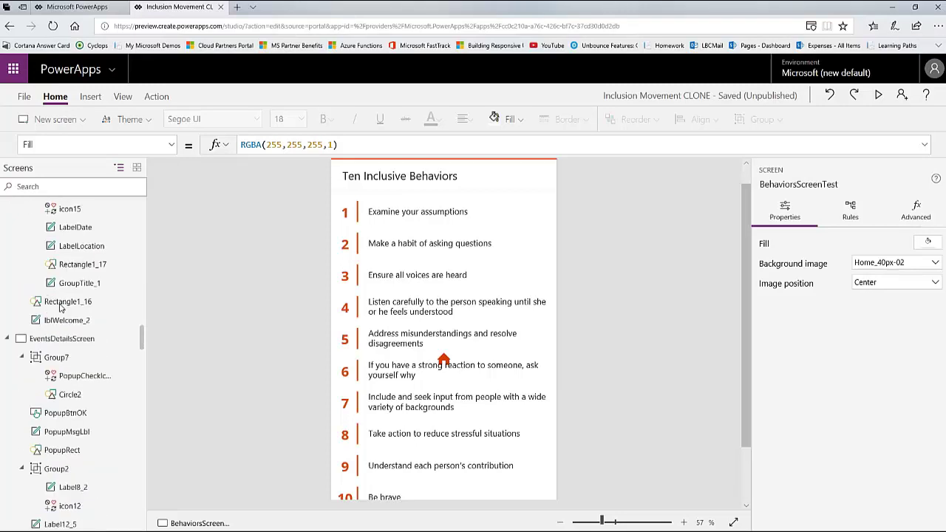
pyautogui.scroll(-2, 61, 309)
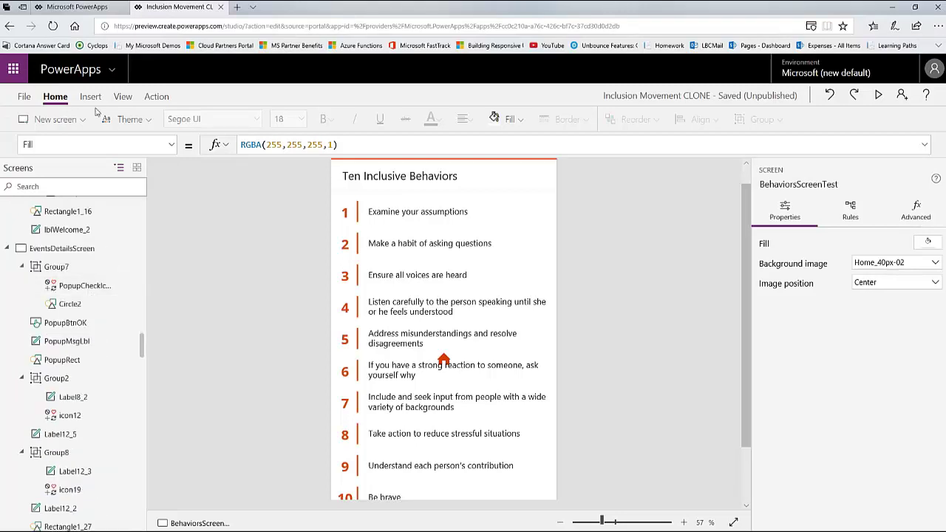
# Show the screens as thumbnails, check the screen options available for WelcomeScreen, and return to the tree view
pyautogui.click(137, 169)
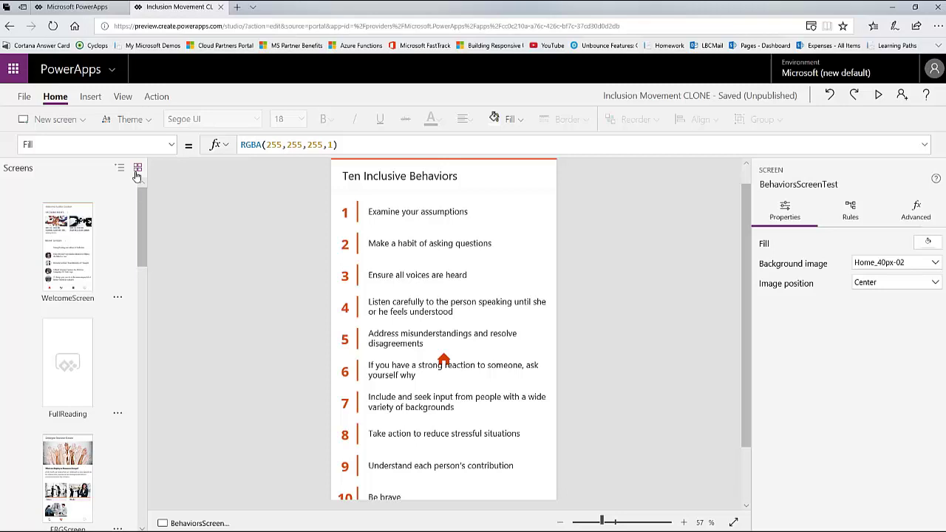
pyautogui.scroll(-8, 109, 326)
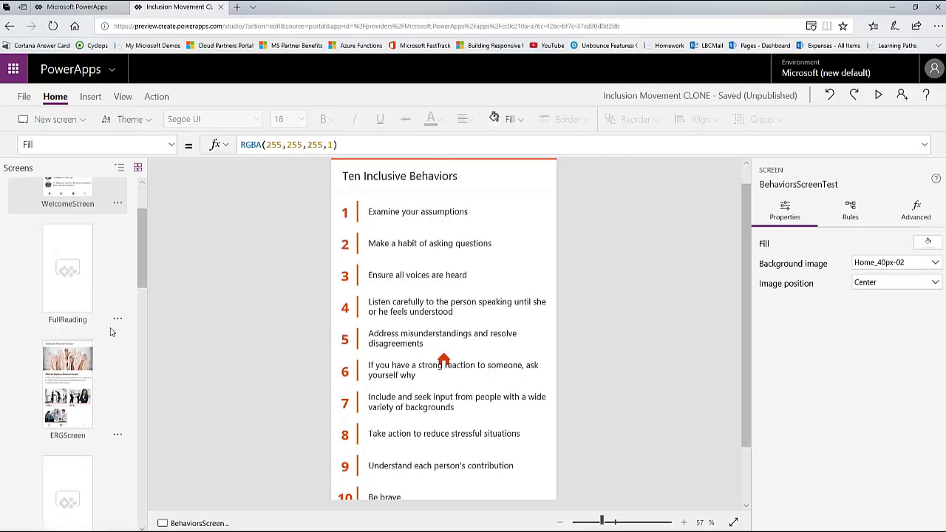
pyautogui.scroll(5, 107, 370)
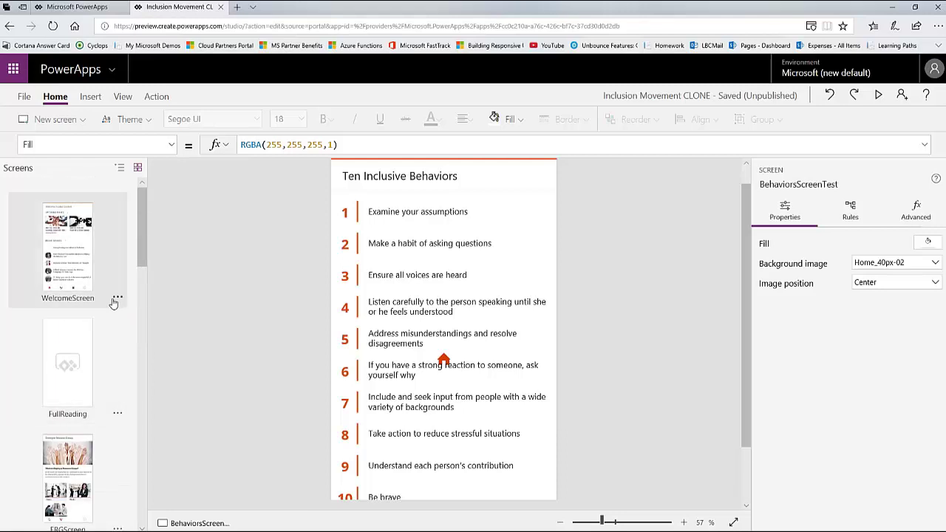
pyautogui.click(116, 299)
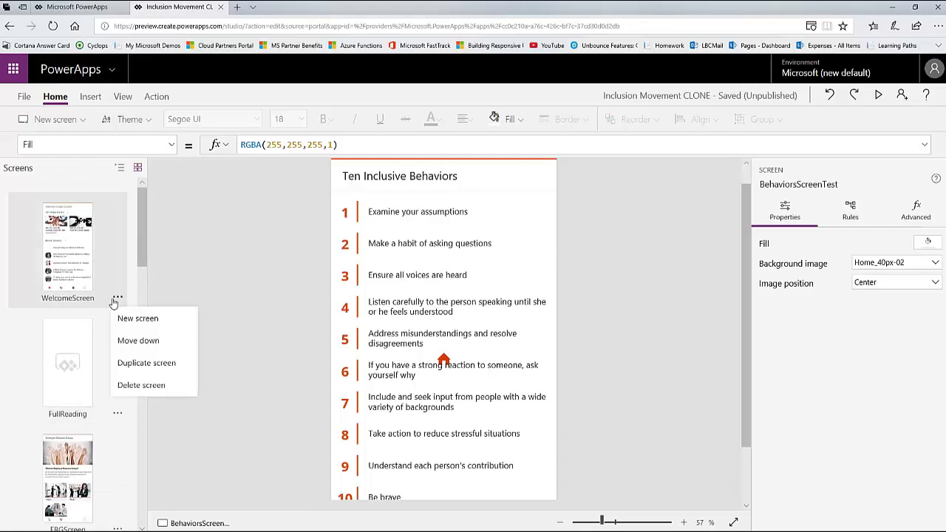
pyautogui.click(120, 171)
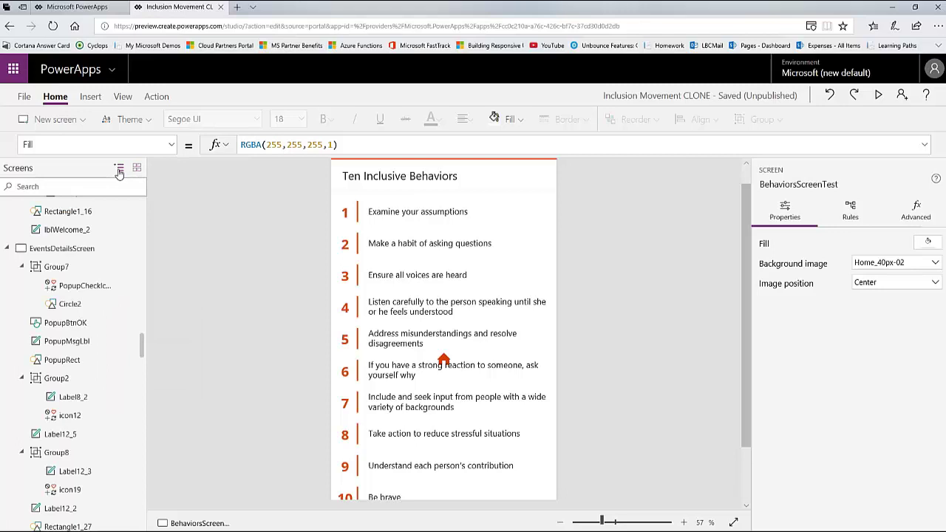
# Open the BrowseBehaviors gallery's template on BehaviorsScreenTest for editing and select the number label in its first row
pyautogui.scroll(4, 68, 266)
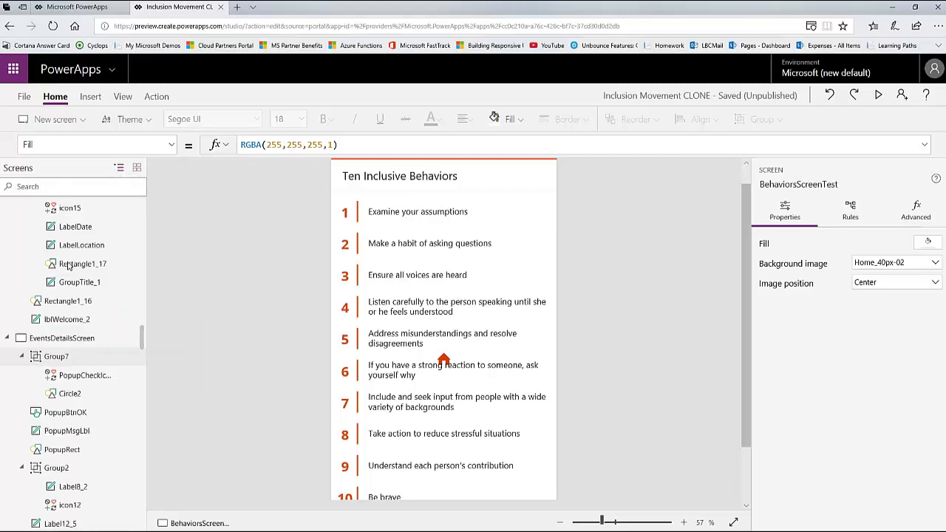
pyautogui.scroll(2, 68, 266)
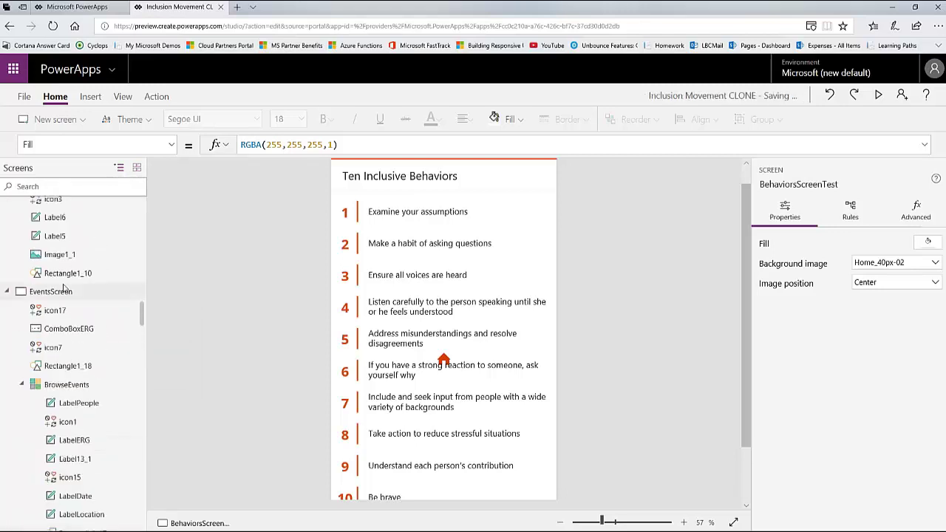
pyautogui.scroll(-4, 74, 314)
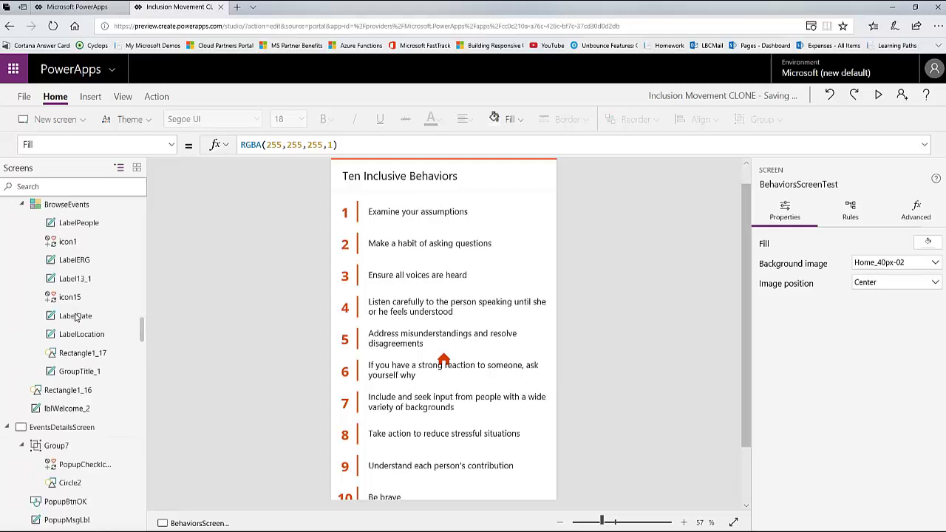
pyautogui.scroll(-8, 75, 318)
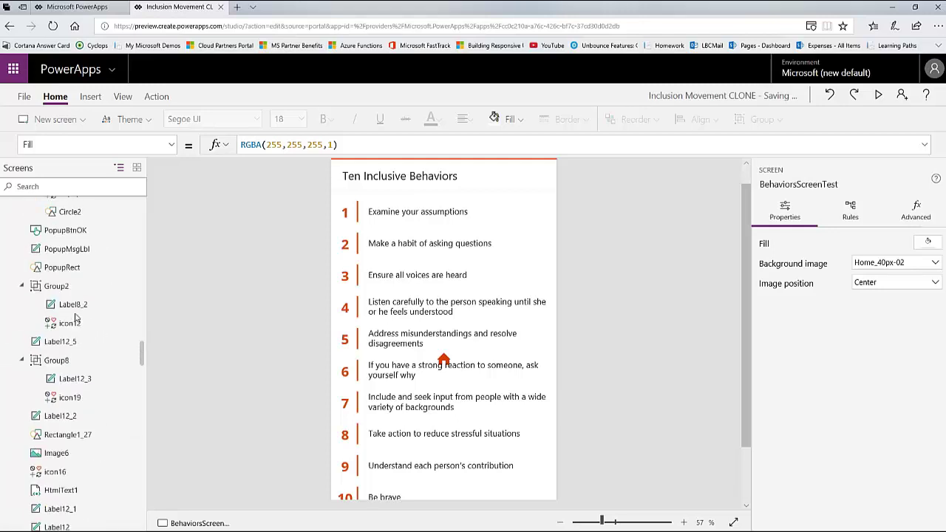
pyautogui.scroll(-6, 75, 318)
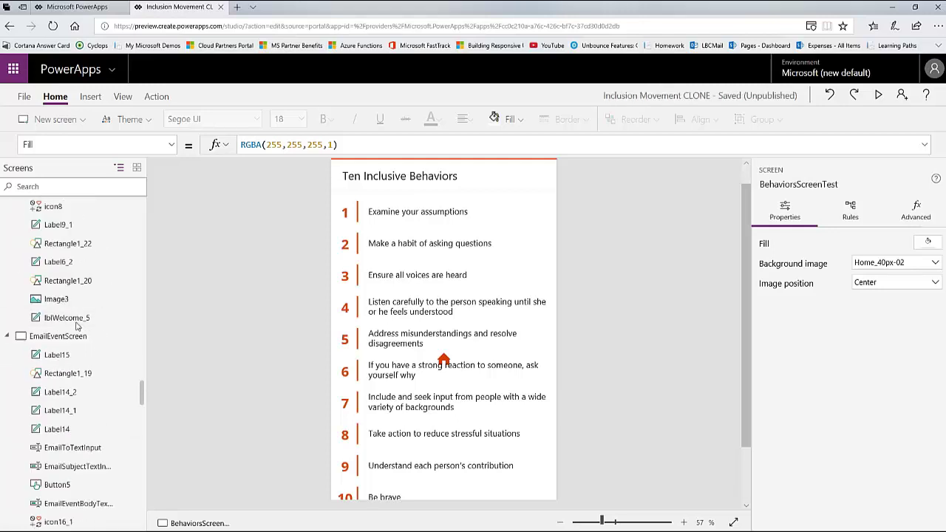
pyautogui.scroll(-6, 77, 326)
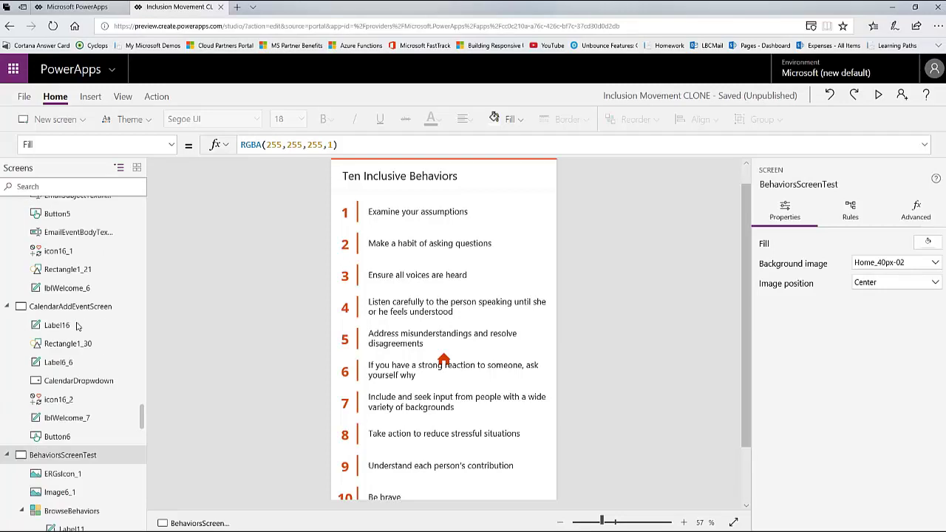
pyautogui.scroll(-4, 77, 326)
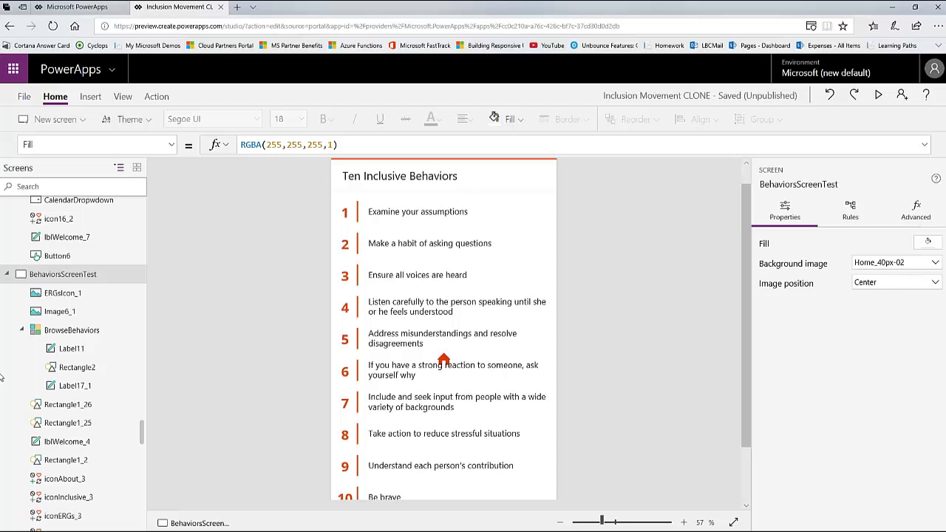
pyautogui.click(85, 334)
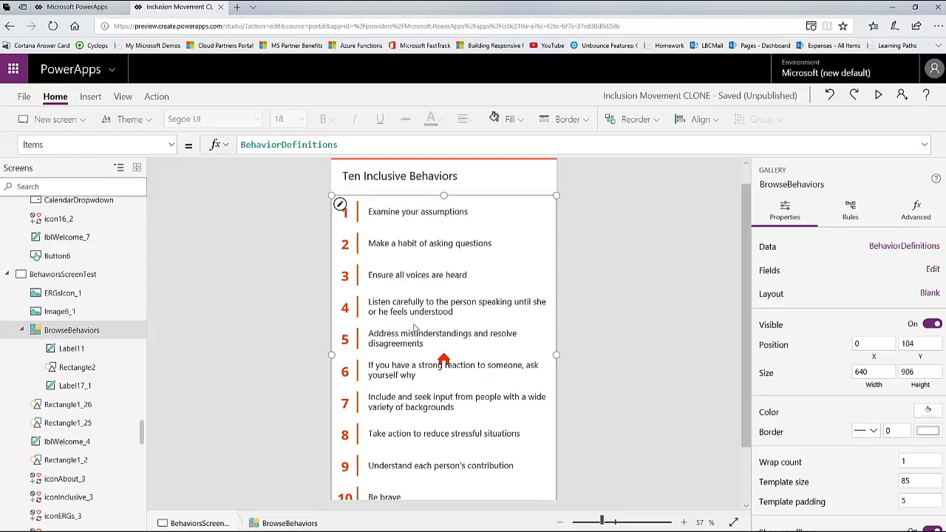
pyautogui.click(341, 206)
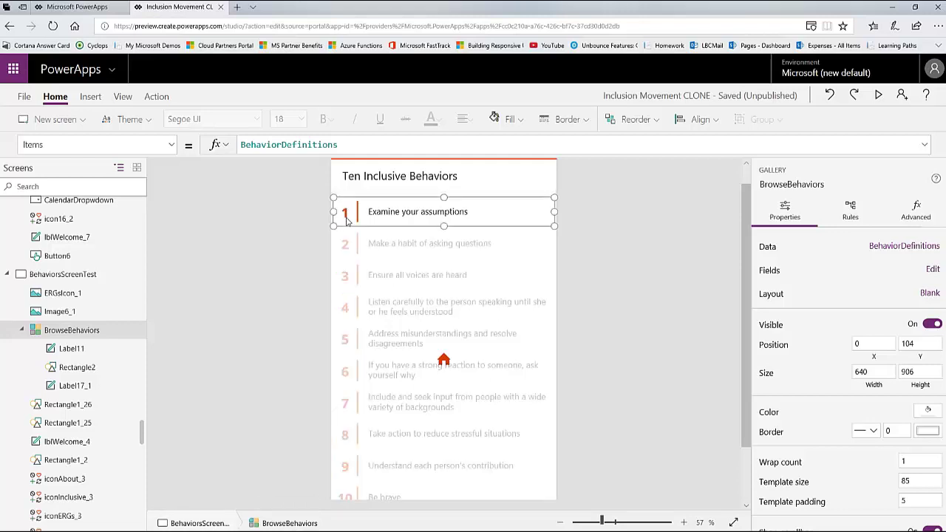
pyautogui.click(348, 221)
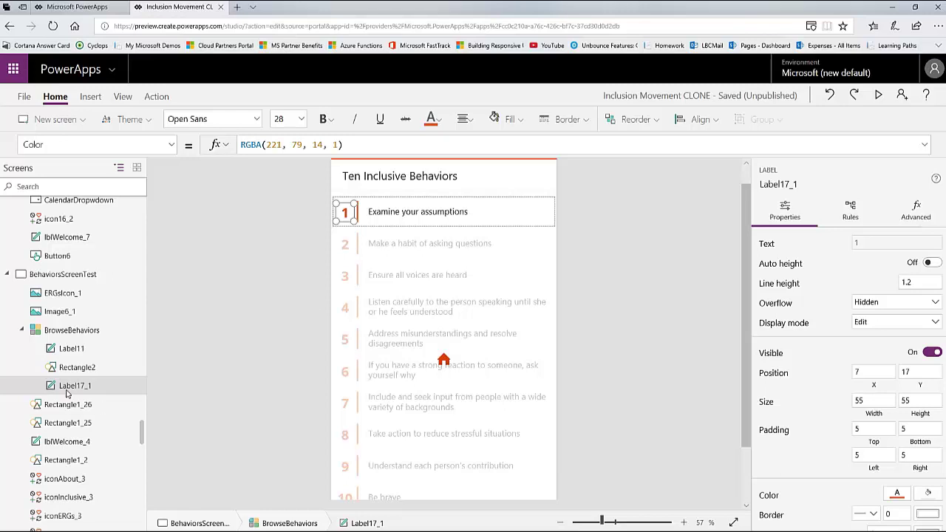
# Check the control options for the gallery's number label Label17_1, then reselect the BehaviorsScreenTest screen
pyautogui.click(130, 386)
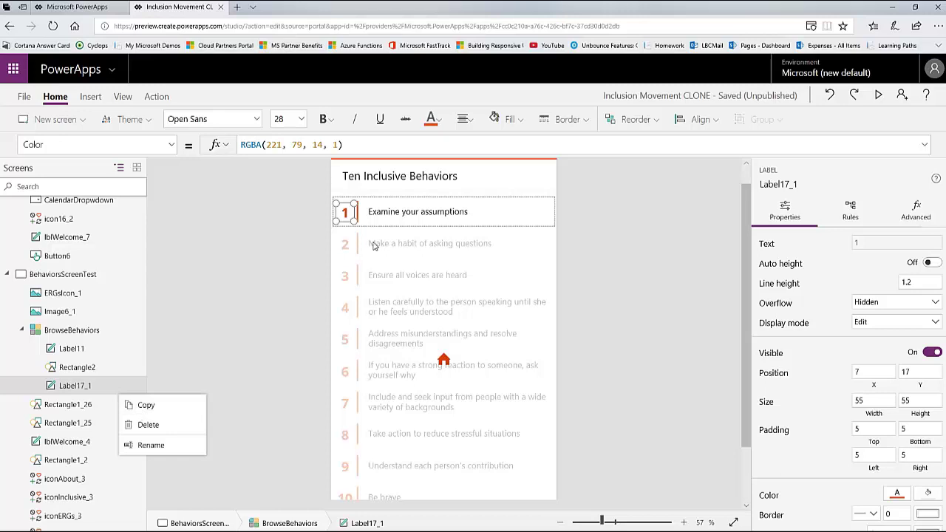
pyautogui.click(346, 220)
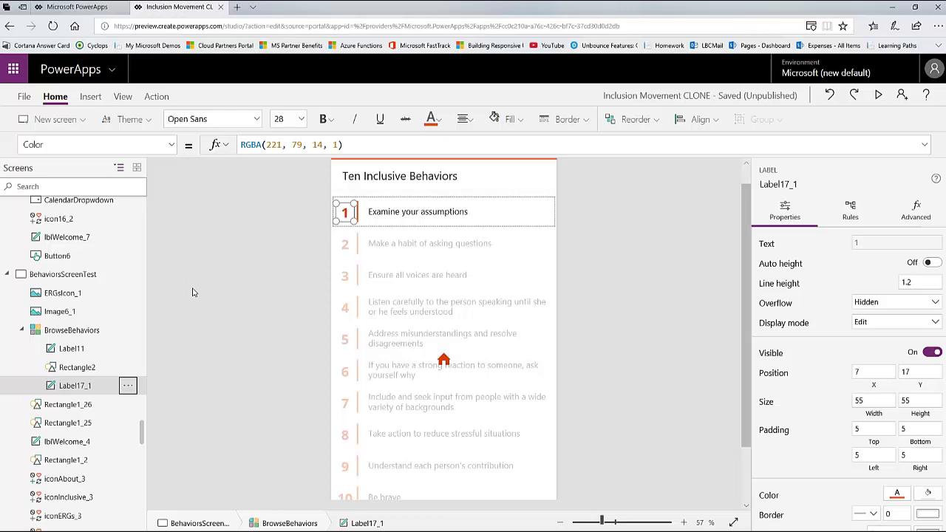
pyautogui.click(128, 385)
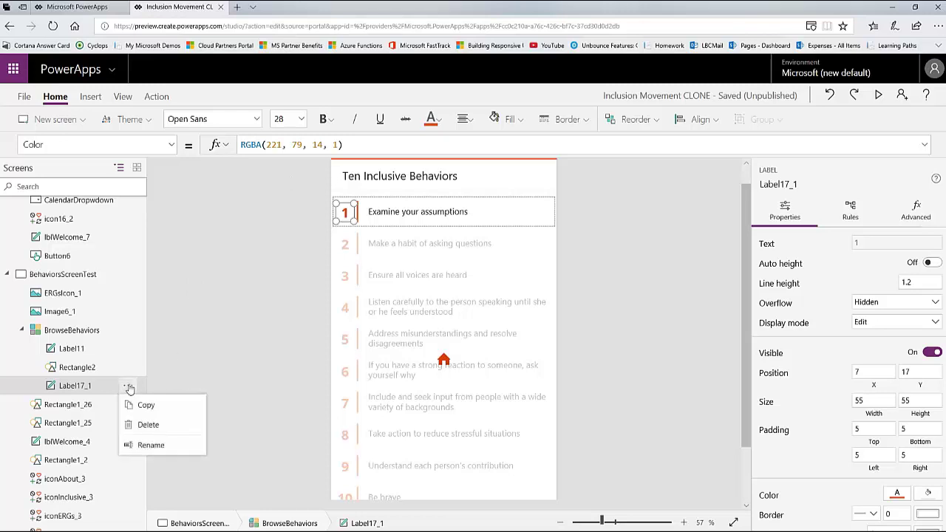
pyautogui.click(153, 415)
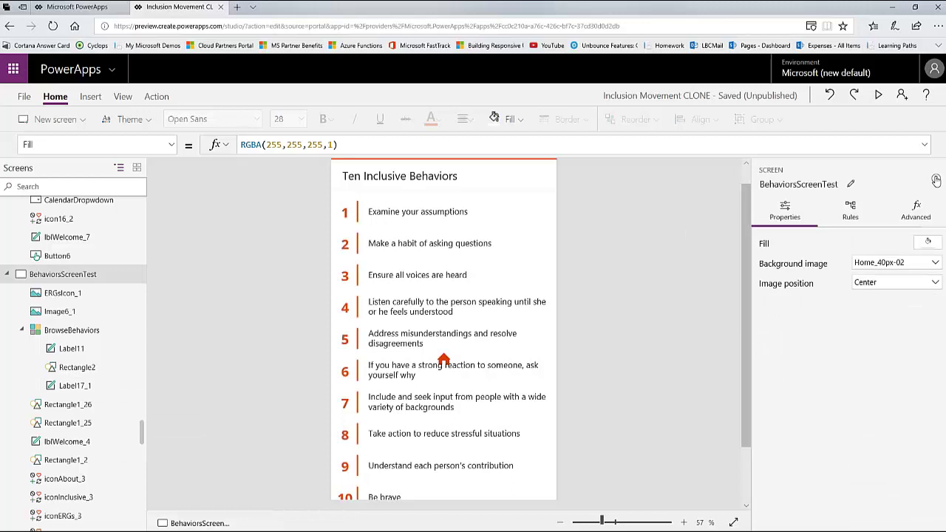
# Collapse WelcomeScreen's controls in the screen tree
pyautogui.scroll(10, 74, 266)
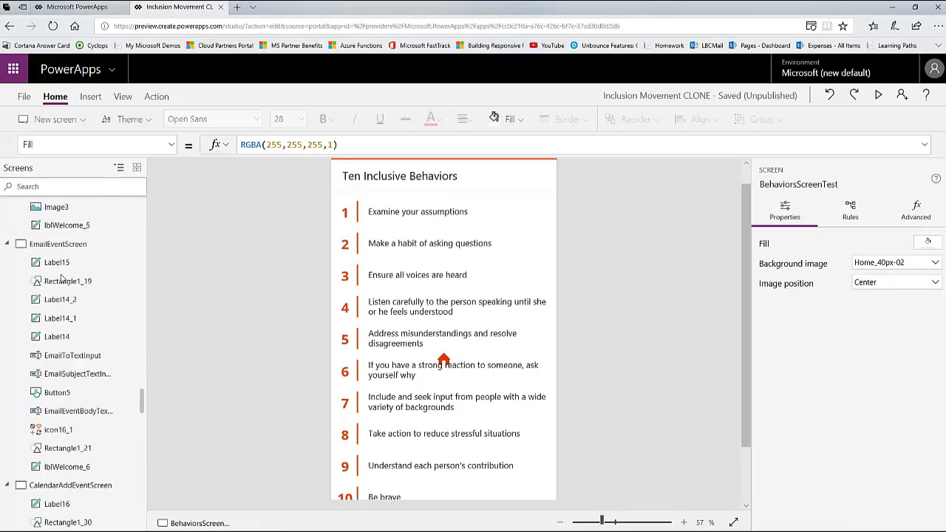
pyautogui.scroll(10, 62, 278)
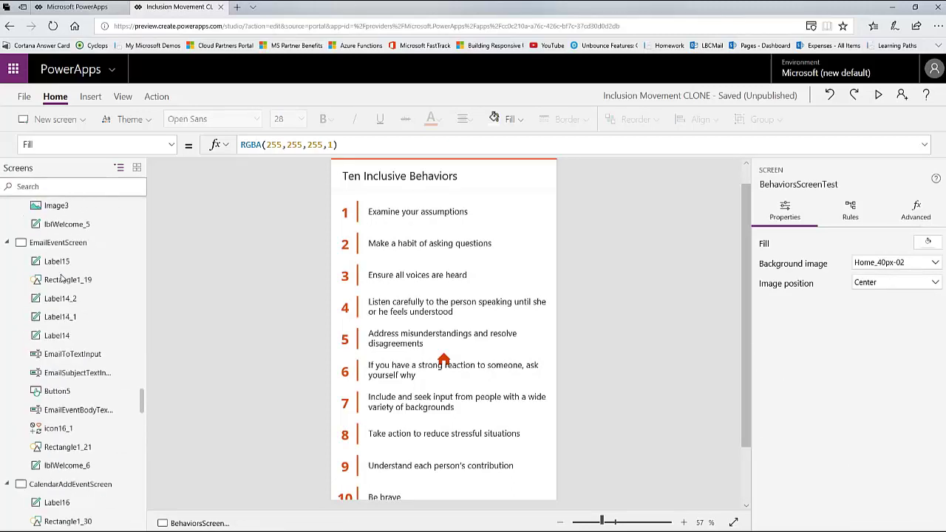
pyautogui.scroll(10, 62, 278)
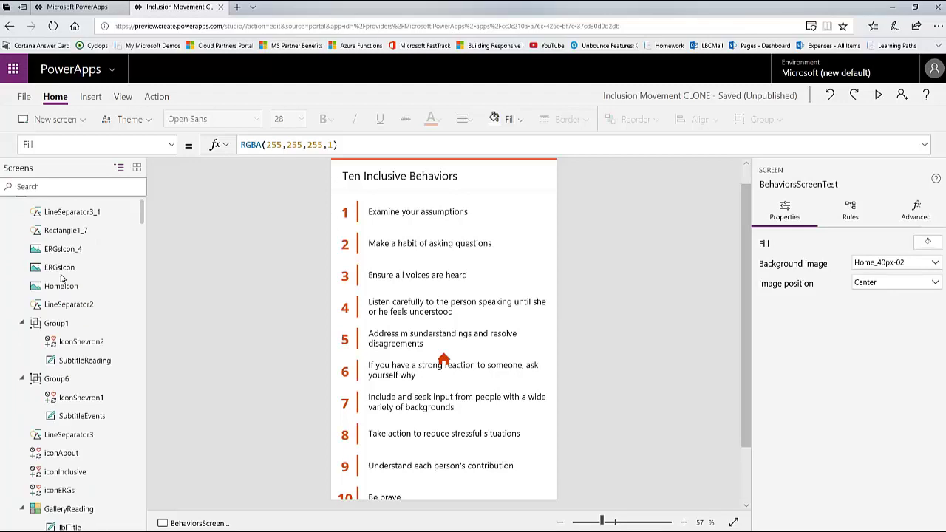
pyautogui.click(7, 206)
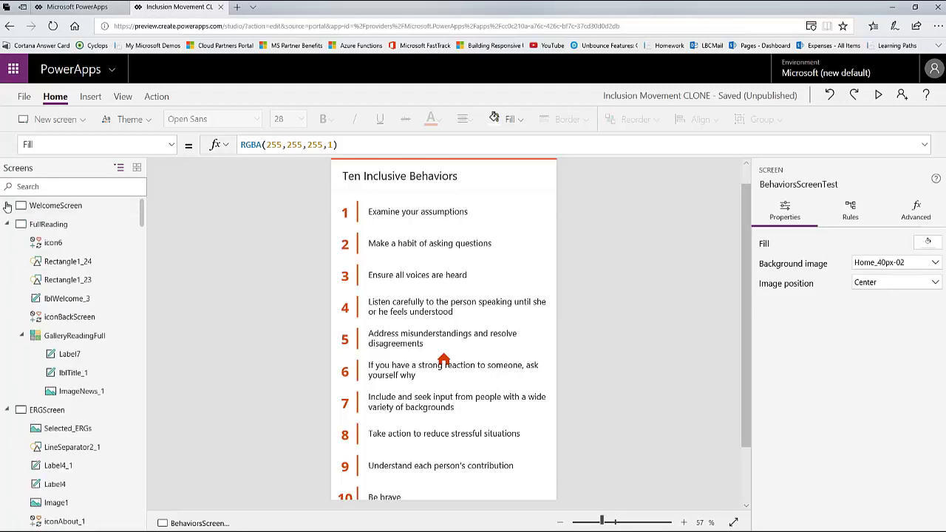
# Collapse FullReading, ERGScreen, ERGDetailsScreen, EventsScreen, EventsDetailsScreen, EmailEventScreen and CalendarAddEventScreen in the screen tree
pyautogui.click(5, 224)
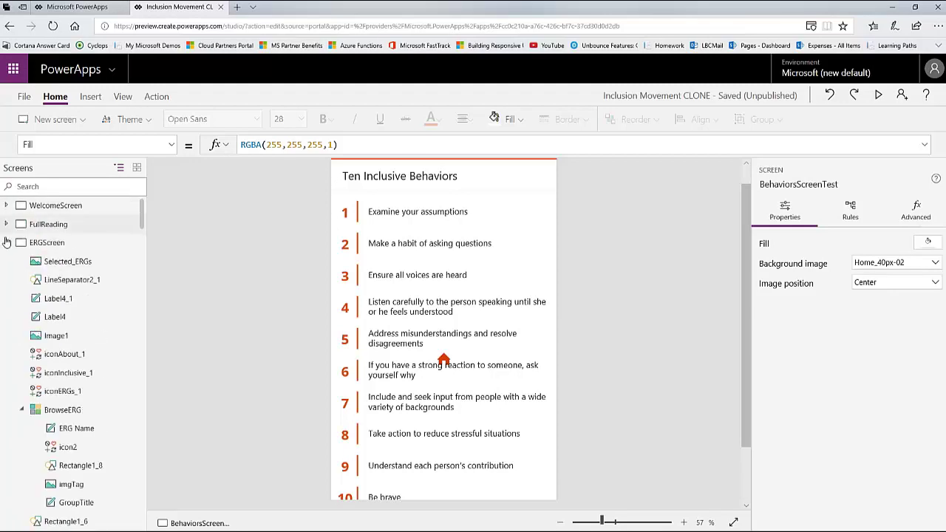
pyautogui.click(6, 243)
pyautogui.click(7, 262)
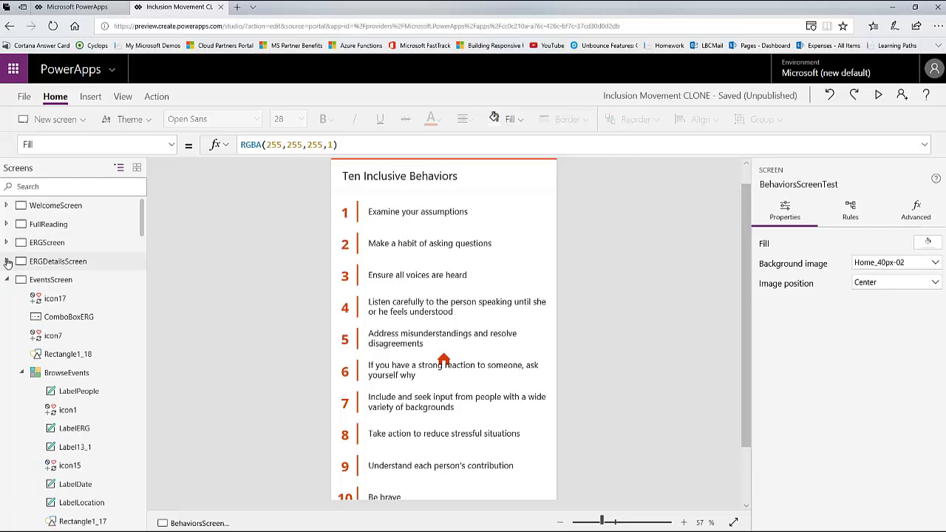
pyautogui.click(6, 280)
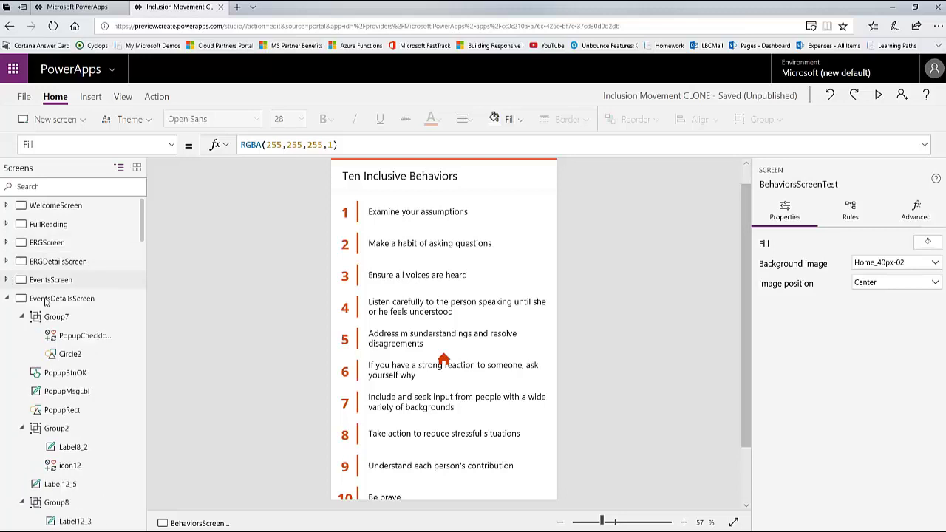
pyautogui.click(6, 298)
pyautogui.click(6, 318)
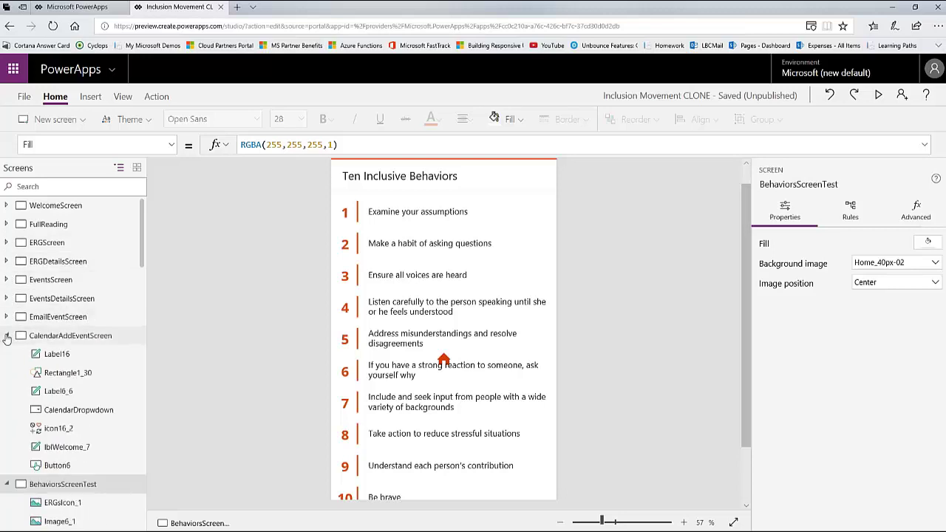
pyautogui.click(6, 336)
# Collapse BehaviorDetailsScreen, AboutScreen, FeedbackScreen and Screen1 in the screen tree, leaving BehaviorsScreenTest expanded
pyautogui.scroll(-2, 103, 388)
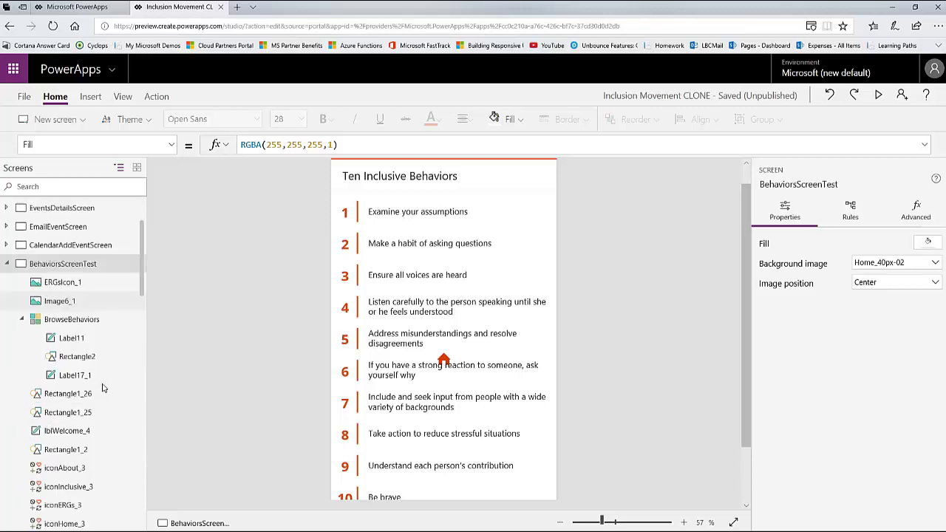
pyautogui.scroll(-5, 103, 389)
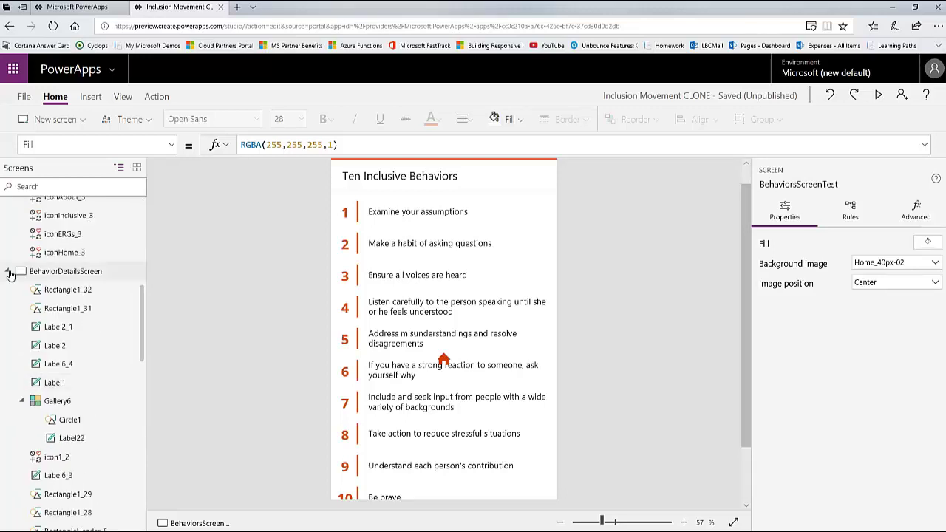
pyautogui.click(8, 271)
pyautogui.click(6, 290)
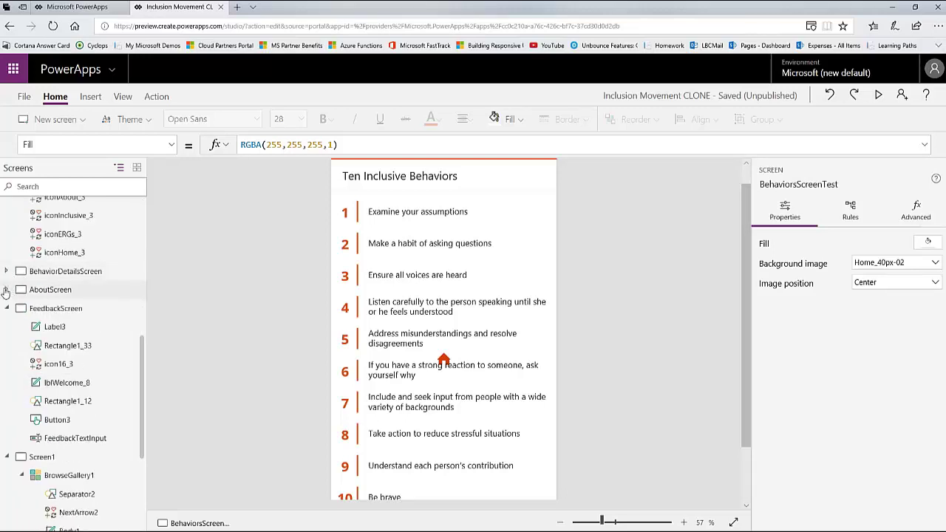
pyautogui.click(6, 308)
pyautogui.click(5, 327)
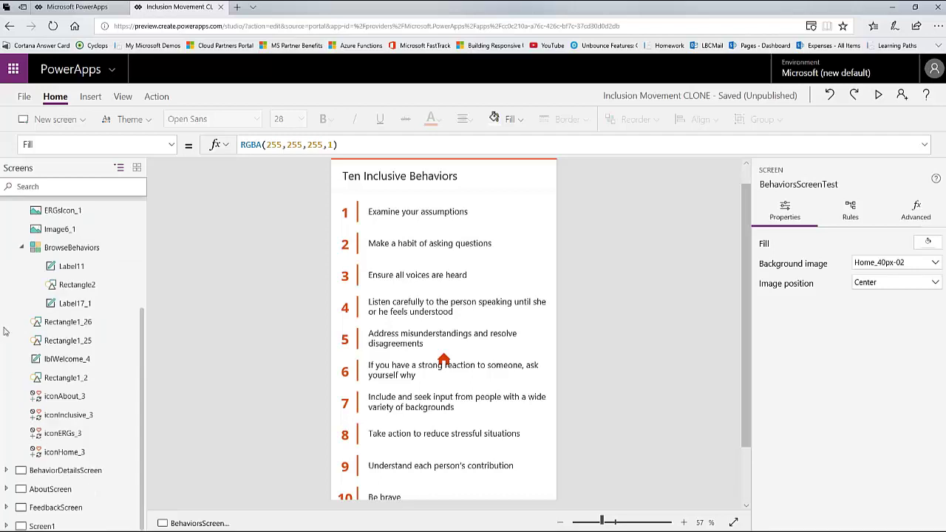
# Review the controls nested under BehaviorsScreenTest and check the options available for that screen
pyautogui.scroll(3, 63, 412)
pyautogui.scroll(-2, 62, 412)
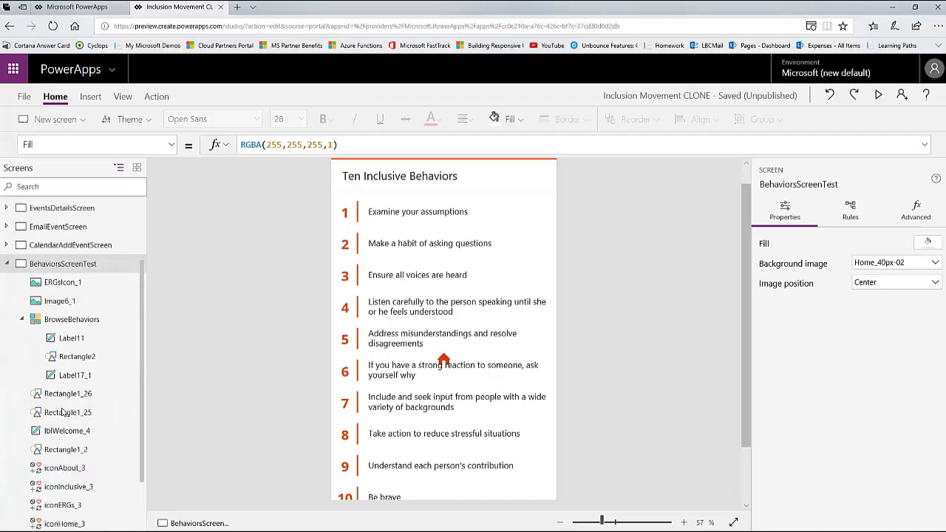
pyautogui.scroll(-2, 62, 412)
pyautogui.scroll(2, 49, 399)
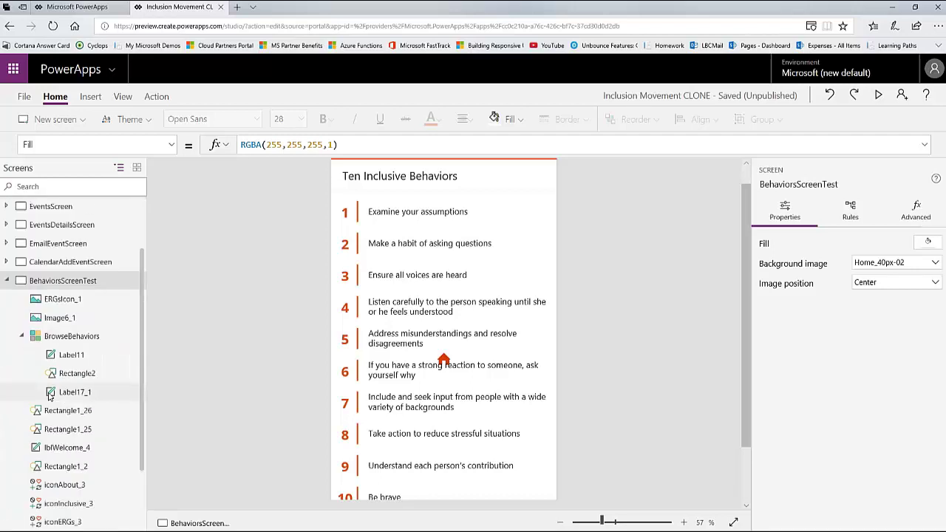
pyautogui.click(128, 281)
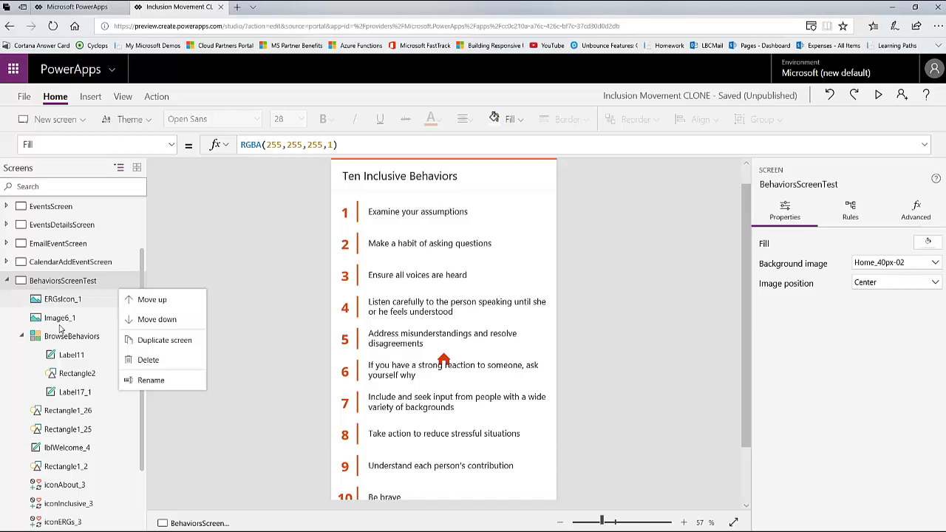
pyautogui.scroll(-3, 67, 337)
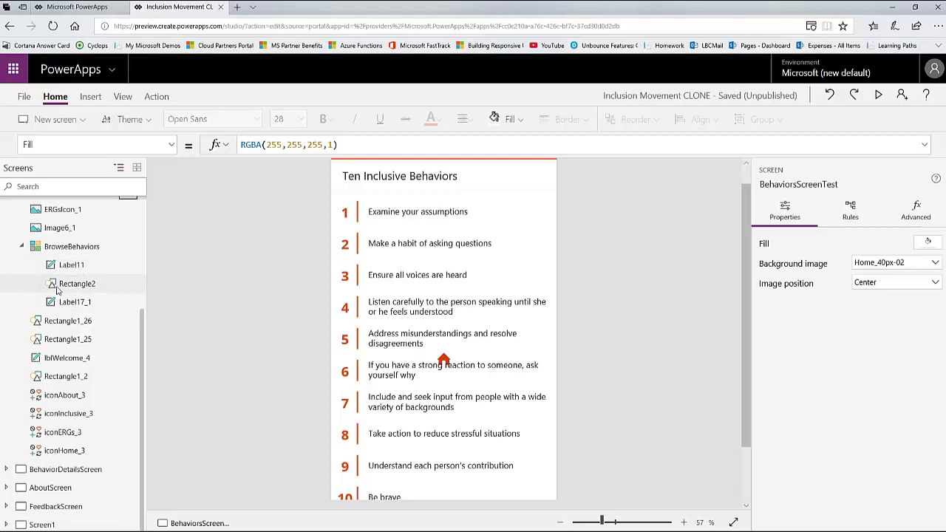
# Browse the insertable icons down to the geometric shapes such as Circle and Rectangle, then close the list without inserting anything
pyautogui.click(92, 99)
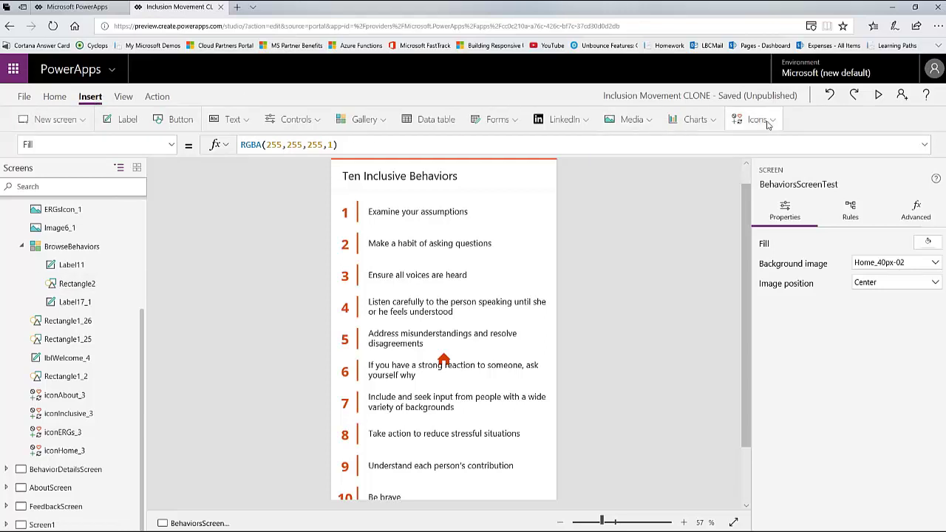
pyautogui.click(767, 125)
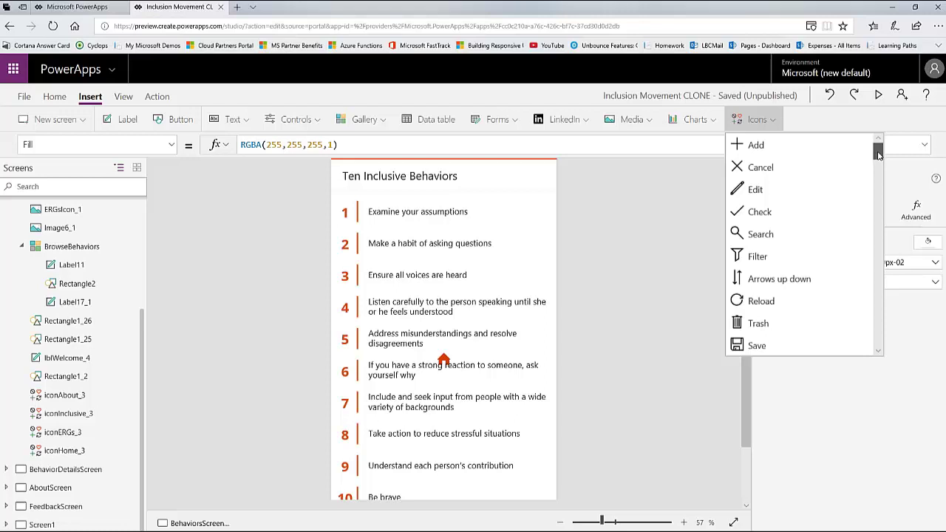
pyautogui.moveTo(879, 152); pyautogui.dragTo(880, 338)
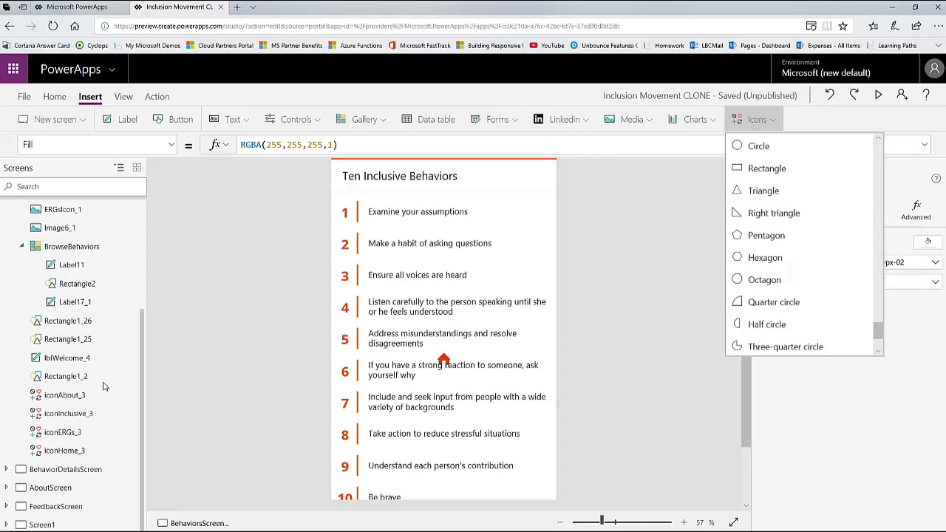
pyautogui.click(744, 124)
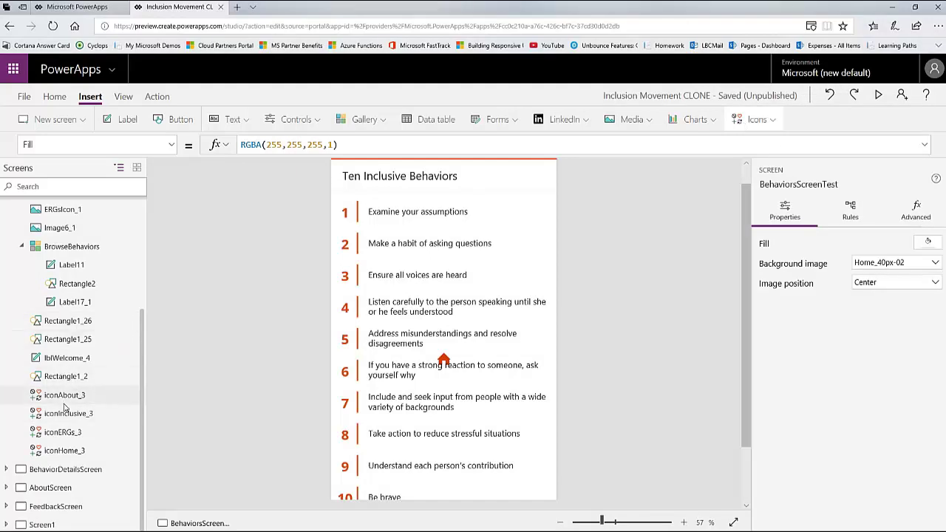
# Select the ERGsIcon_1 image on BehaviorsScreenTest and examine its properties down to the border radius and tab index
pyautogui.scroll(3, 64, 407)
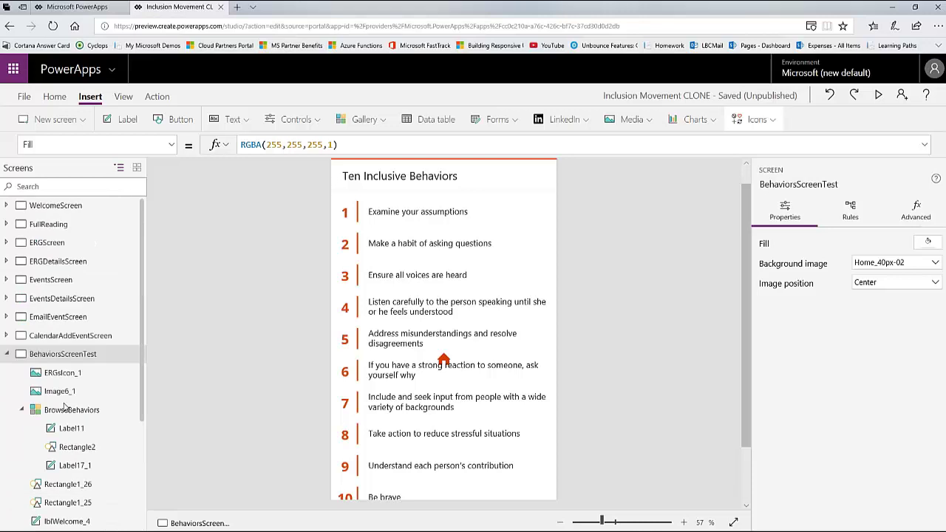
pyautogui.click(70, 377)
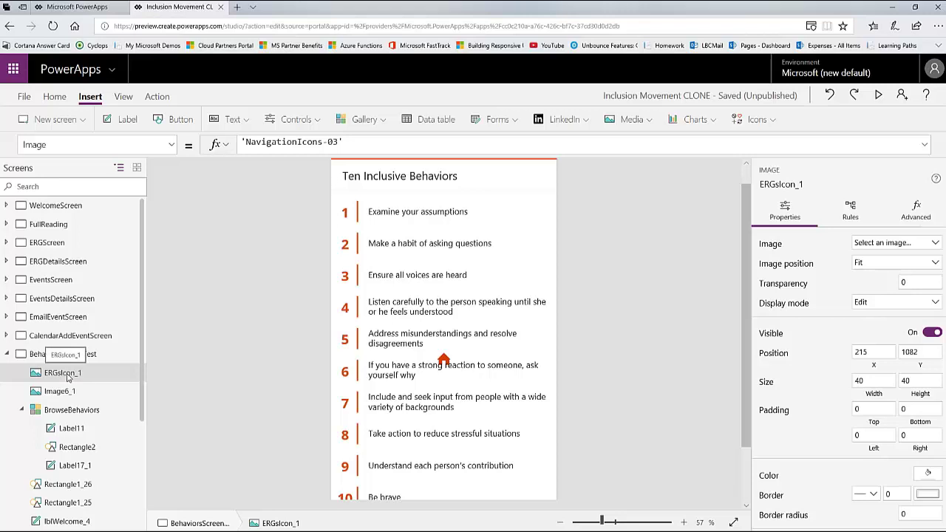
pyautogui.scroll(-3, 845, 424)
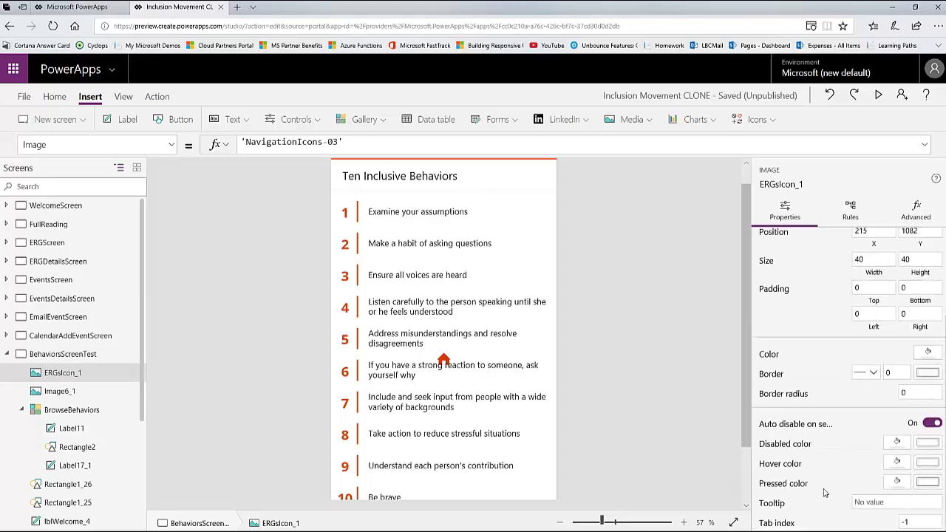
pyautogui.click(903, 393)
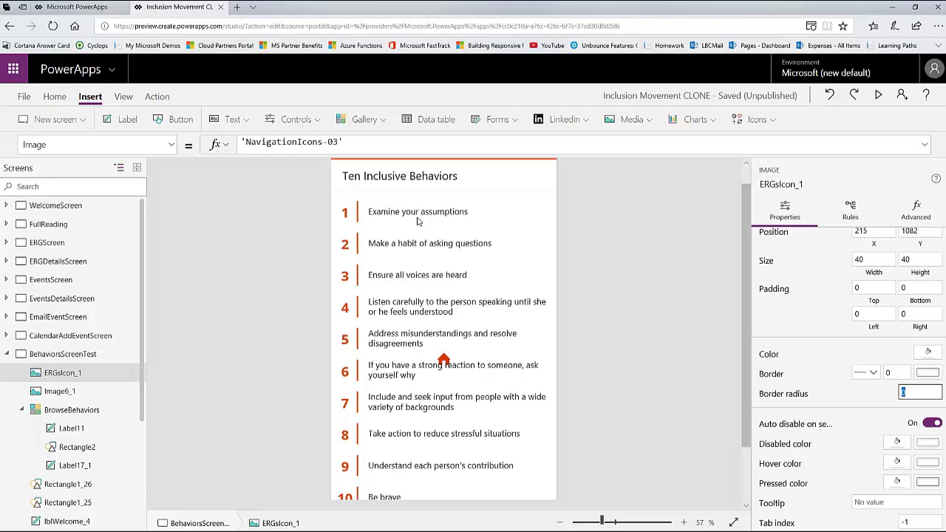
# Open powerapps.microsoft.com in a new browser tab and go to its Documentation page
pyautogui.click(235, 8)
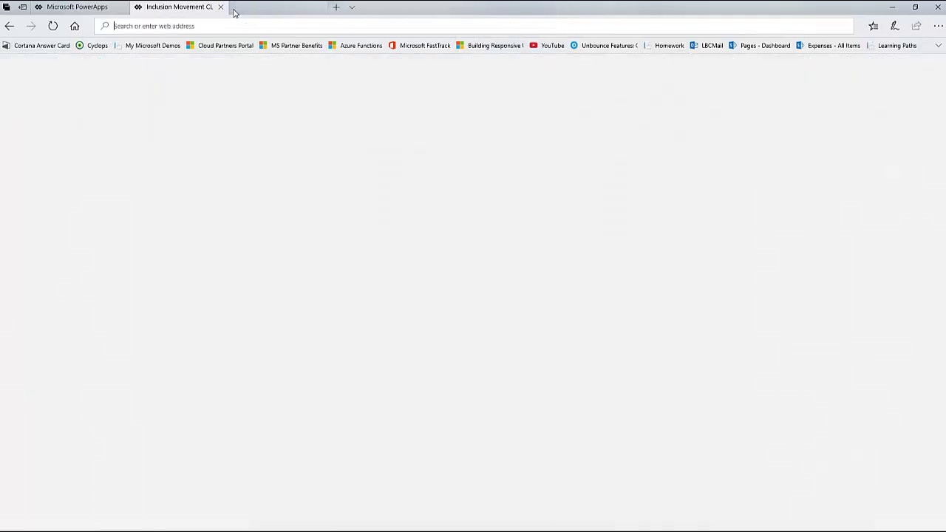
pyautogui.write('power')
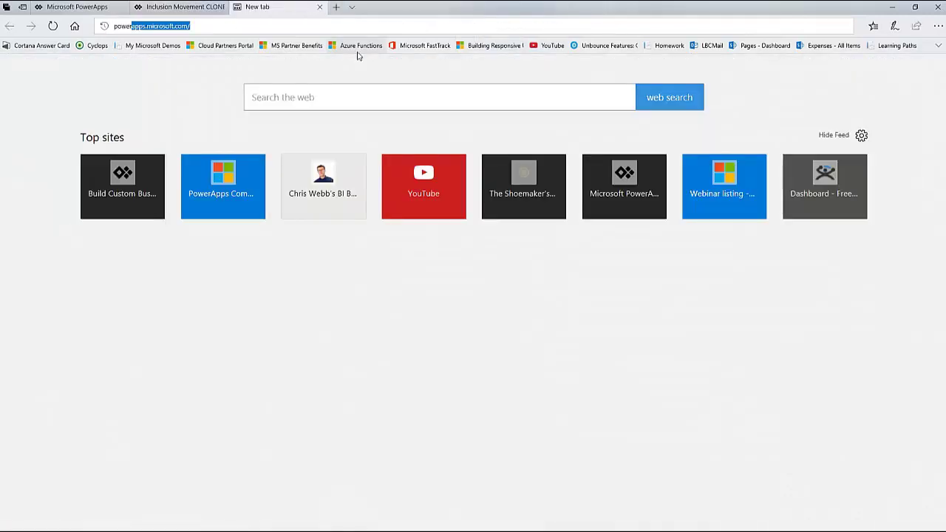
pyautogui.press('Return')
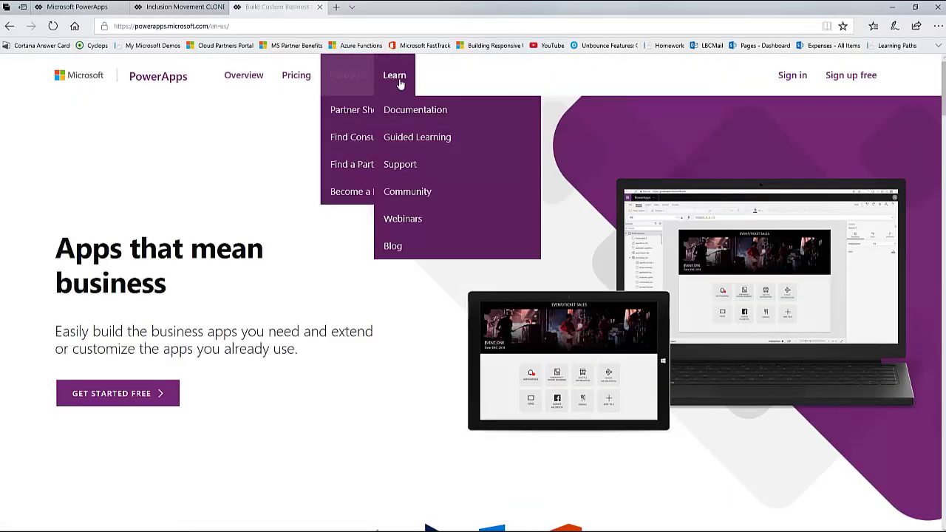
pyautogui.click(408, 115)
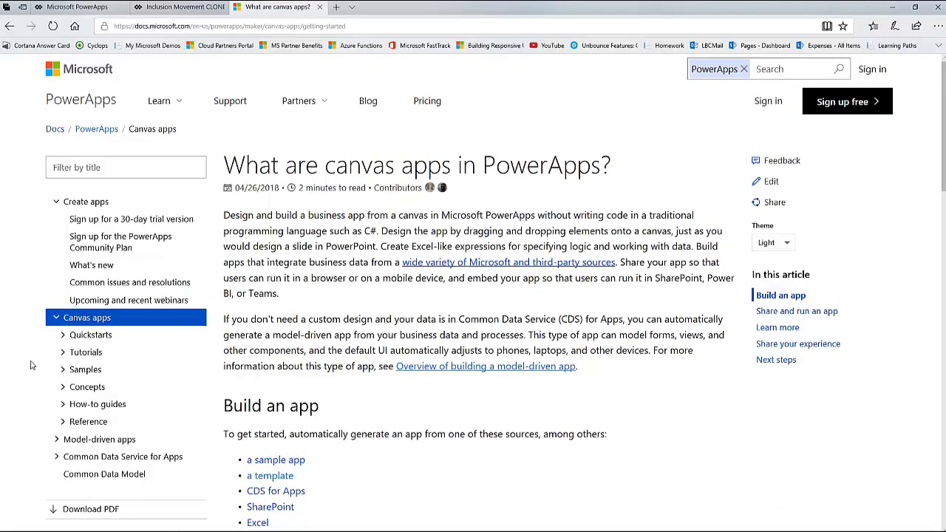
# Open the Controls reference for canvas apps and look through the list of controls
pyautogui.scroll(-1, 34, 370)
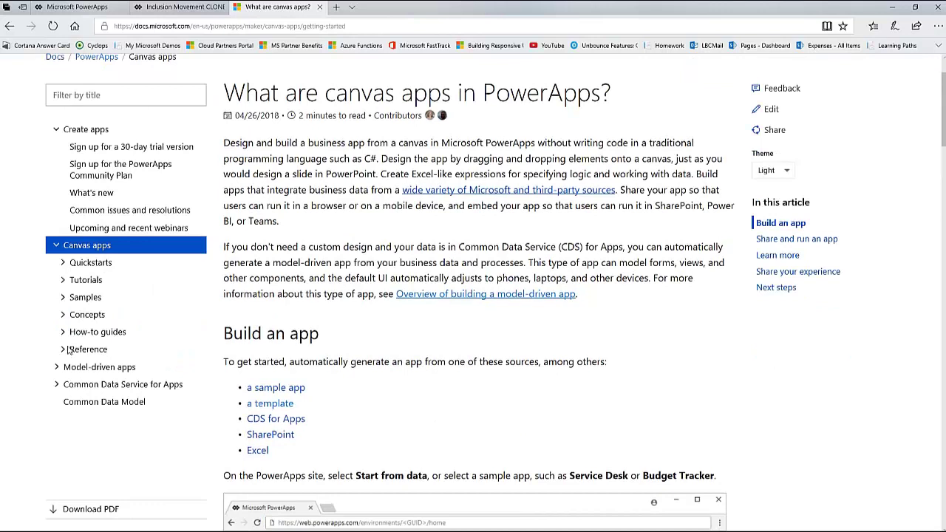
pyautogui.click(64, 349)
pyautogui.scroll(-1, 96, 375)
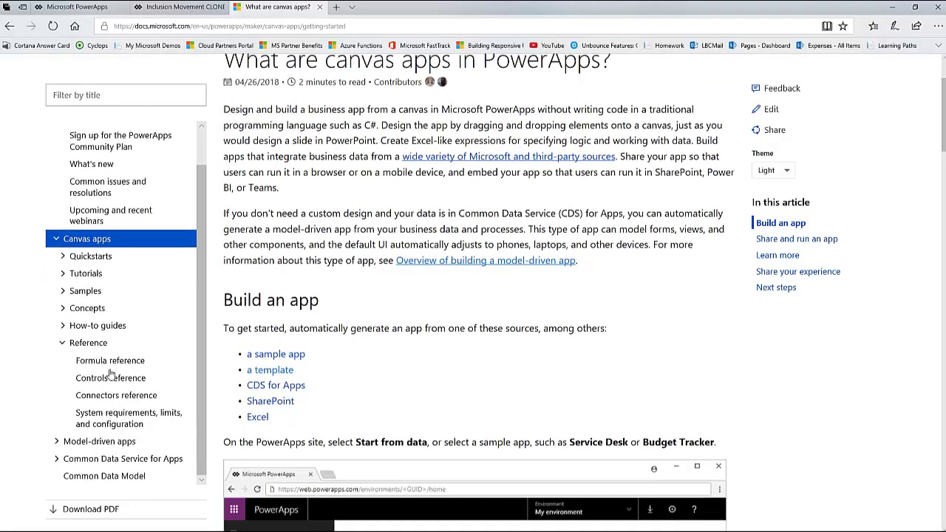
pyautogui.click(99, 382)
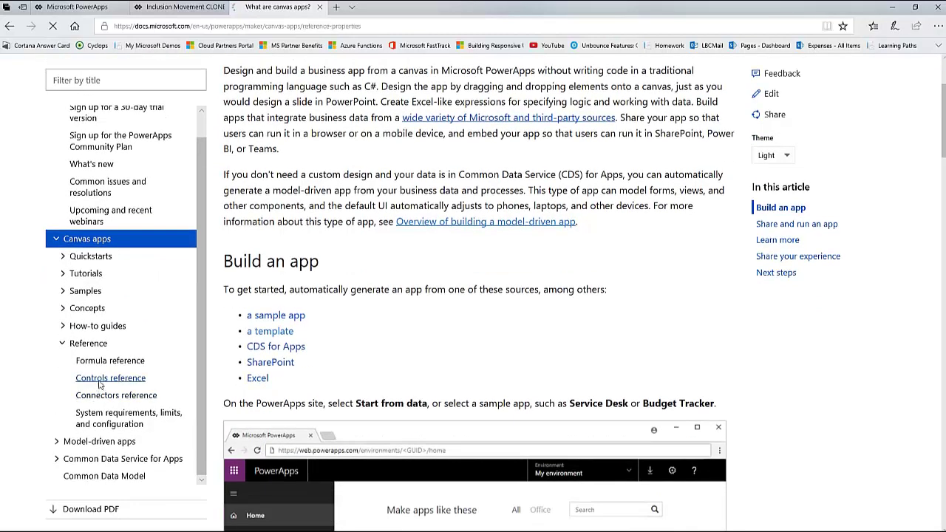
pyautogui.scroll(-2, 394, 345)
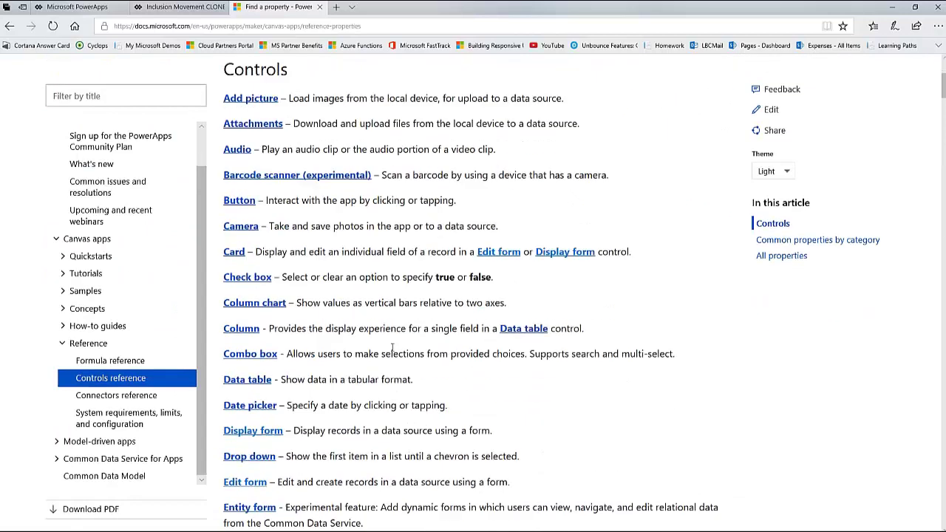
pyautogui.scroll(-7, 389, 348)
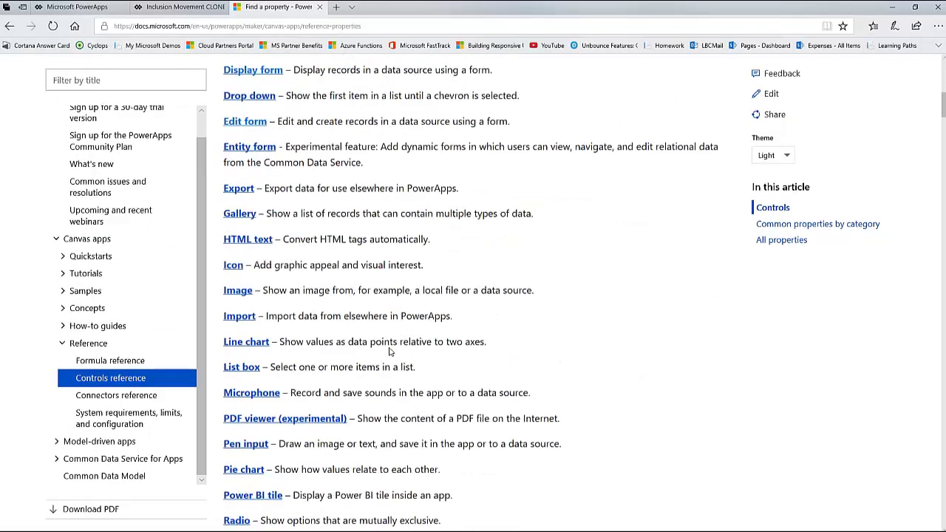
pyautogui.scroll(-1, 389, 352)
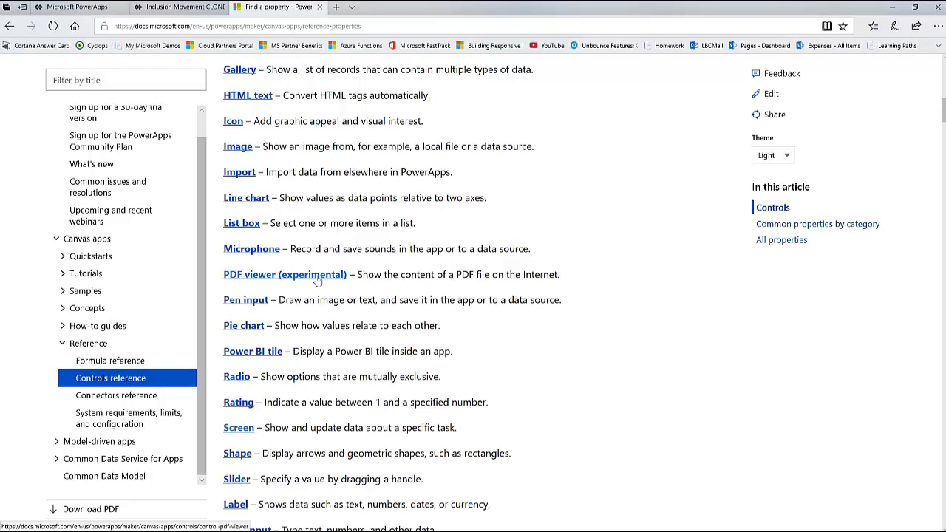
pyautogui.scroll(2, 318, 279)
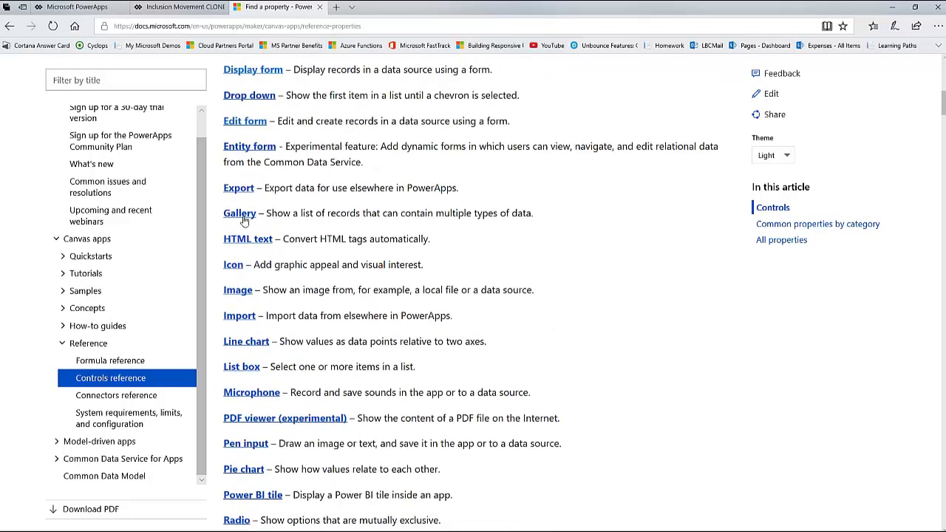
# Open the Gallery control's reference page, examine its key and additional properties, and select the page's web address
pyautogui.click(242, 215)
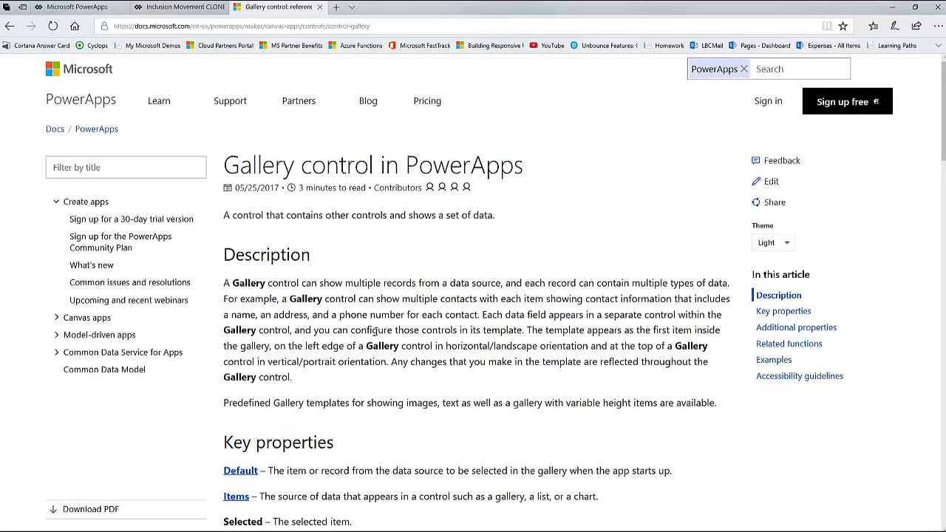
pyautogui.scroll(-3, 375, 335)
pyautogui.scroll(-2, 375, 335)
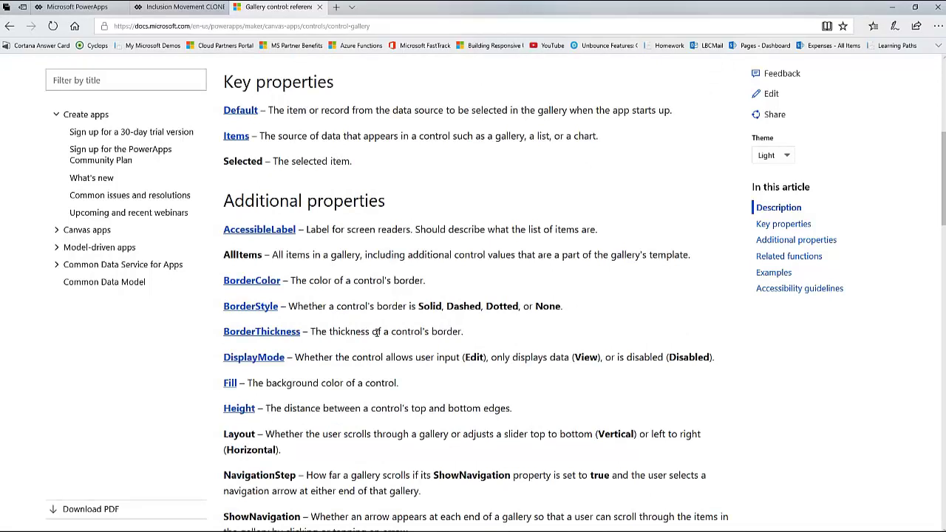
pyautogui.moveTo(223, 82); pyautogui.dragTo(298, 86)
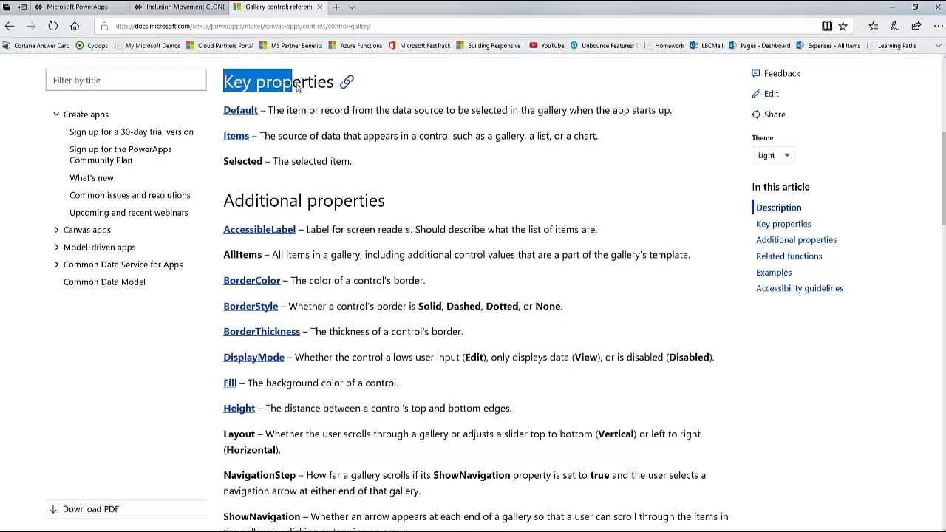
pyautogui.click(333, 26)
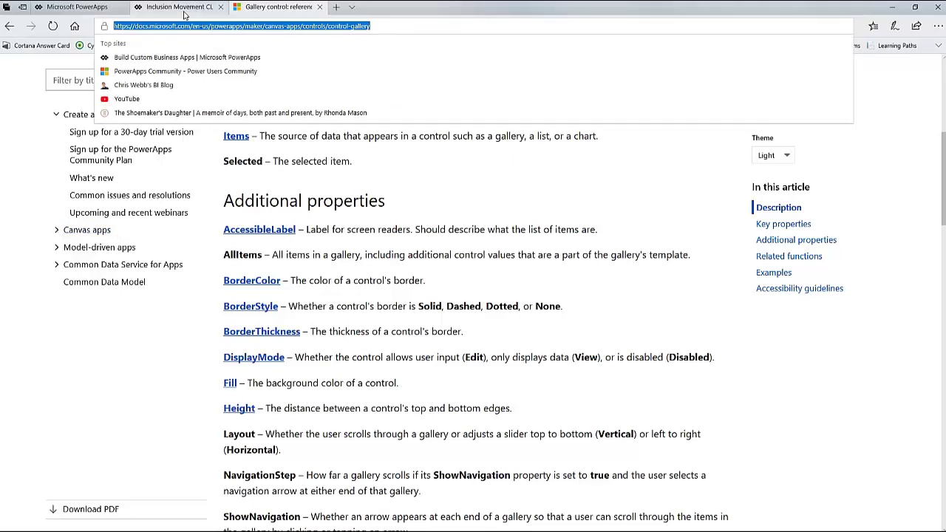
# Return to the Inclusion Movement CLONE editor and view its screens as thumbnails and as a collapsed list
pyautogui.scroll(4, 177, 17)
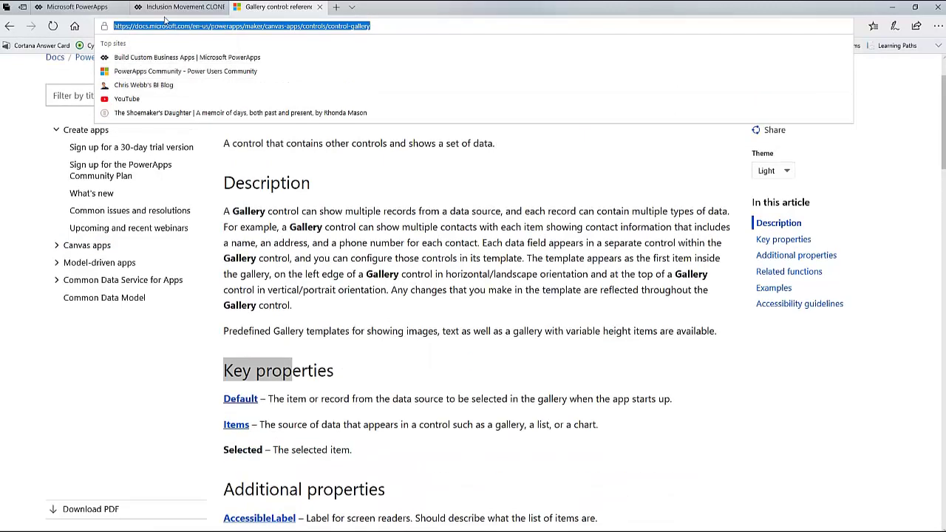
pyautogui.click(167, 11)
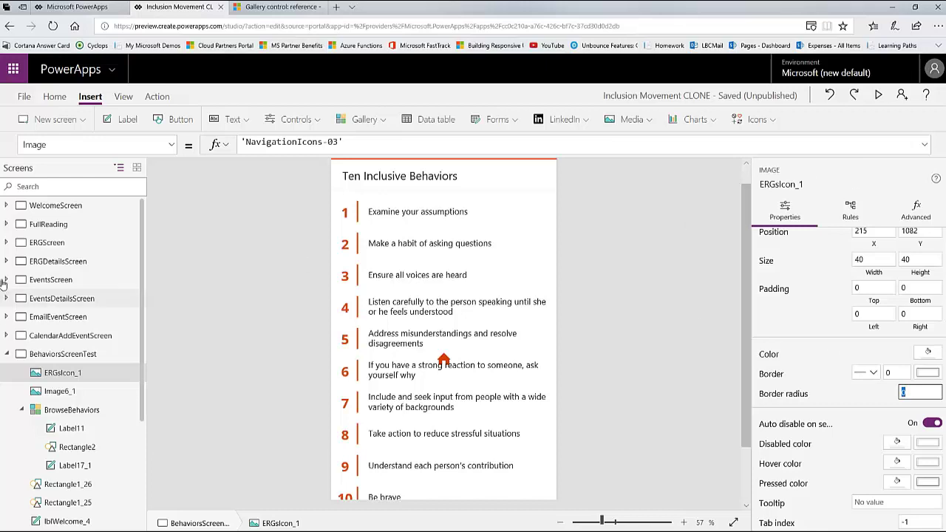
pyautogui.click(6, 354)
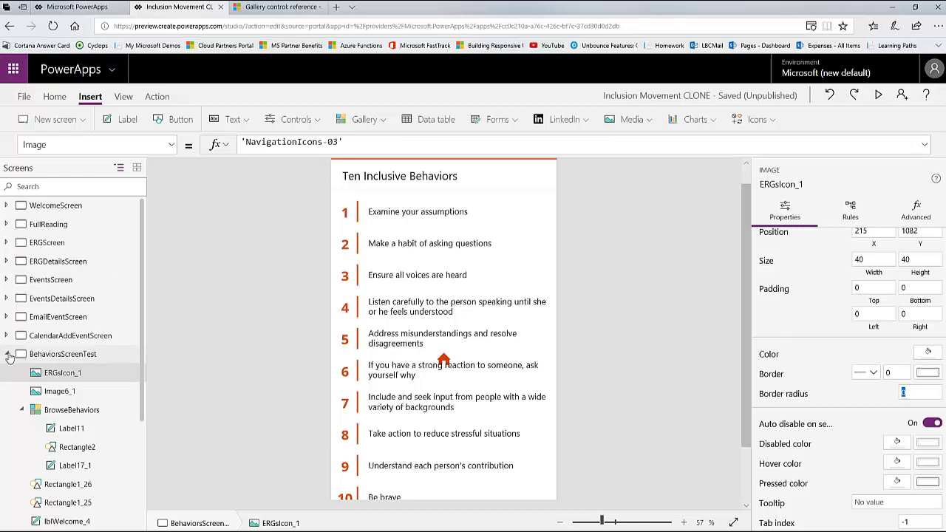
pyautogui.click(138, 170)
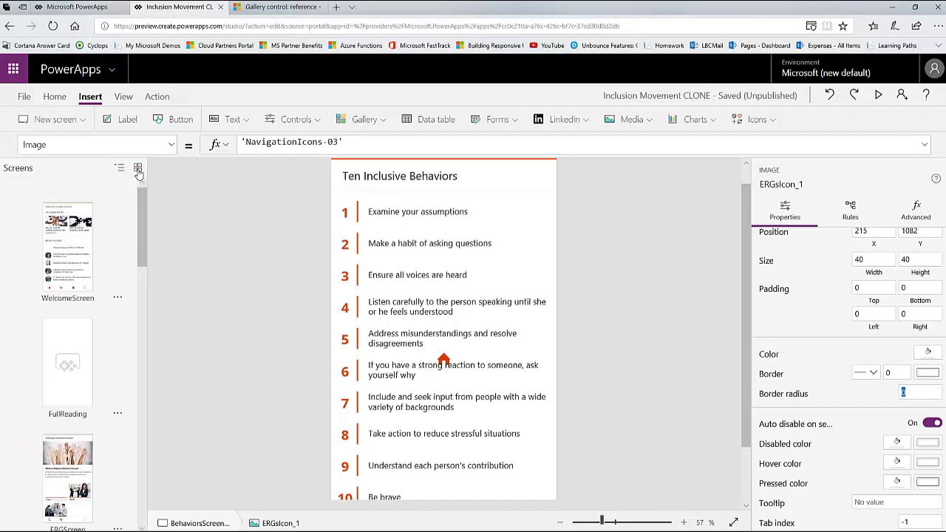
pyautogui.click(119, 170)
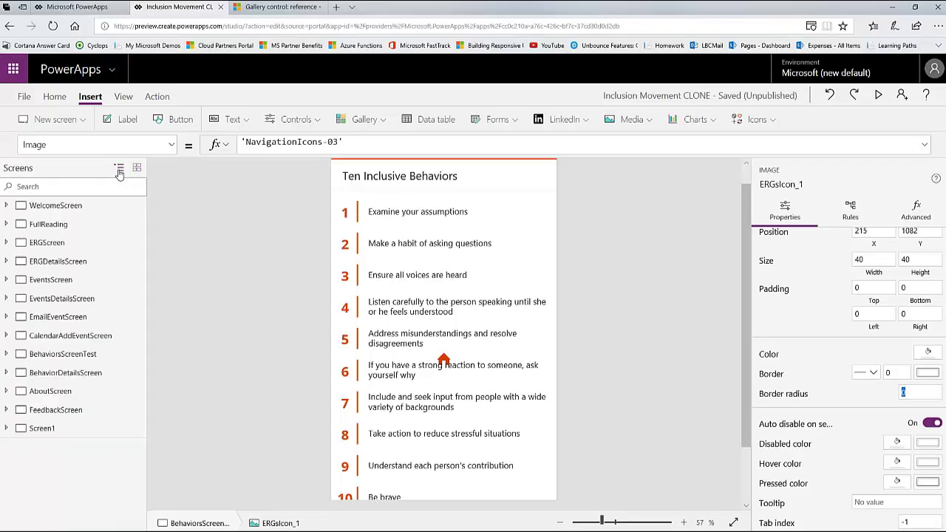
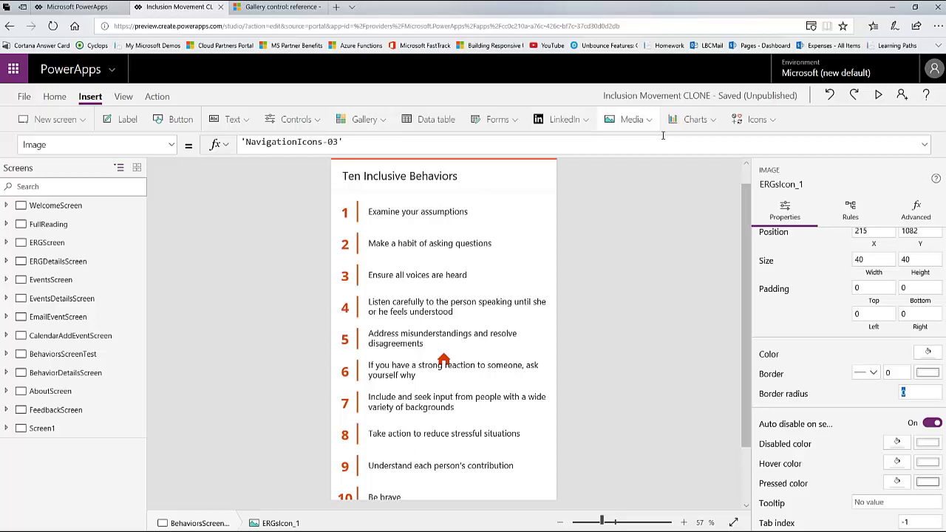
# Look through the gallery layouts and the form types available for insertion
pyautogui.click(385, 129)
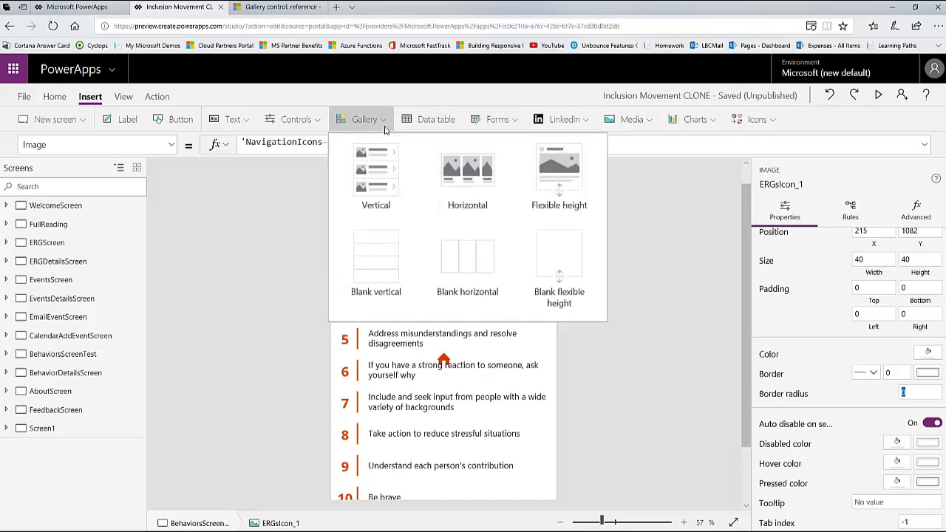
pyautogui.click(518, 126)
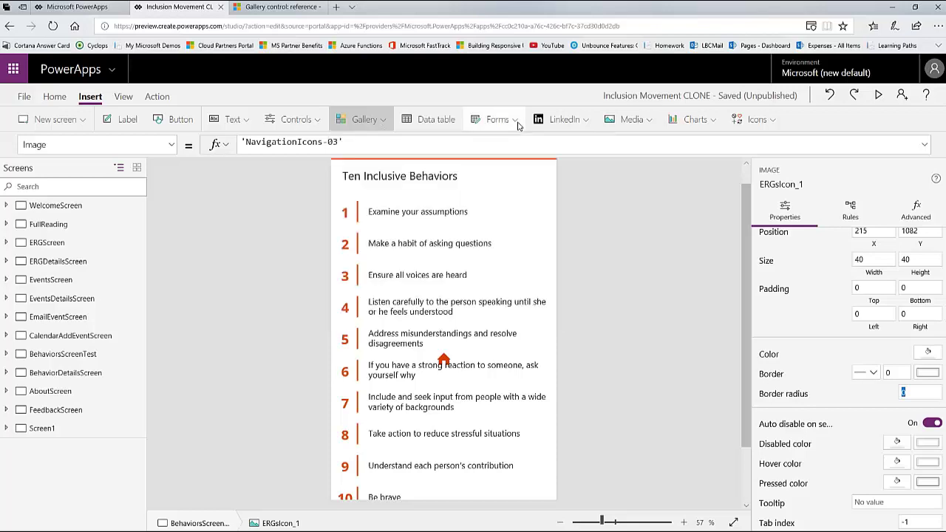
pyautogui.click(518, 125)
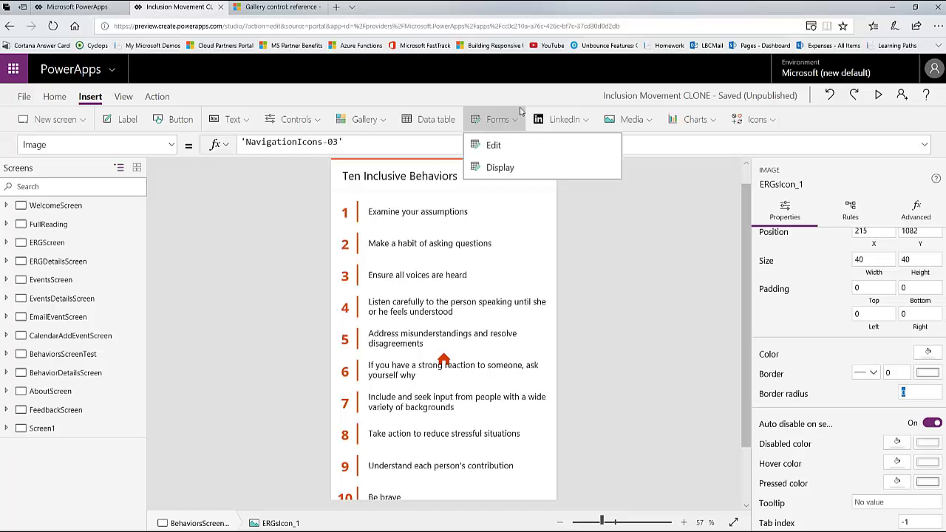
pyautogui.click(523, 102)
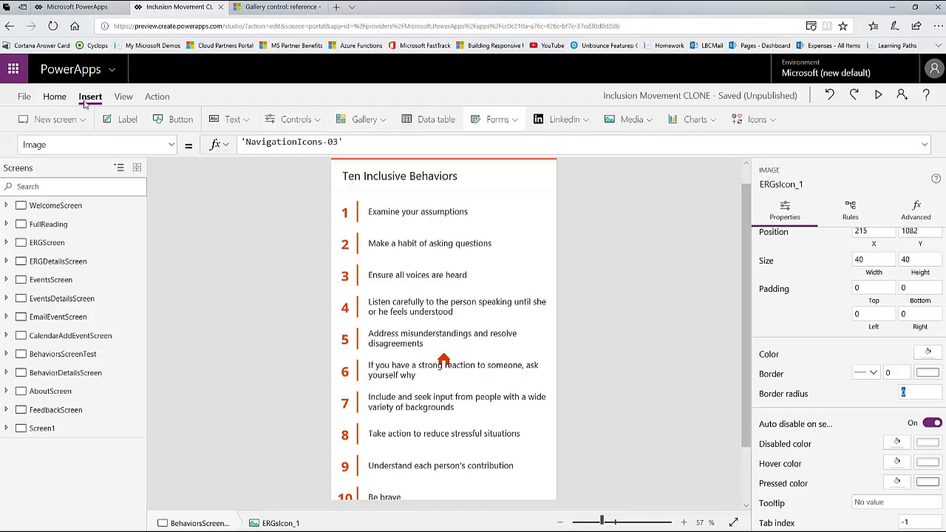
# Insert a button on BehaviorsScreenTest, narrow it to 196 and place it beside the Ten Inclusive Behaviors heading at X 422, Y 15
pyautogui.click(288, 336)
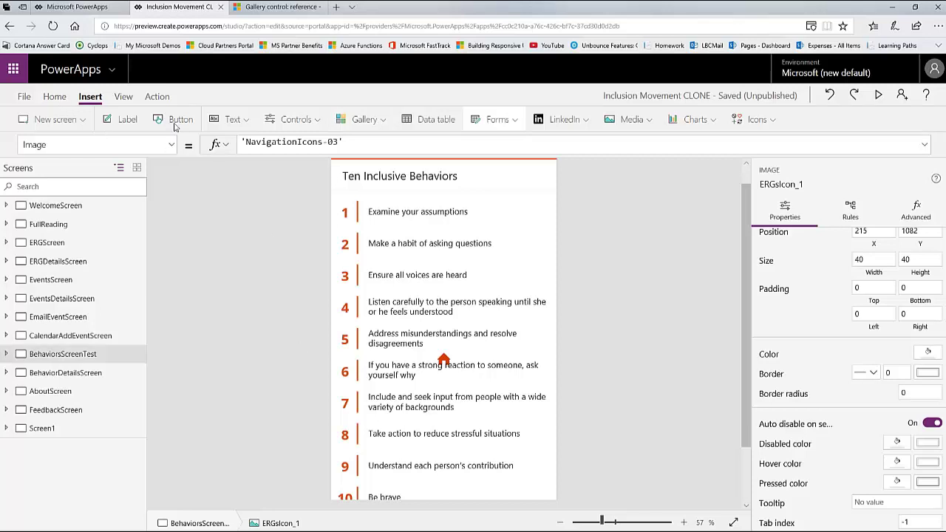
pyautogui.moveTo(174, 126)
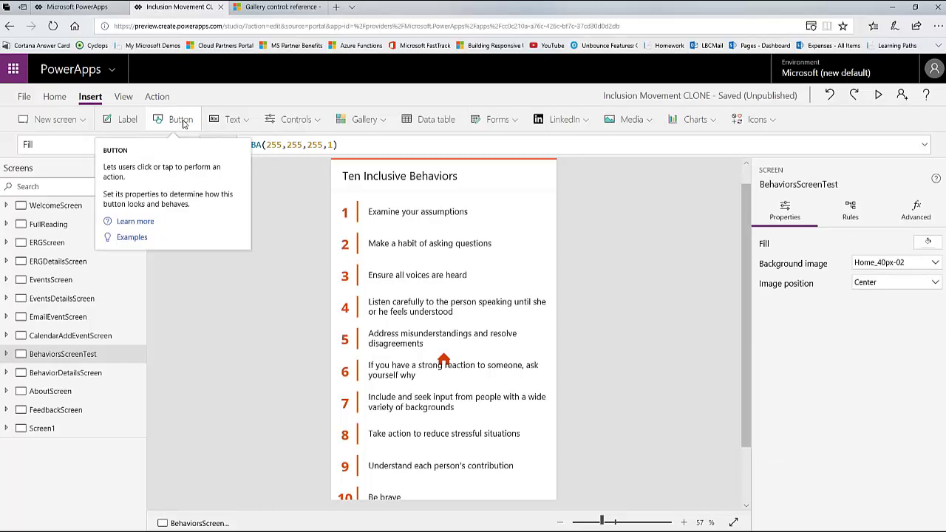
pyautogui.click(182, 121)
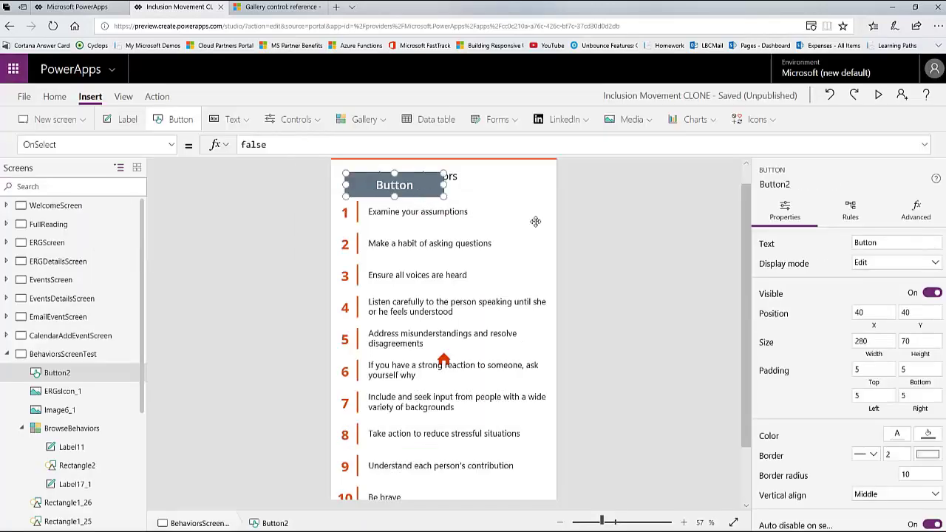
pyautogui.moveTo(535, 221)
pyautogui.mouseDown()
pyautogui.moveTo(539, 215)
pyautogui.moveTo(523, 220)
pyautogui.mouseUp()
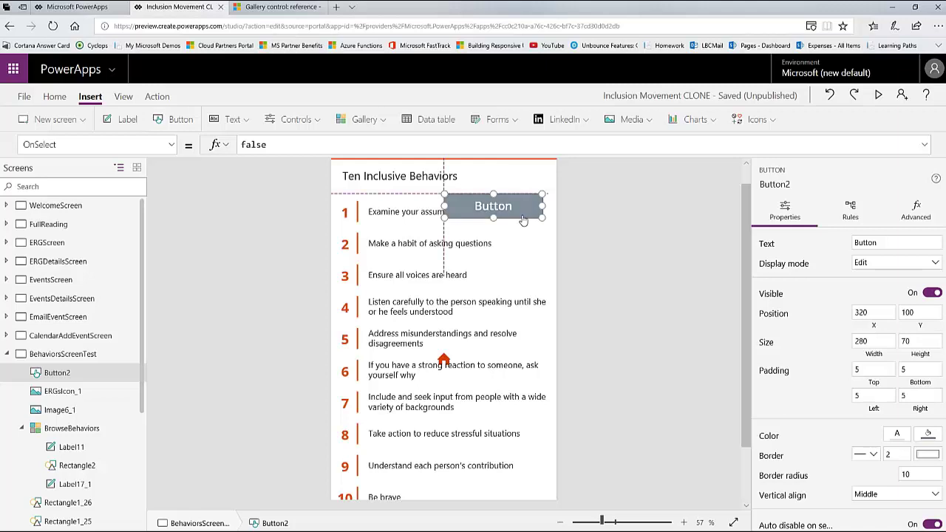
pyautogui.click(169, 98)
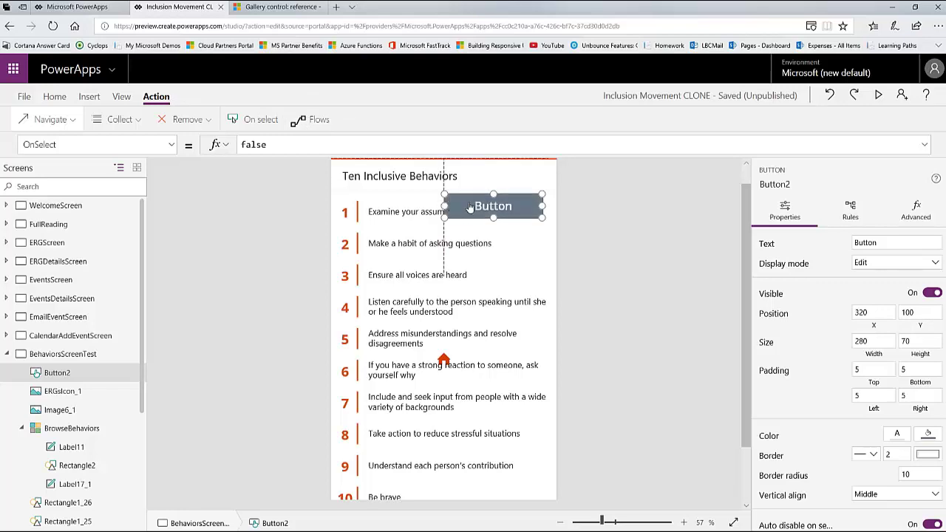
pyautogui.moveTo(444, 202); pyautogui.dragTo(529, 164)
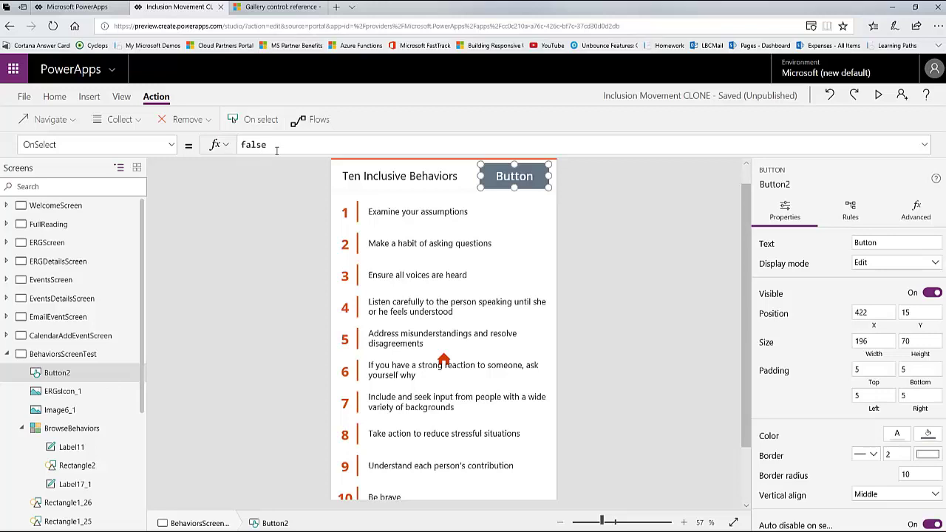
# Try the Remove and Collect actions on the new button, and set its OnSelect to Navigate(Screen1, Fade)
pyautogui.click(209, 125)
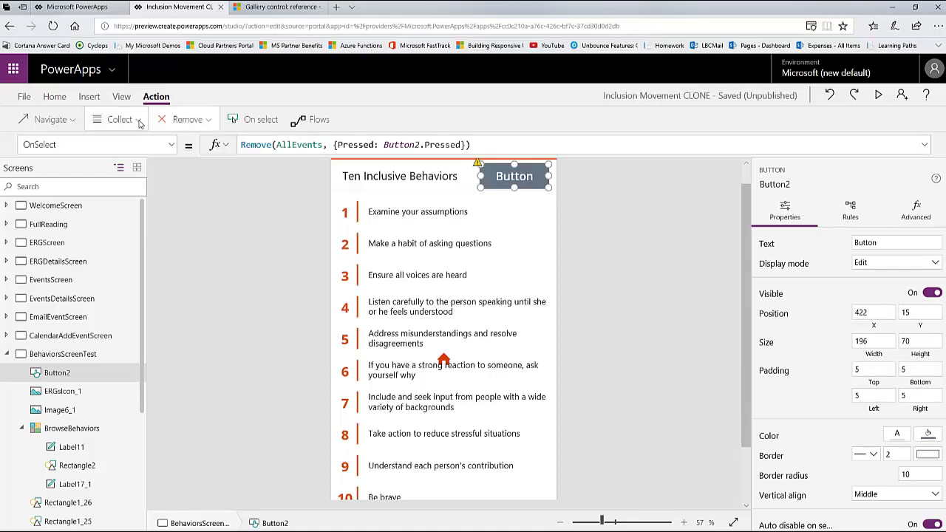
pyautogui.click(137, 126)
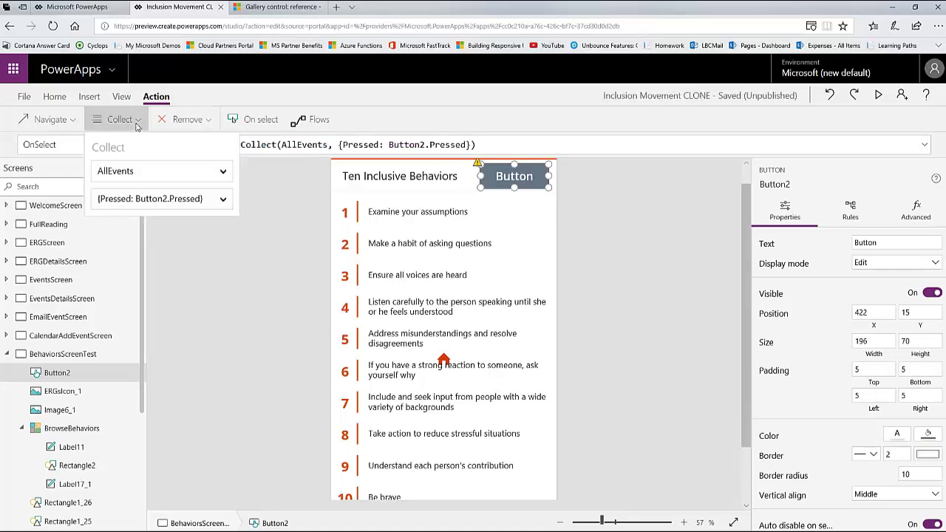
pyautogui.click(75, 125)
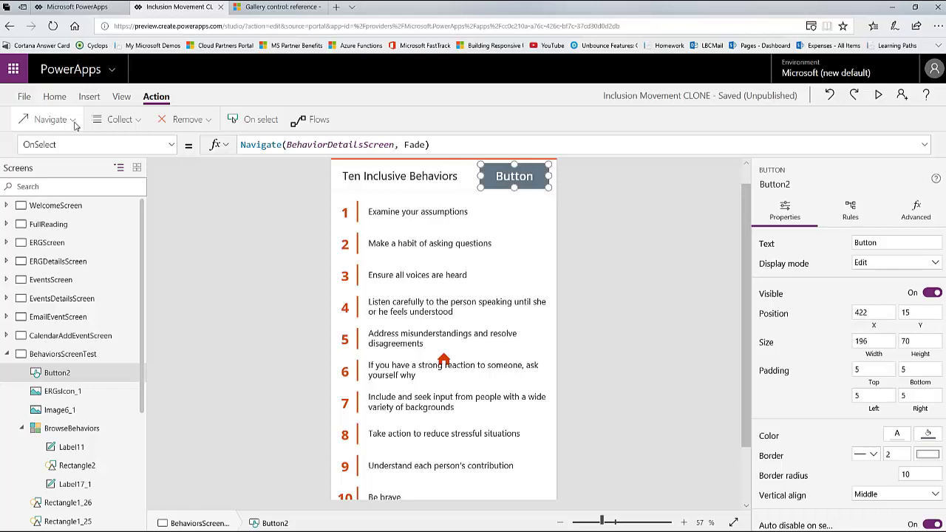
pyautogui.click(74, 122)
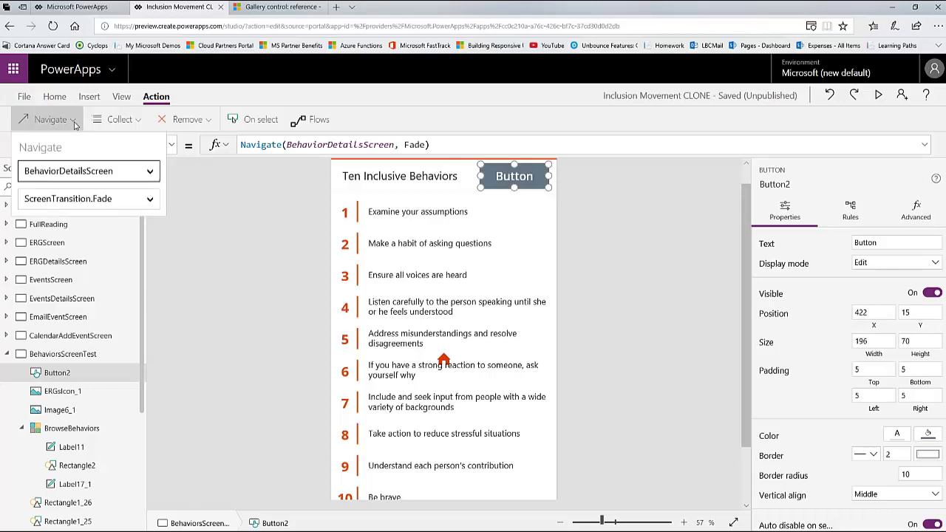
pyautogui.click(148, 177)
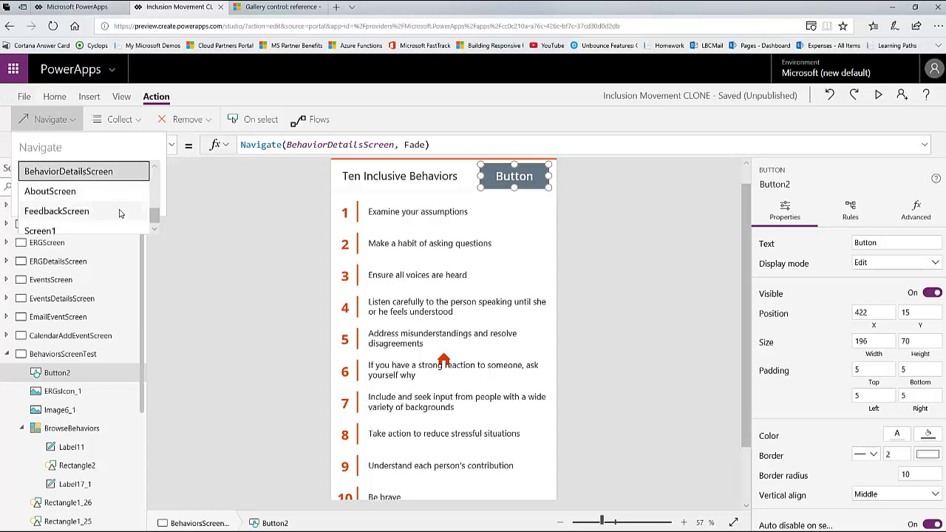
pyautogui.scroll(-1, 120, 213)
pyautogui.click(95, 224)
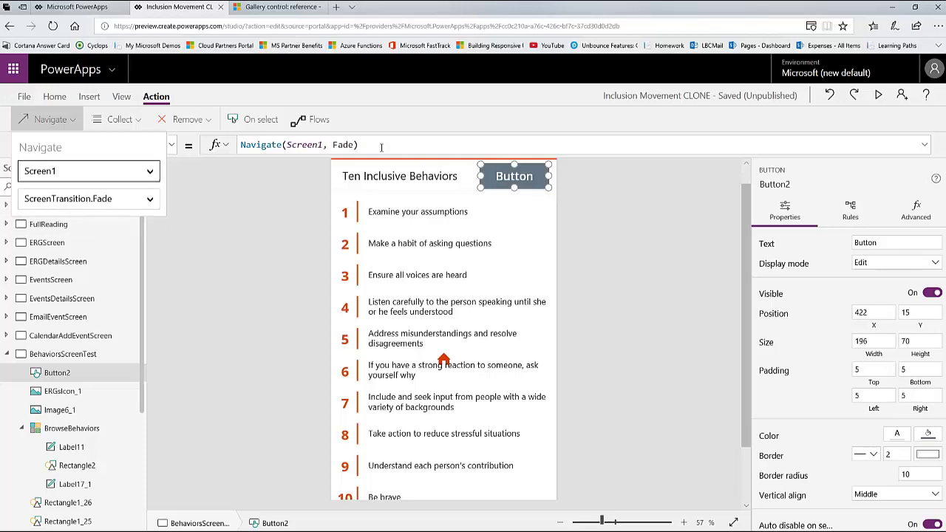
pyautogui.click(382, 147)
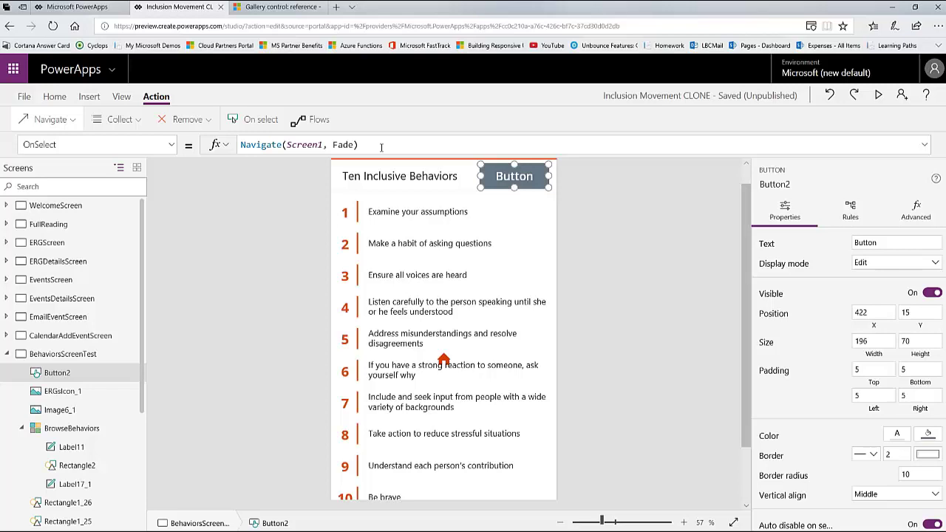
# Save the app, check its save status and return to the screen editor
pyautogui.hotkey('ctrl', 's')
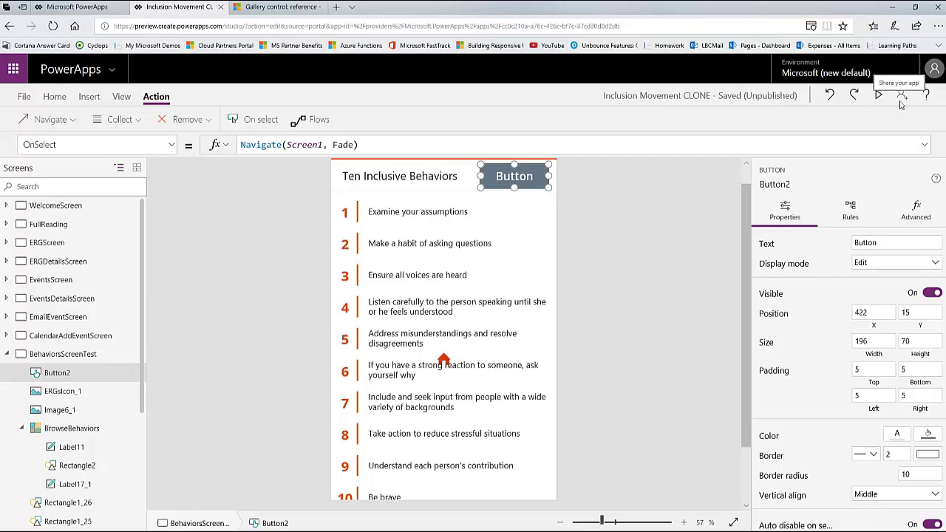
pyautogui.click(24, 97)
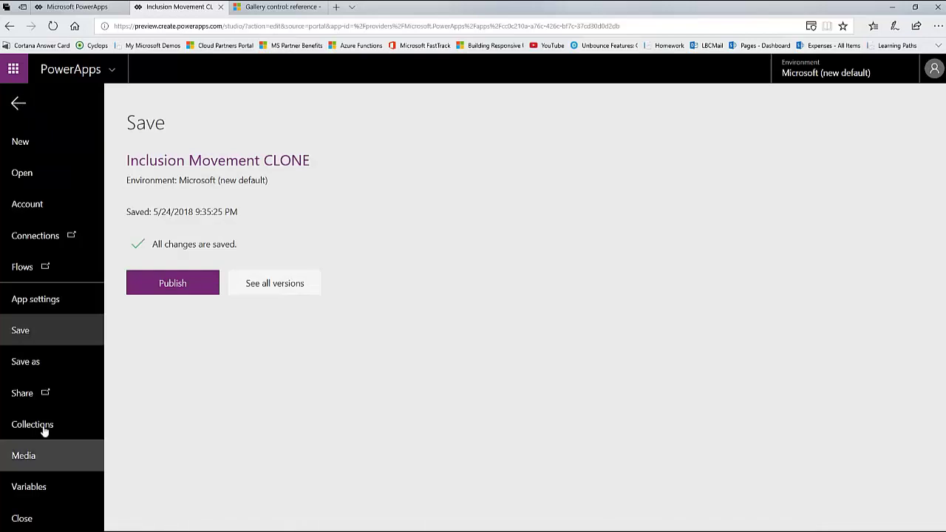
pyautogui.click(19, 108)
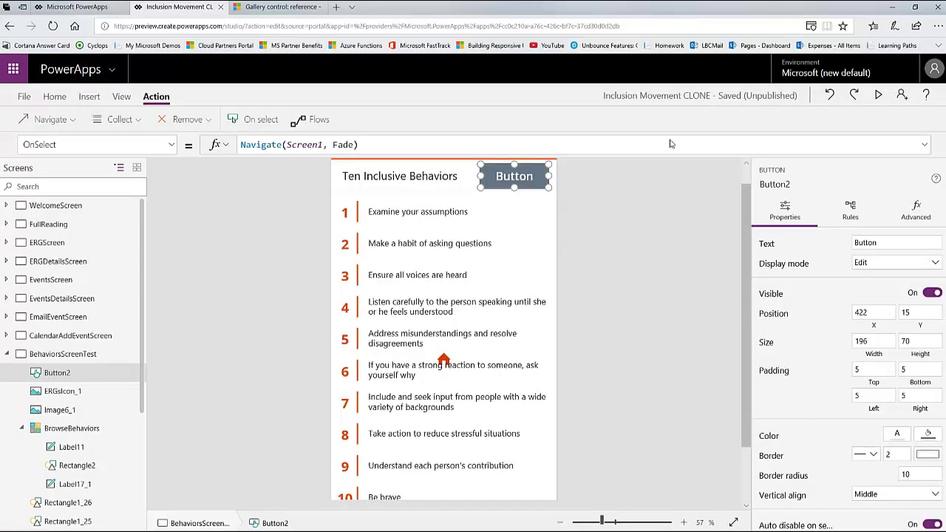
# Look at the app's view options and the function suggestions for the button's OnSelect formula
pyautogui.click(124, 97)
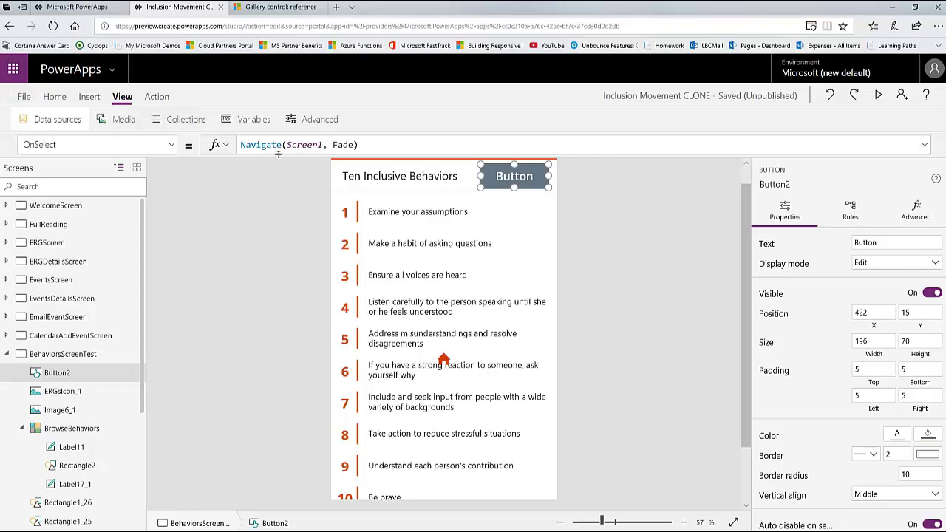
pyautogui.click(238, 145)
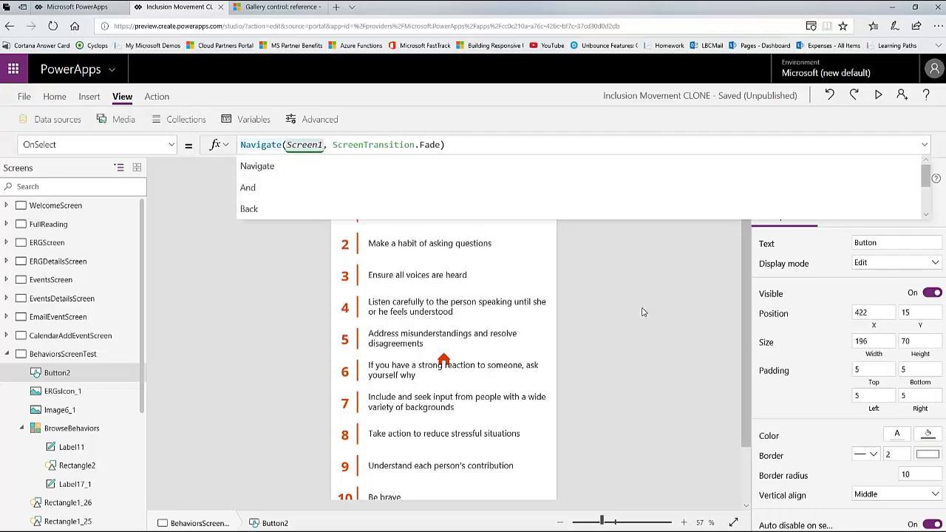
pyautogui.click(444, 165)
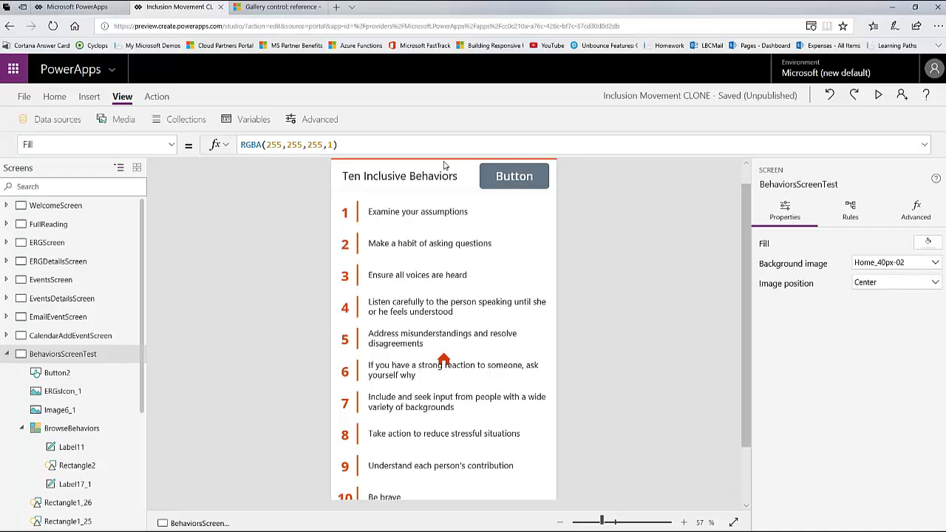
# Test the Visible setting of the number label in the BrowseBehaviors gallery and leave it turned off
pyautogui.click(347, 219)
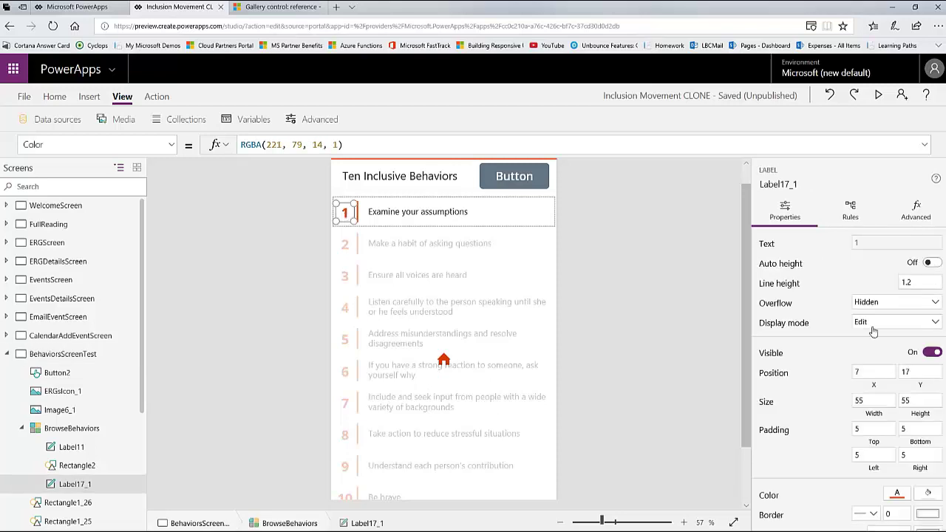
pyautogui.scroll(-3, 874, 331)
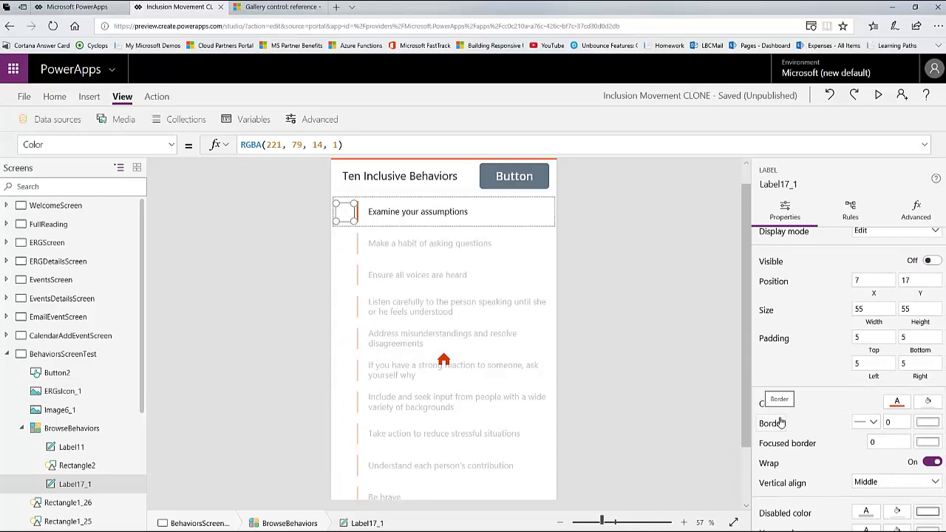
pyautogui.click(932, 261)
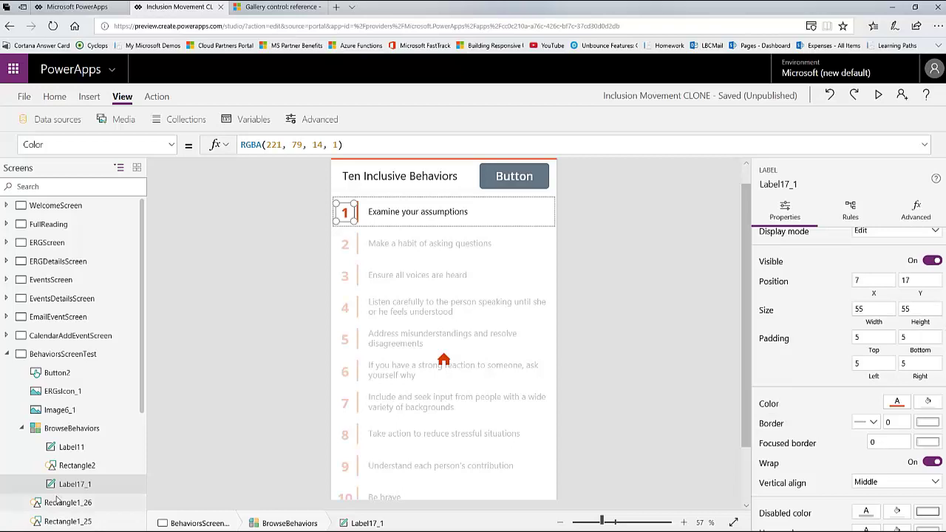
pyautogui.click(933, 261)
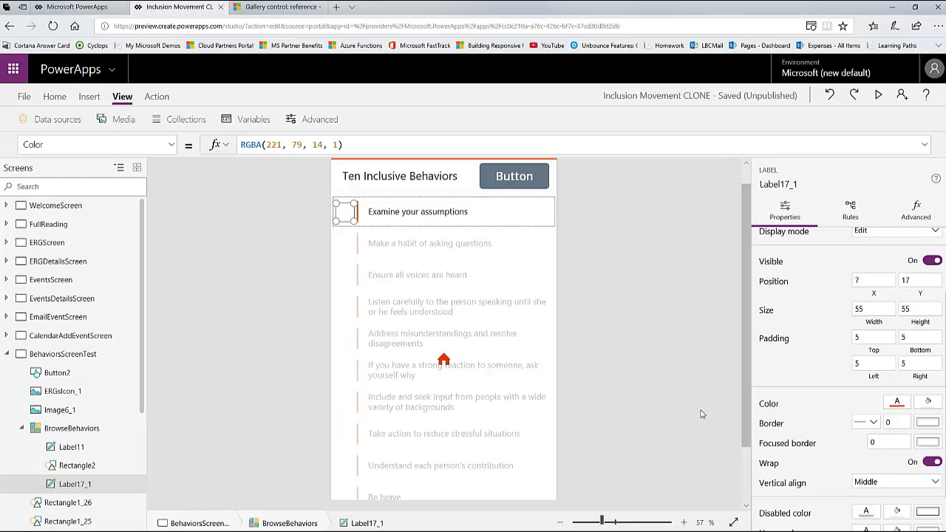
pyautogui.click(662, 436)
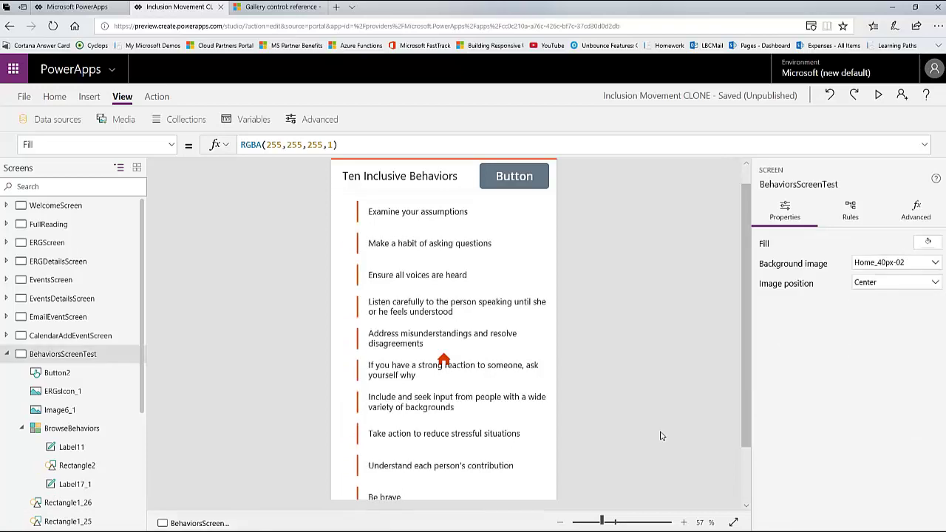
# Turn on the Visible setting of the number label Label17_1 in the BrowseBehaviors gallery
pyautogui.click(74, 484)
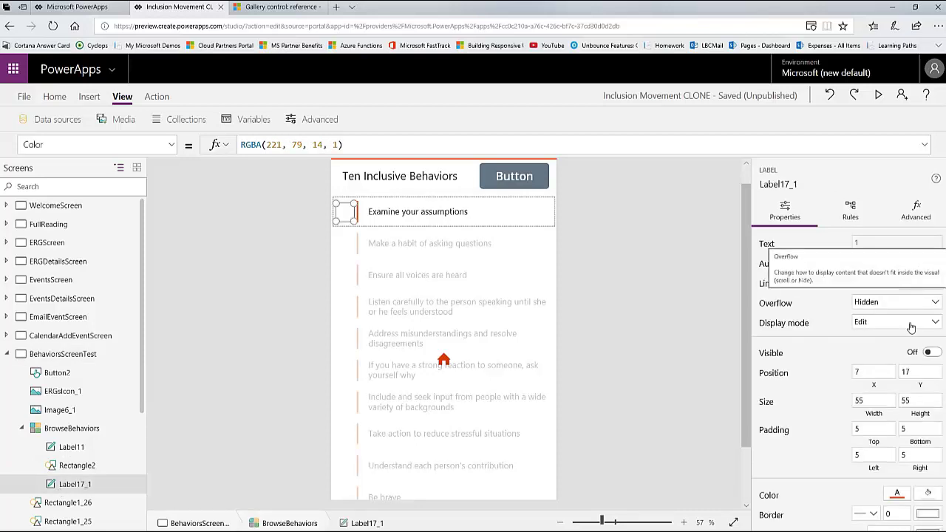
pyautogui.click(934, 354)
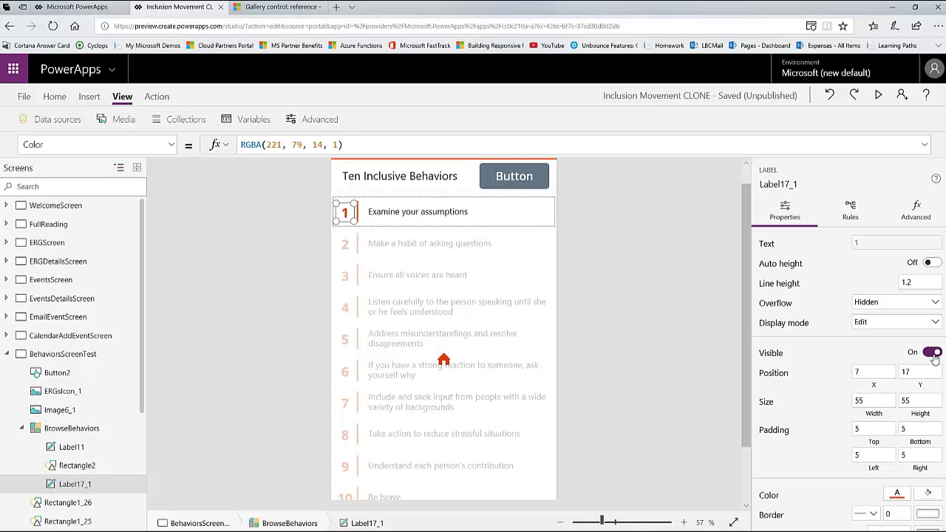
# Review the app settings for name and icon, screen size and orientation, and experimental features, and return to the screen editor
pyautogui.click(25, 98)
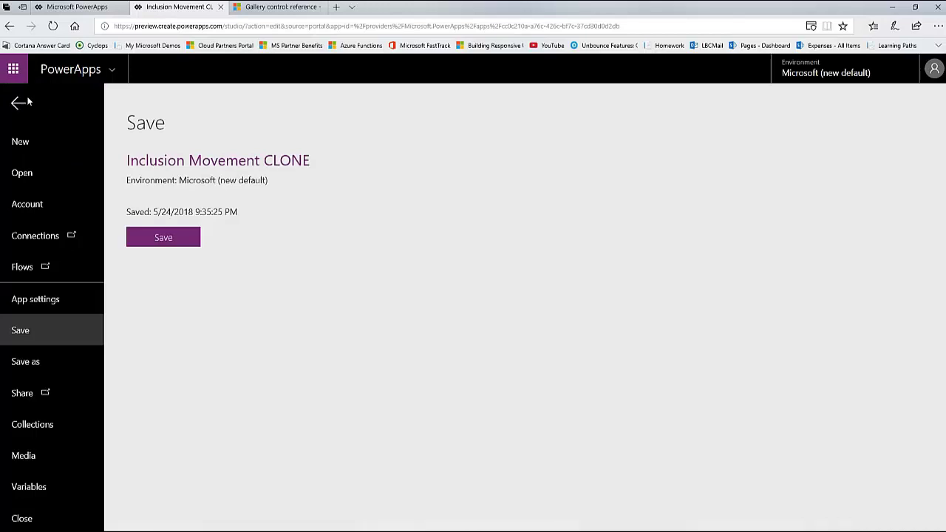
pyautogui.click(40, 309)
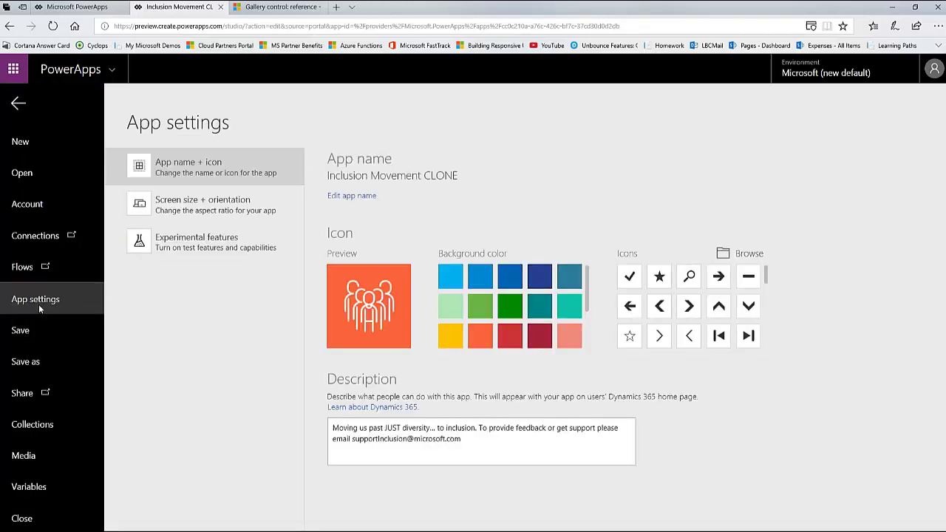
pyautogui.click(161, 212)
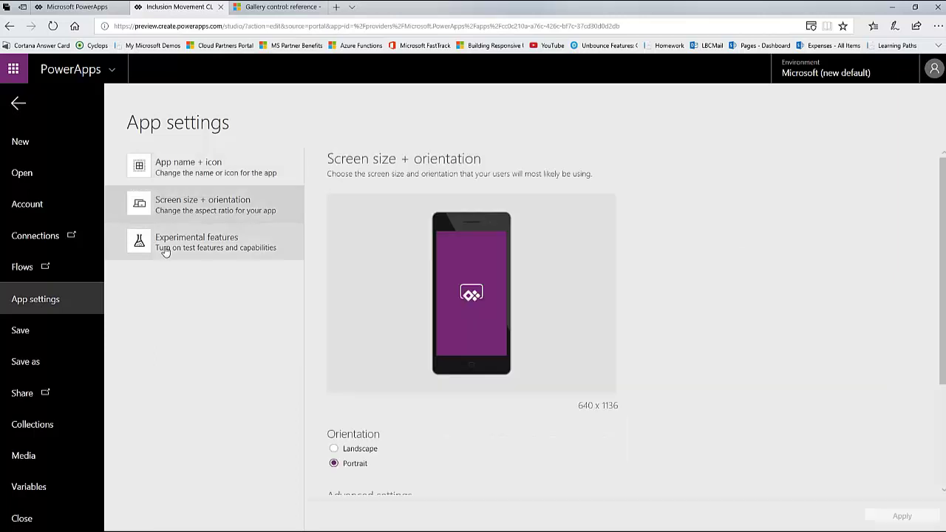
pyautogui.click(165, 251)
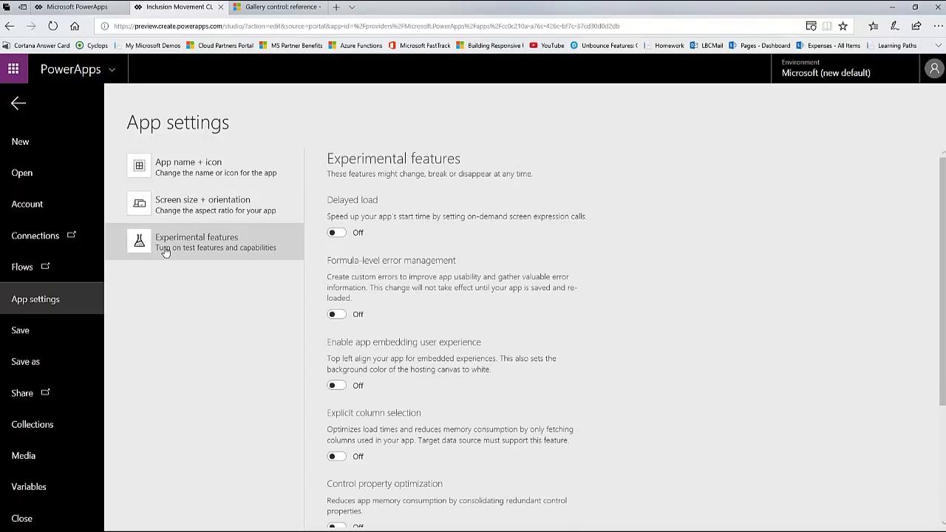
pyautogui.scroll(-3, 571, 251)
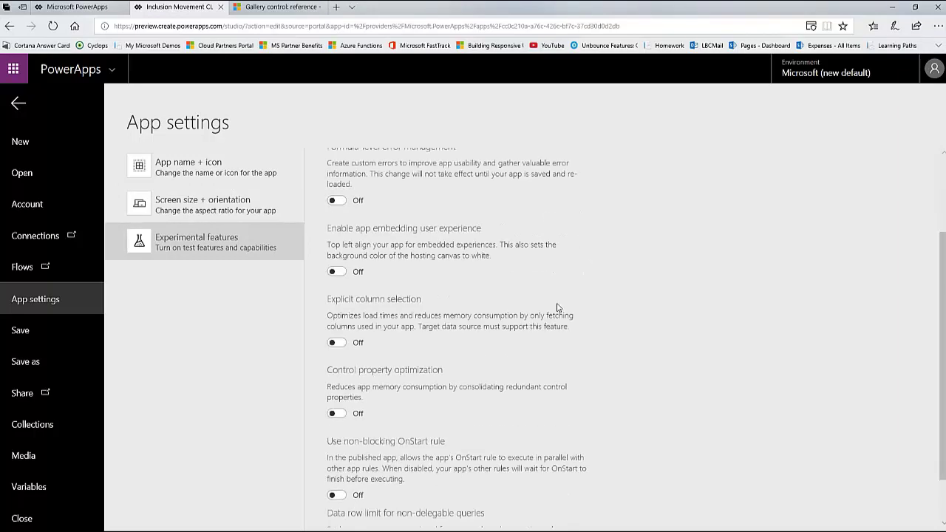
pyautogui.scroll(3, 576, 344)
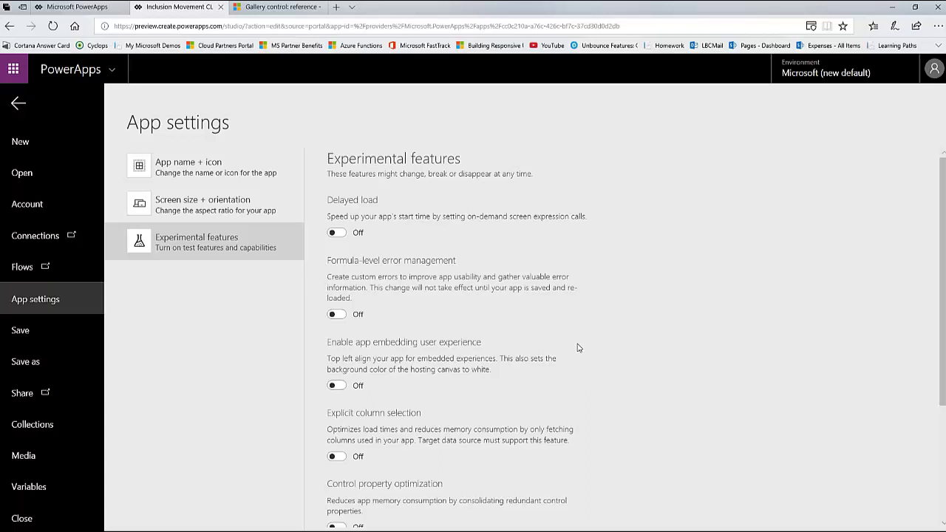
pyautogui.scroll(-3, 557, 321)
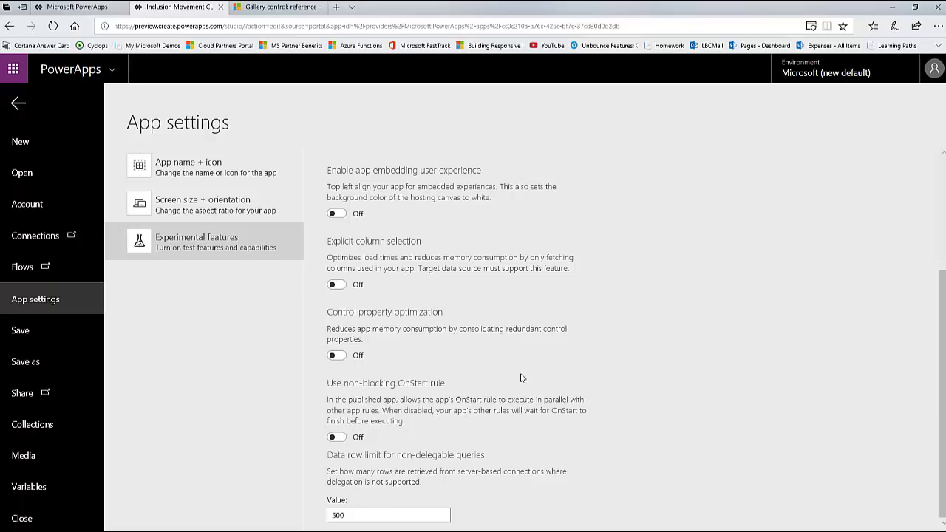
pyautogui.scroll(3, 525, 376)
pyautogui.scroll(-3, 461, 392)
pyautogui.click(17, 105)
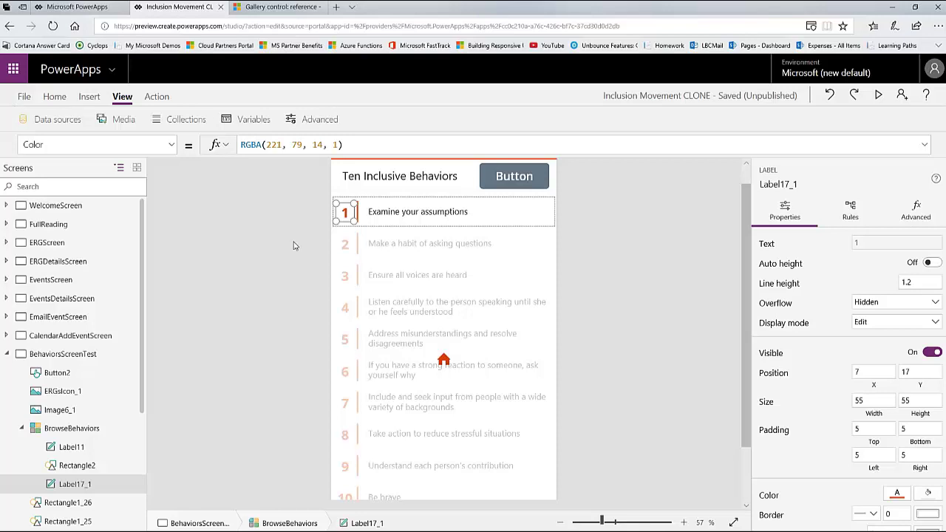
pyautogui.moveTo(437, 4)
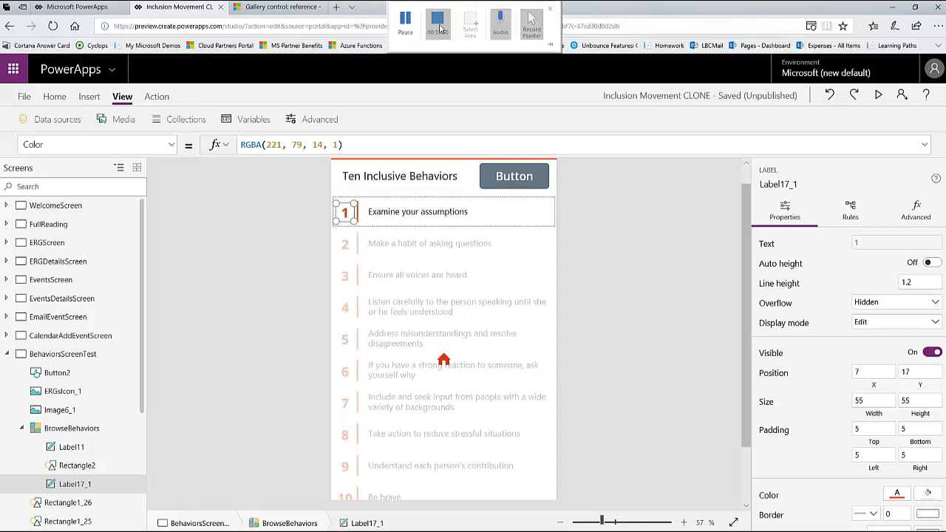